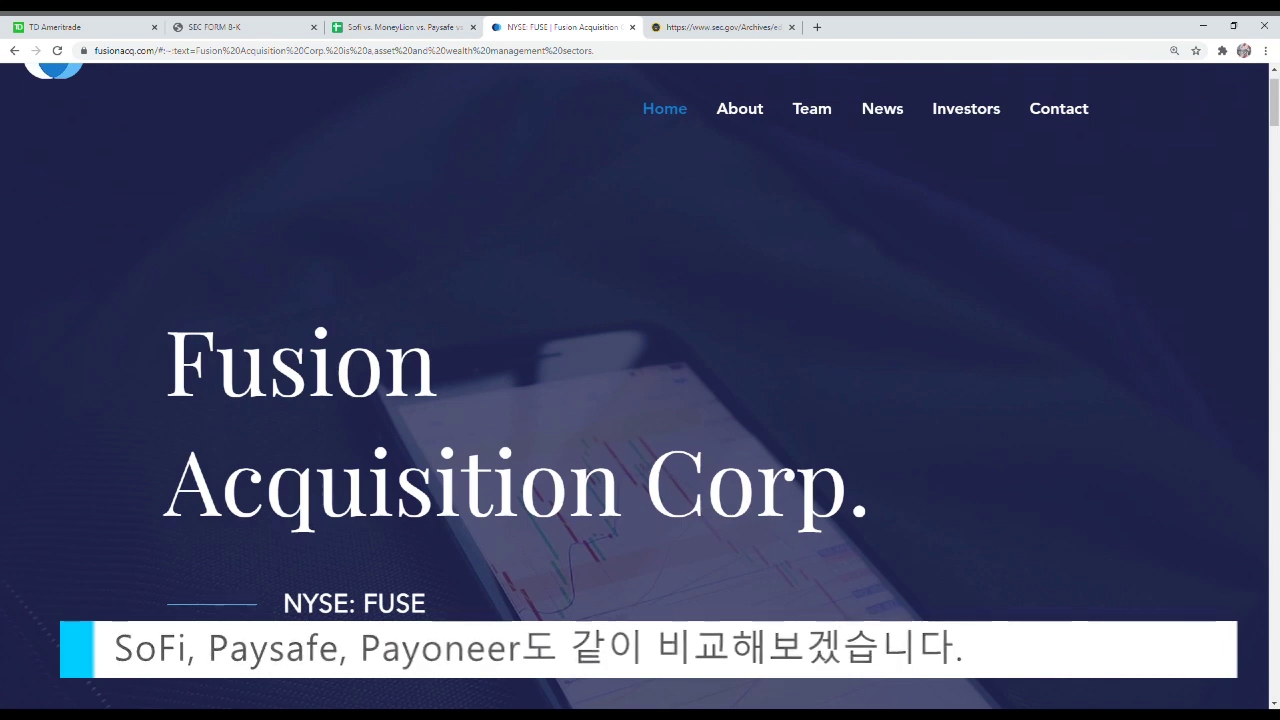
Switch to the Sofi vs. MoneyLion vs. Paysafe vs. Payoneer spreadsheet and review the closing prices and shares outstanding of PayPal, Square and FUSE/MoneyLion.
click(362, 24)
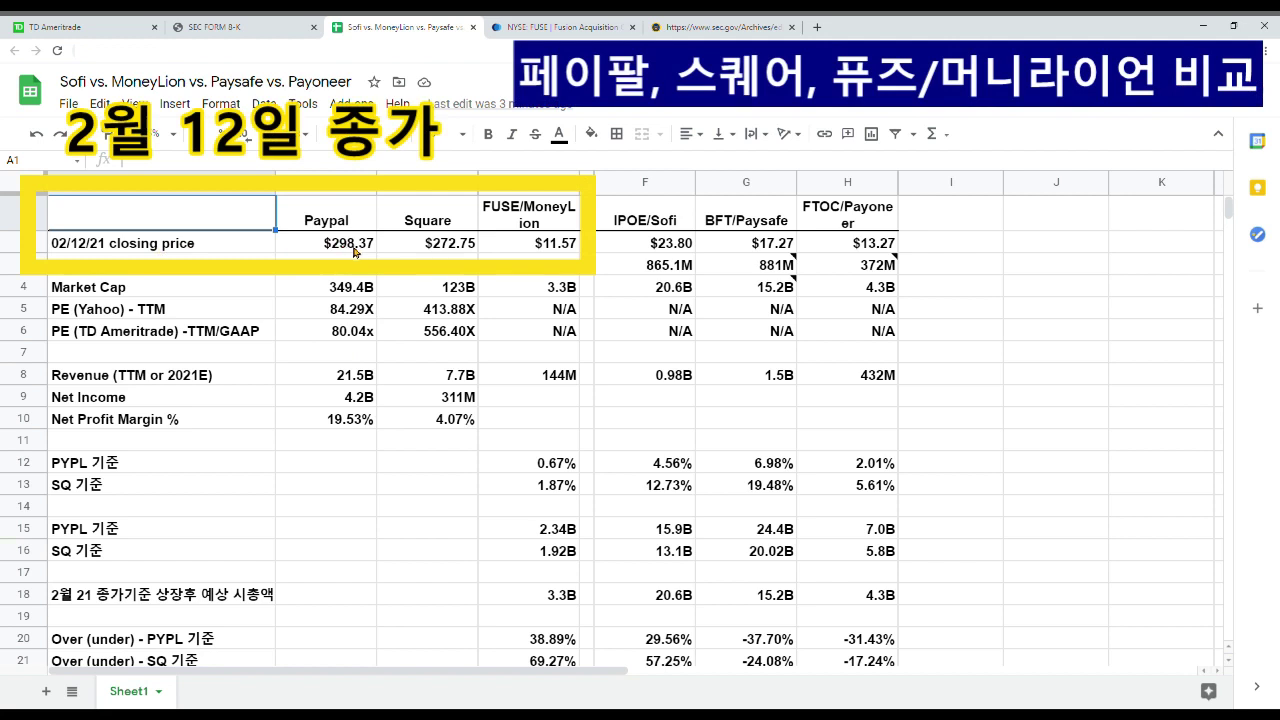
click(428, 246)
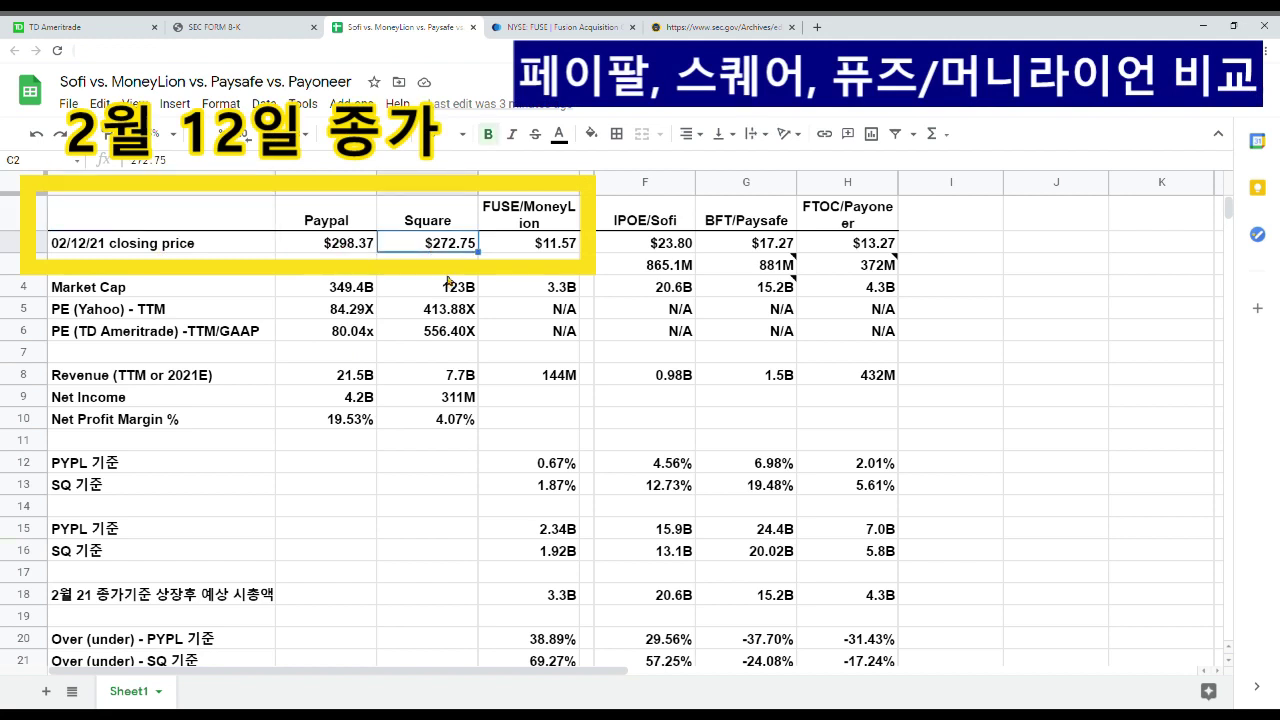
click(563, 250)
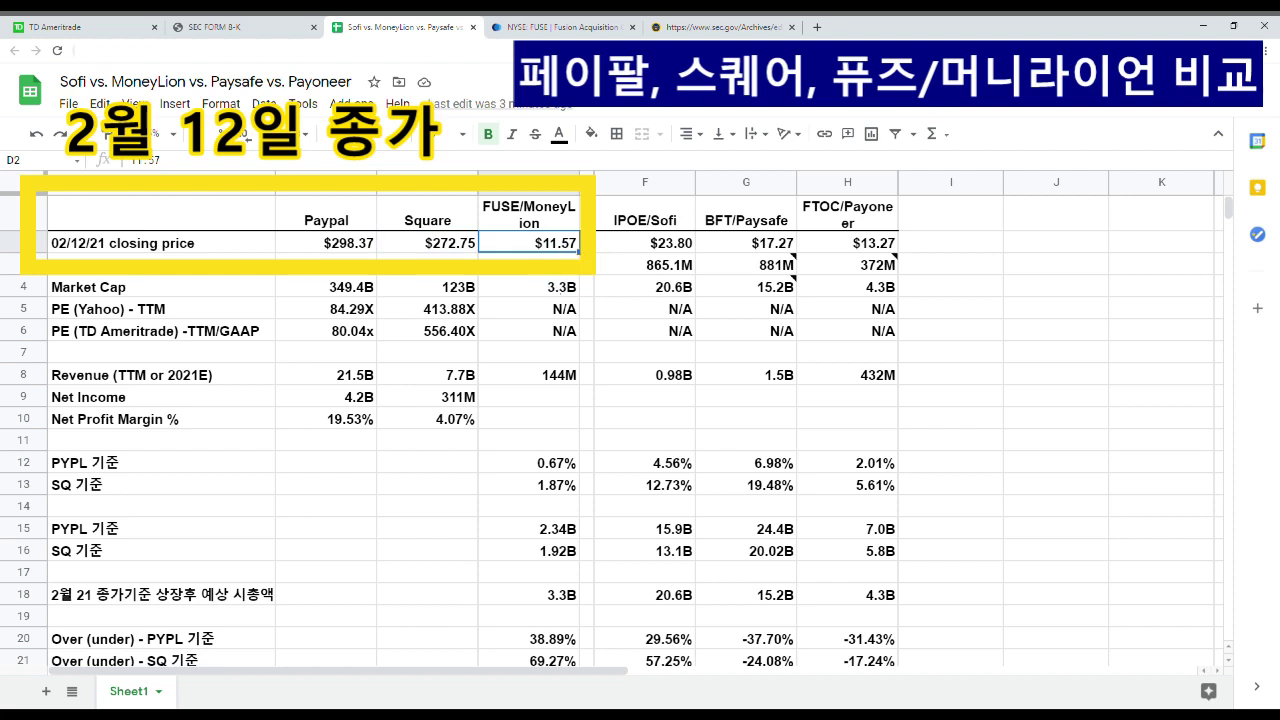
click(200, 264)
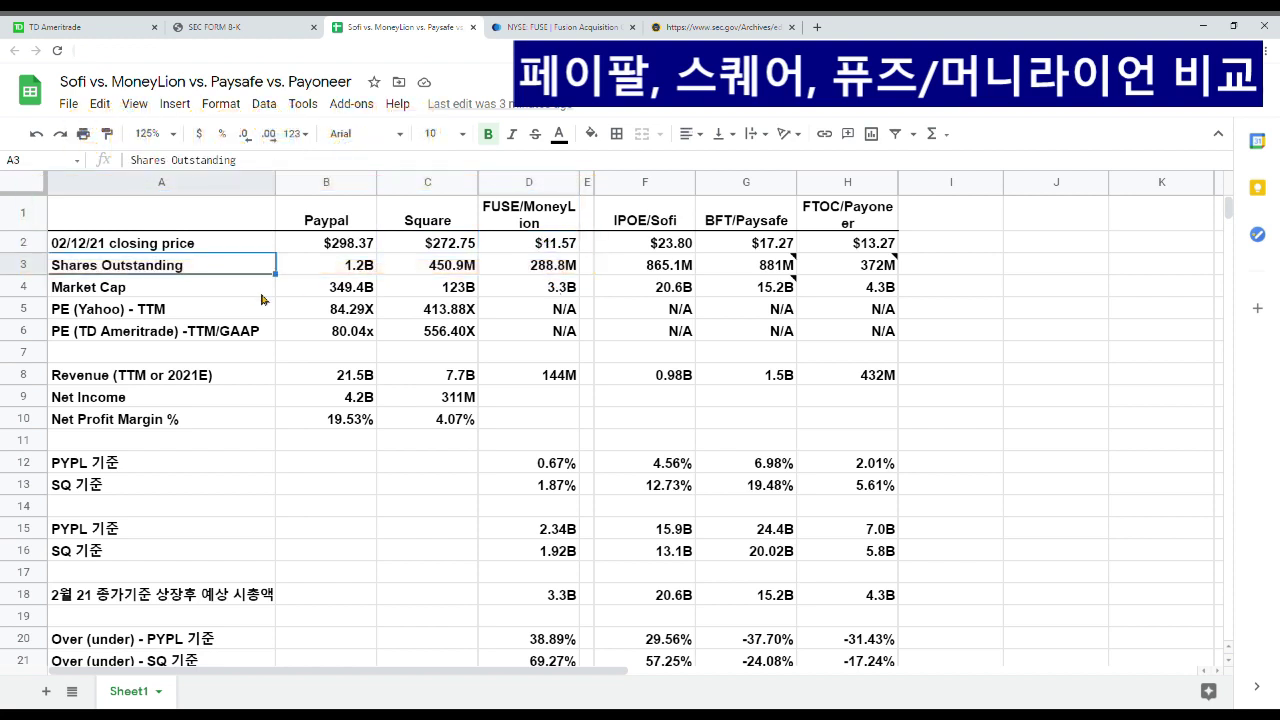
click(335, 267)
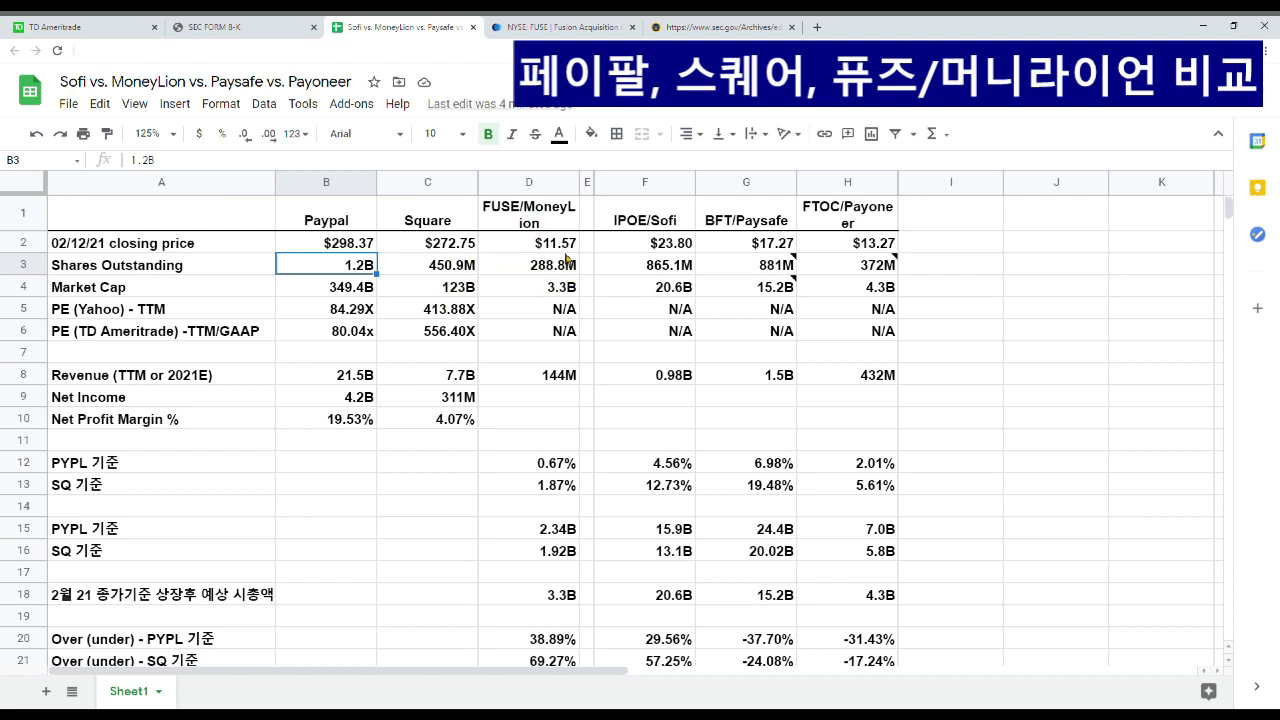
Compare the market caps of Square and FUSE/MoneyLion in the Market Cap row.
click(165, 293)
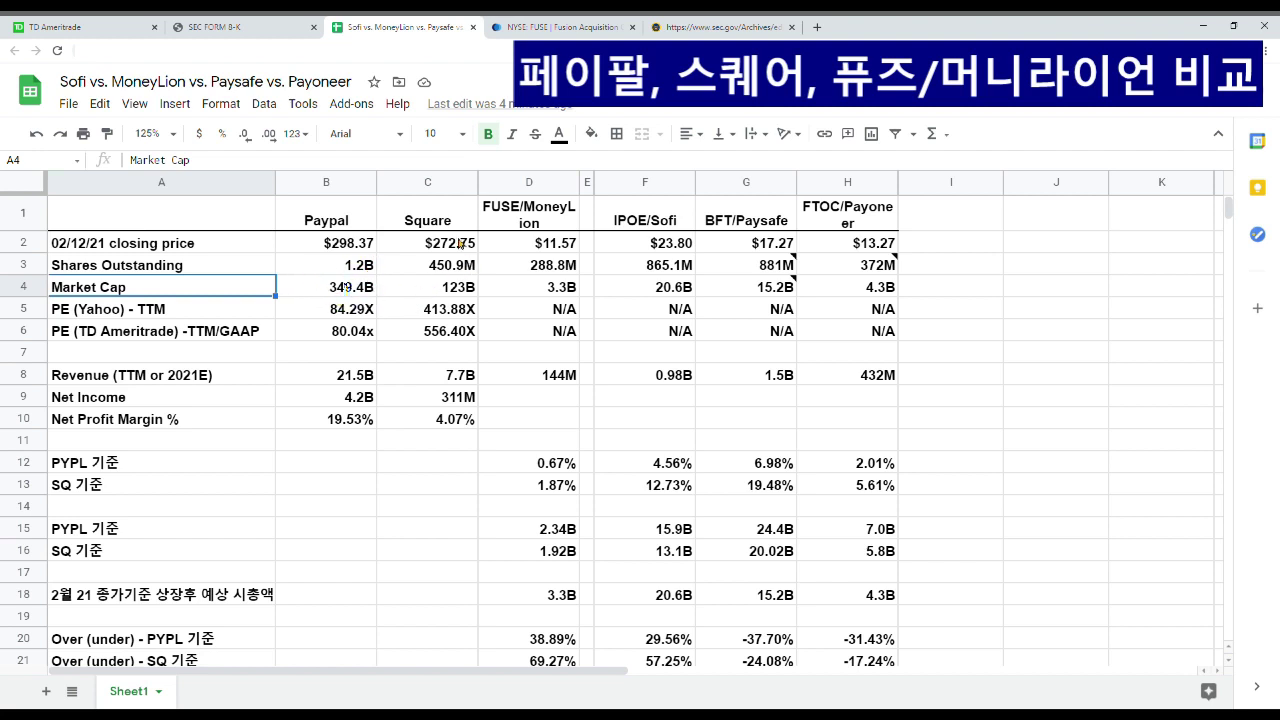
click(453, 220)
click(458, 291)
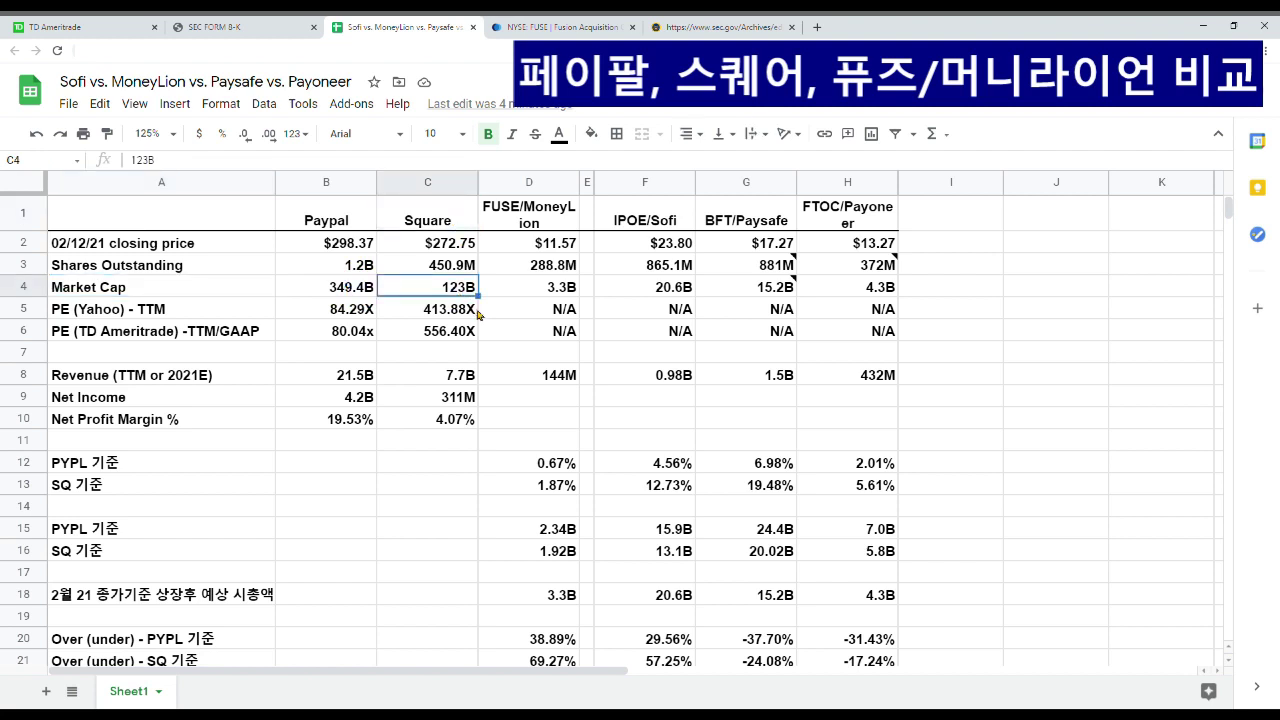
click(560, 223)
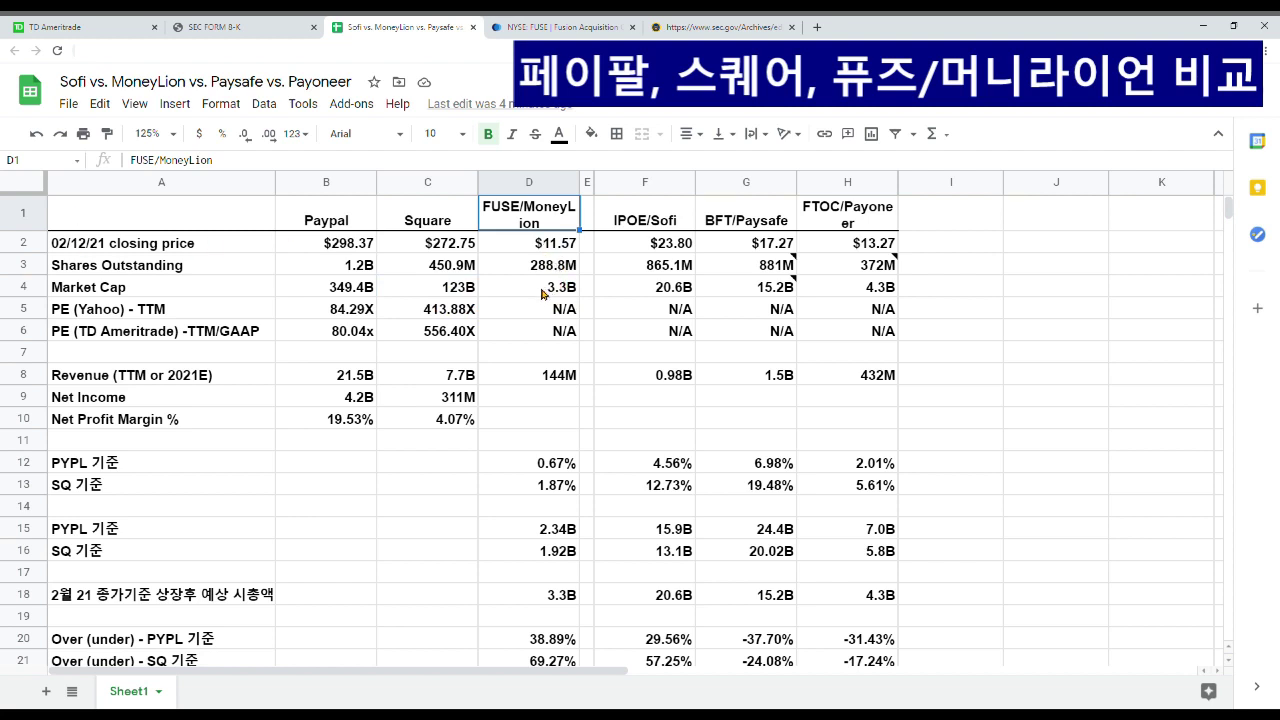
click(541, 292)
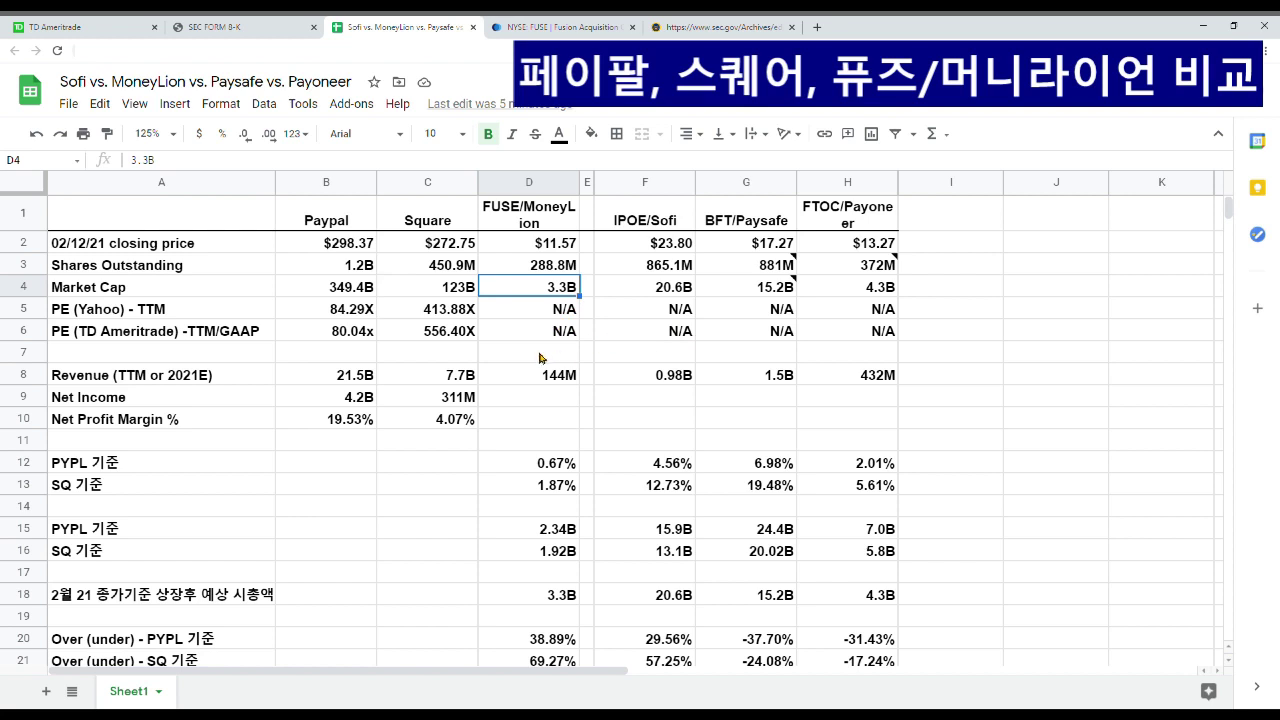
Review the revenue, net income and net profit margin rows for PayPal and Square, including FUSE/MoneyLion's revenue.
click(348, 379)
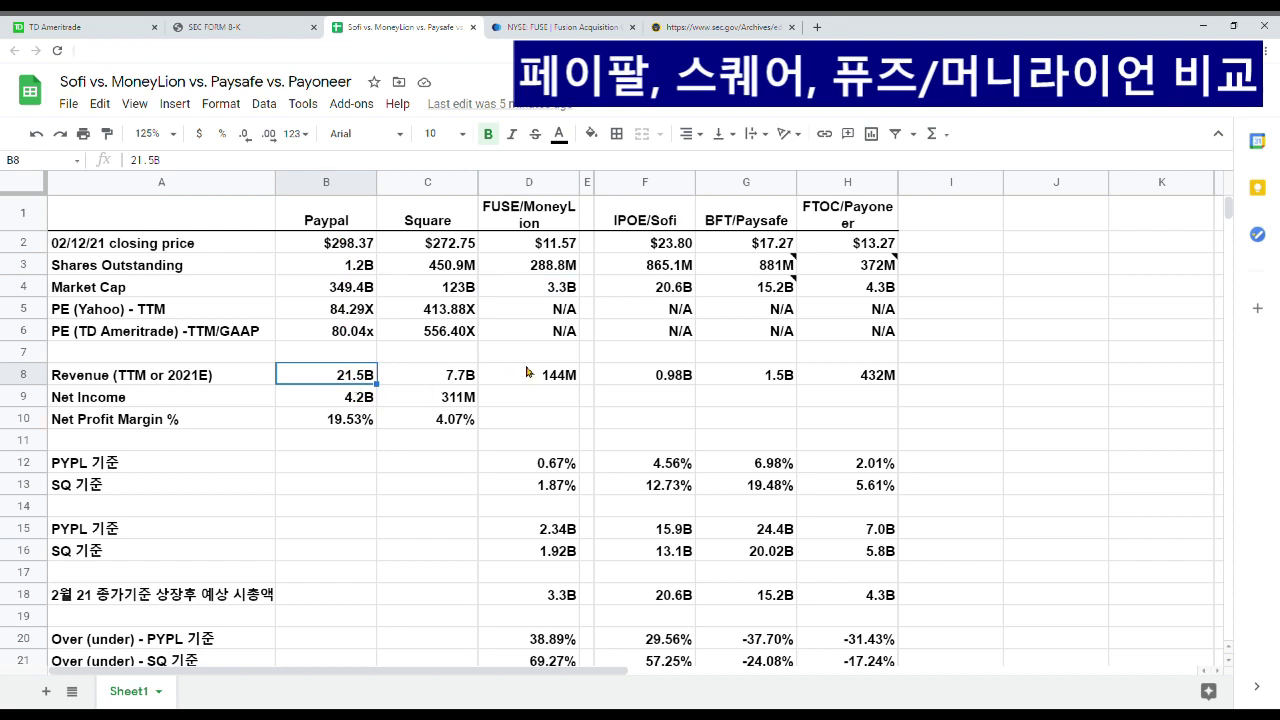
click(561, 375)
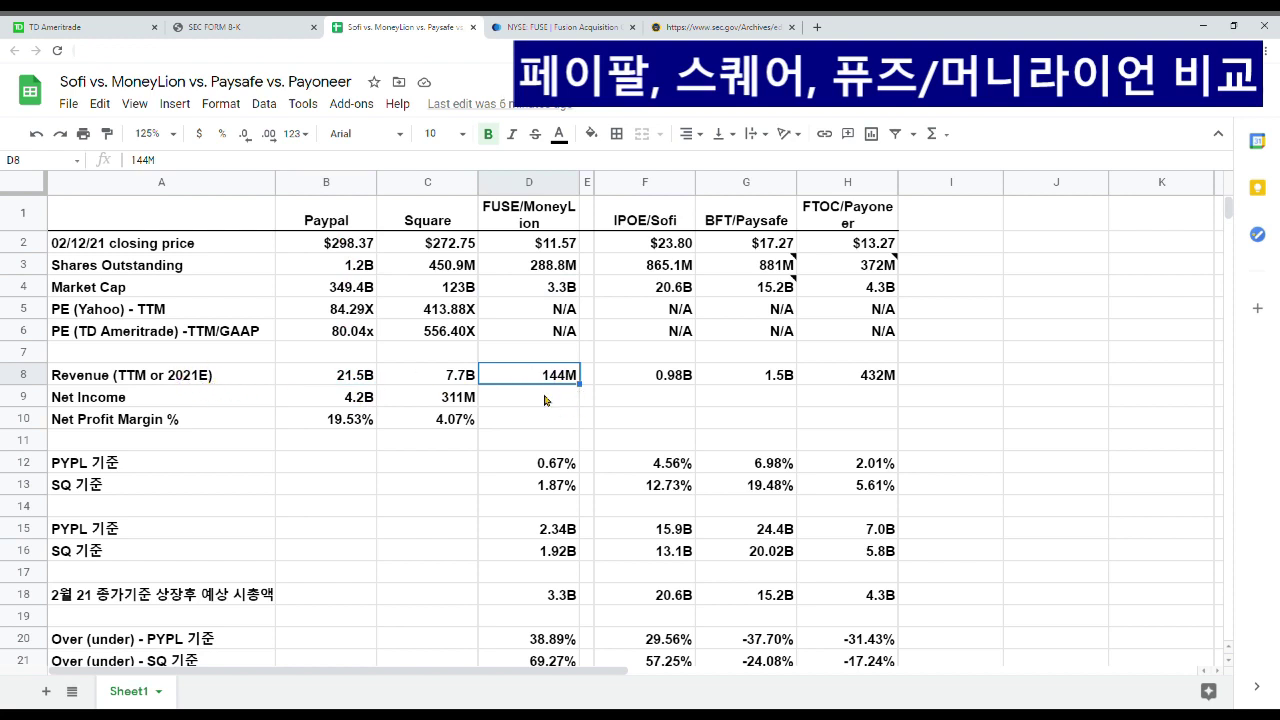
click(352, 404)
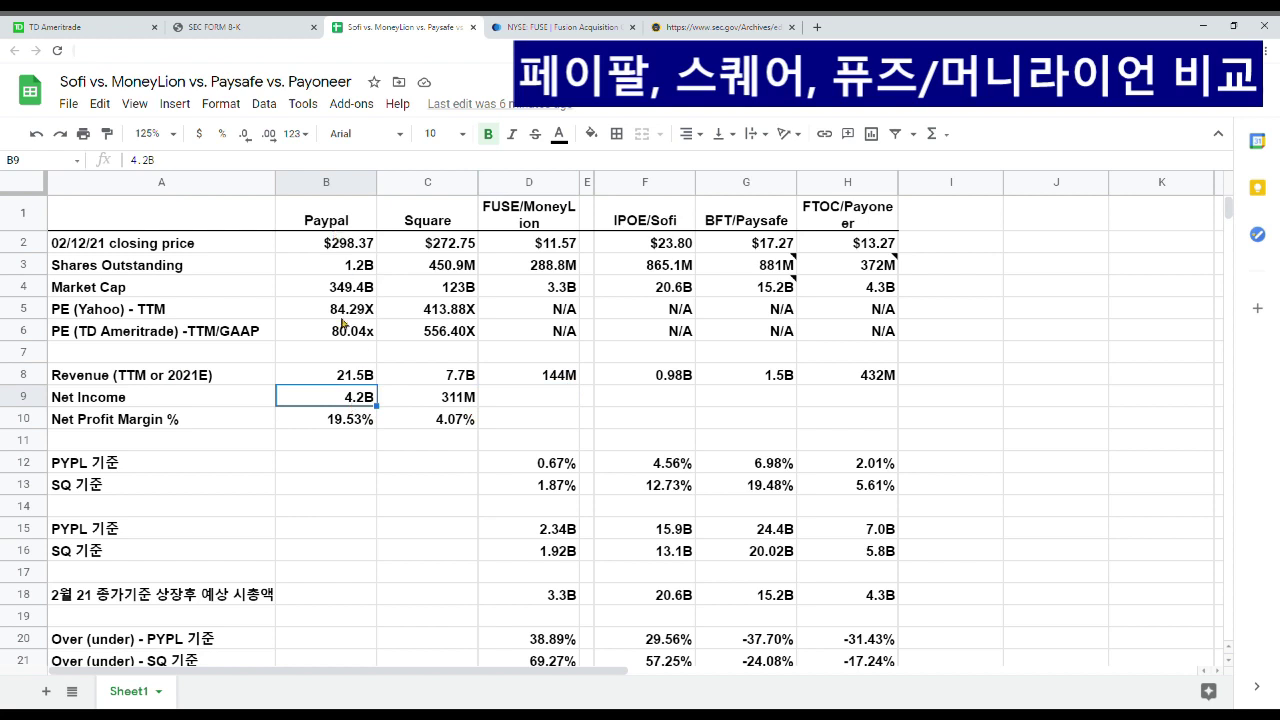
click(455, 403)
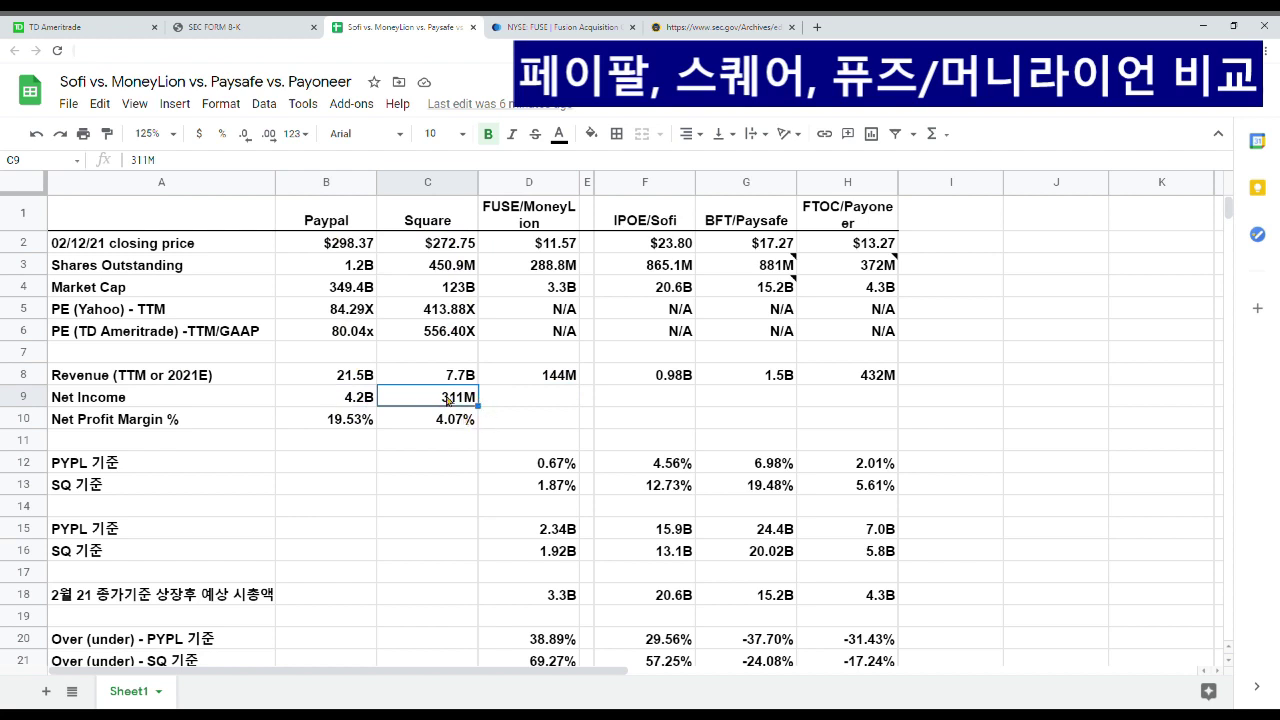
click(355, 424)
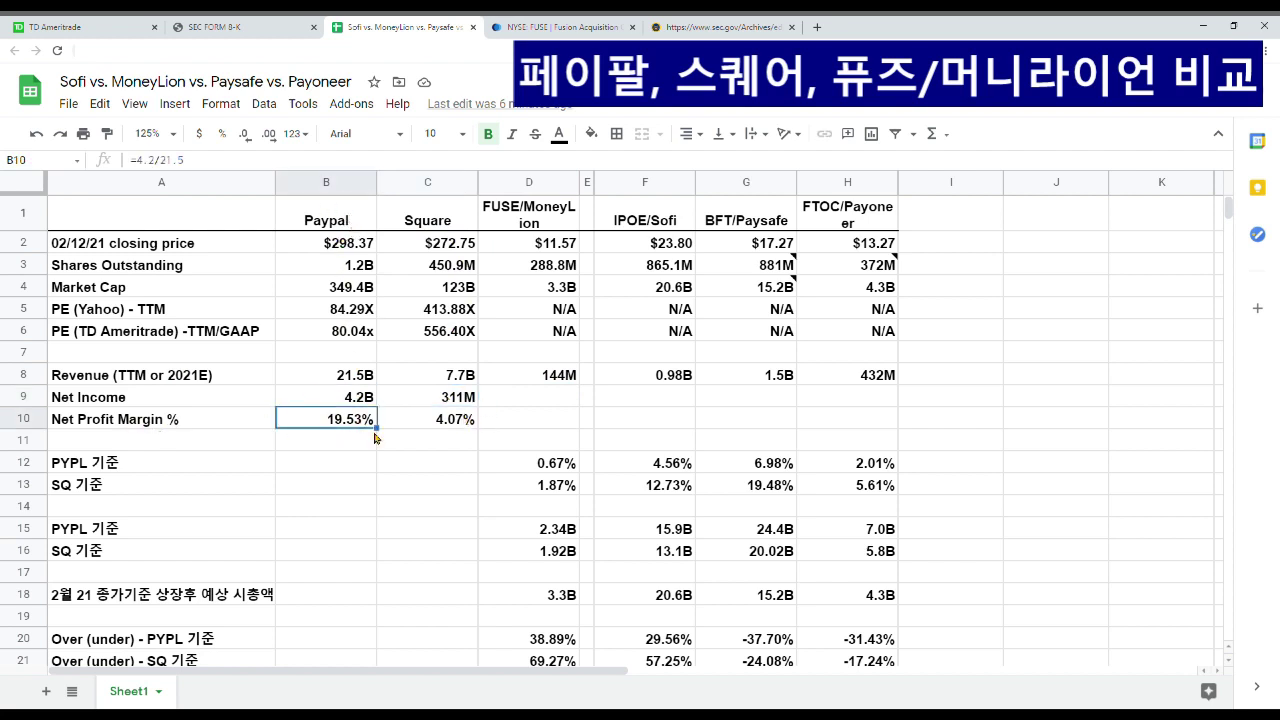
click(130, 401)
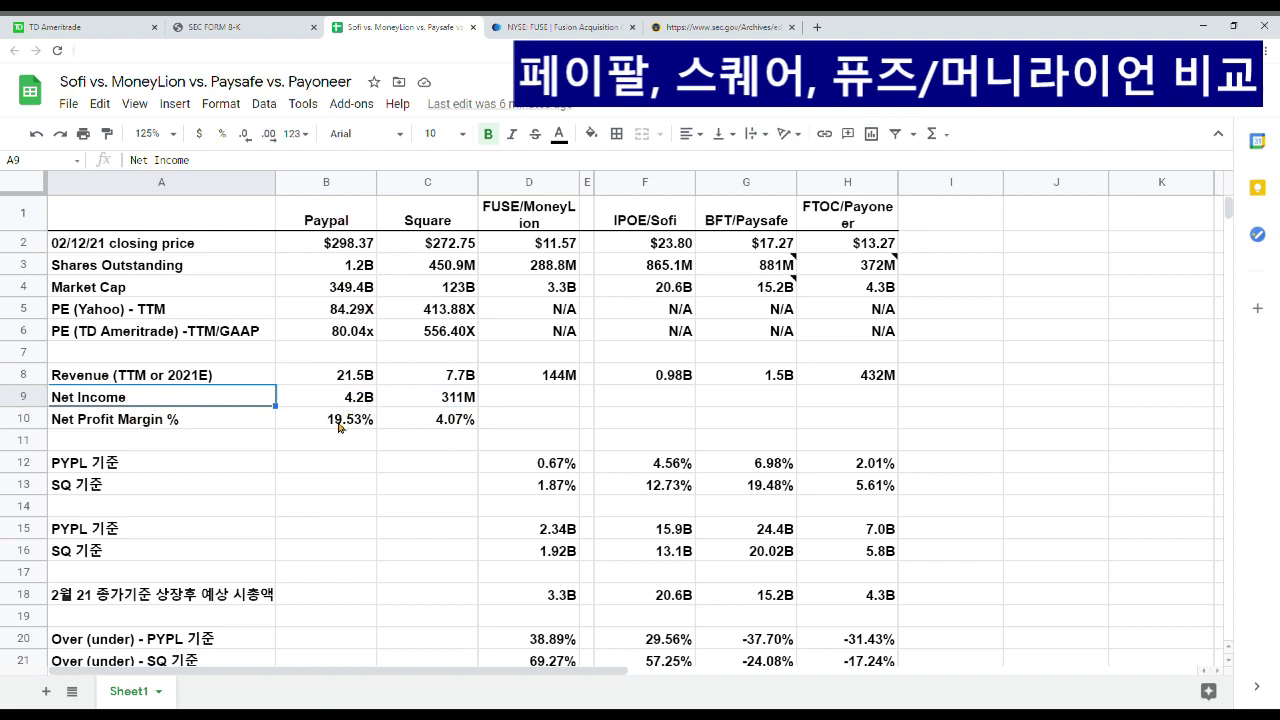
click(340, 427)
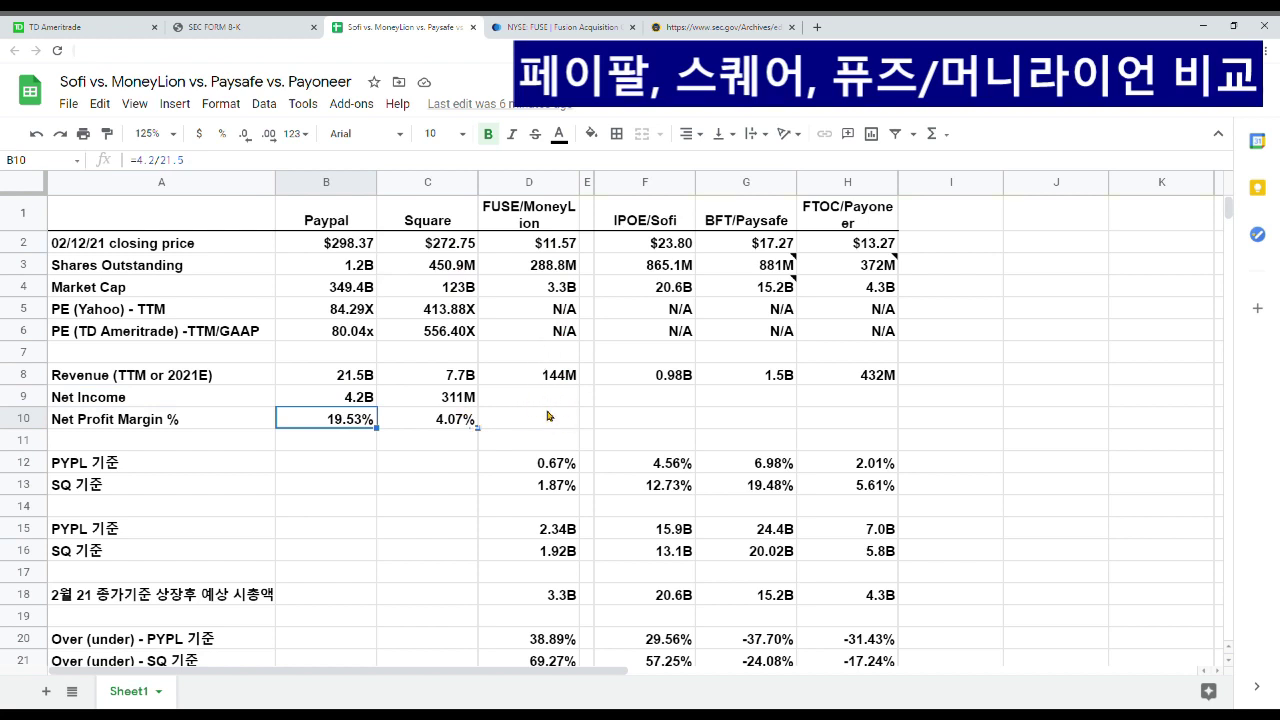
key(Right)
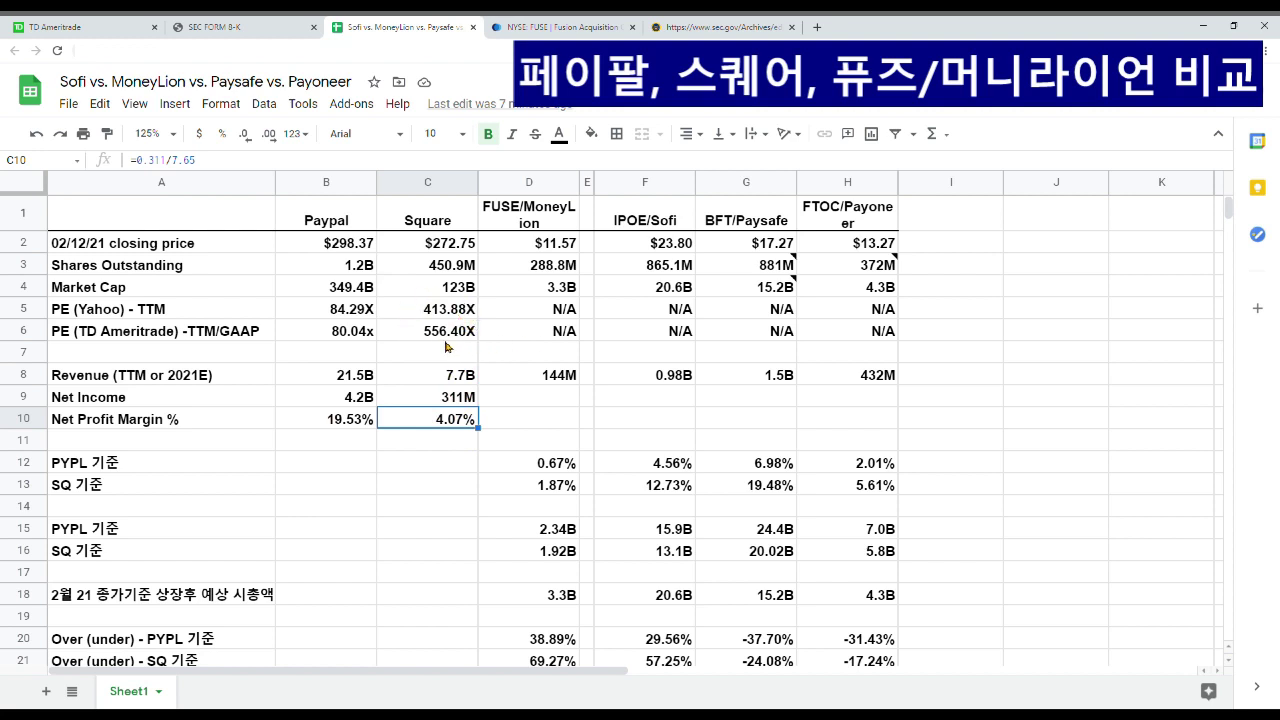
Compare Square's Yahoo and TD Ameritrade PE ratios and closing price with PayPal's Yahoo PE ratio.
drag(446, 338, 450, 309)
click(453, 243)
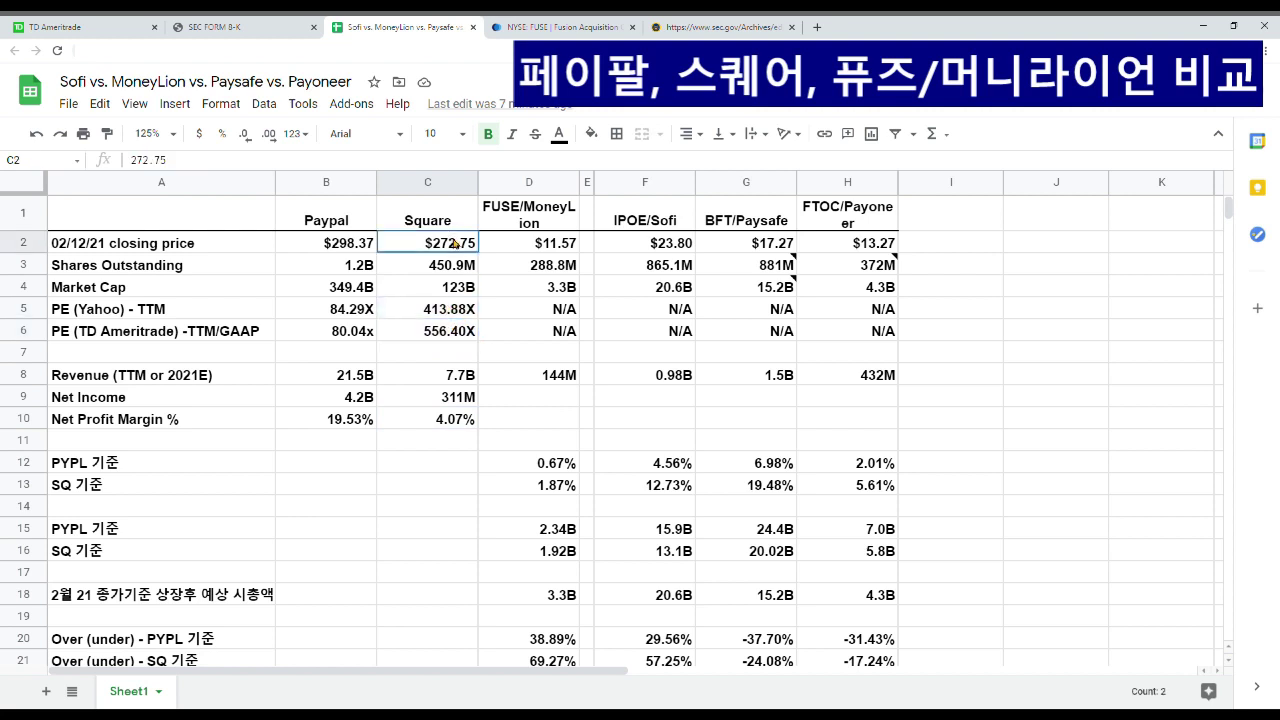
click(440, 316)
click(347, 315)
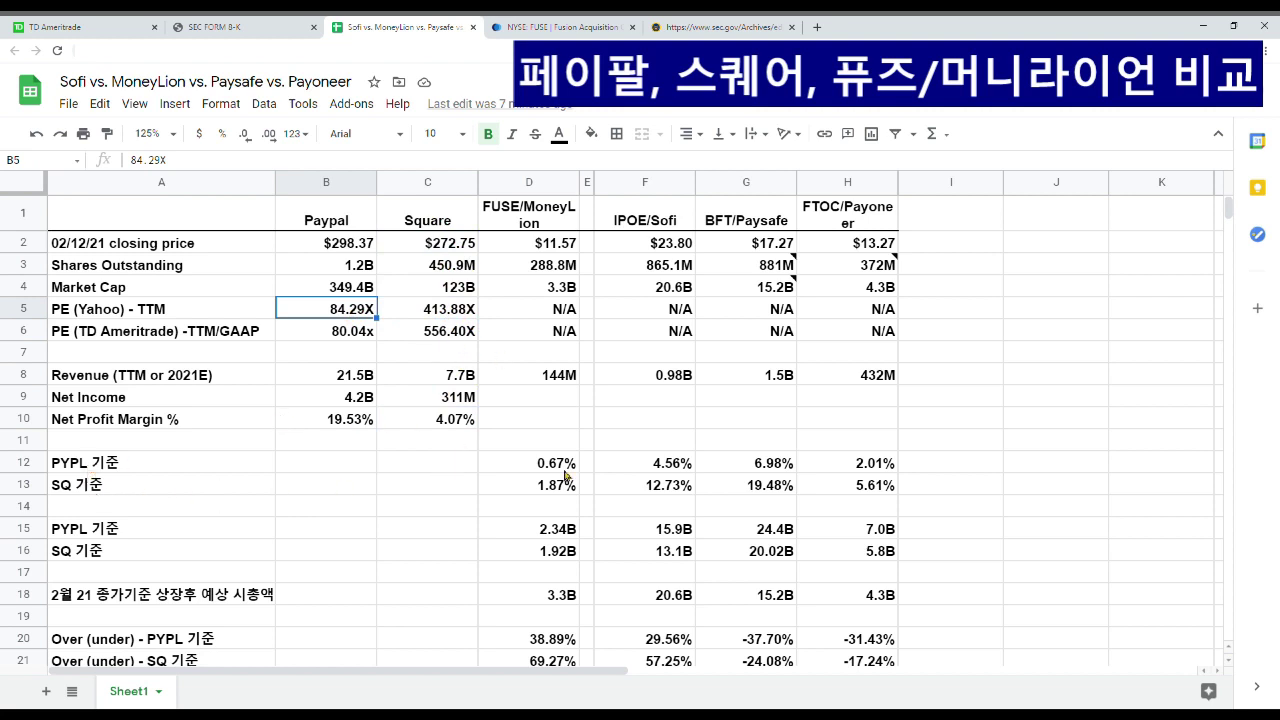
Examine FUSE/MoneyLion's revenue as a percentage of PayPal's and Square's revenue in rows 12 and 13, checking the source revenue cells.
click(547, 377)
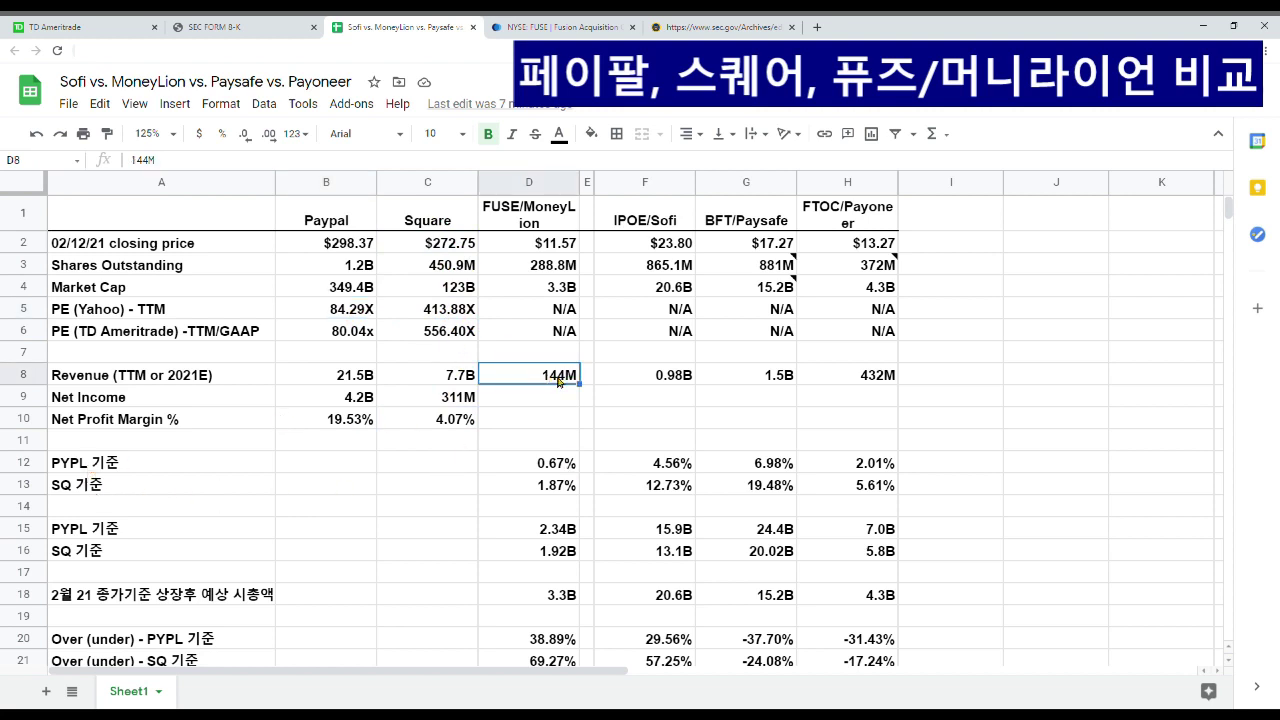
click(352, 378)
click(447, 382)
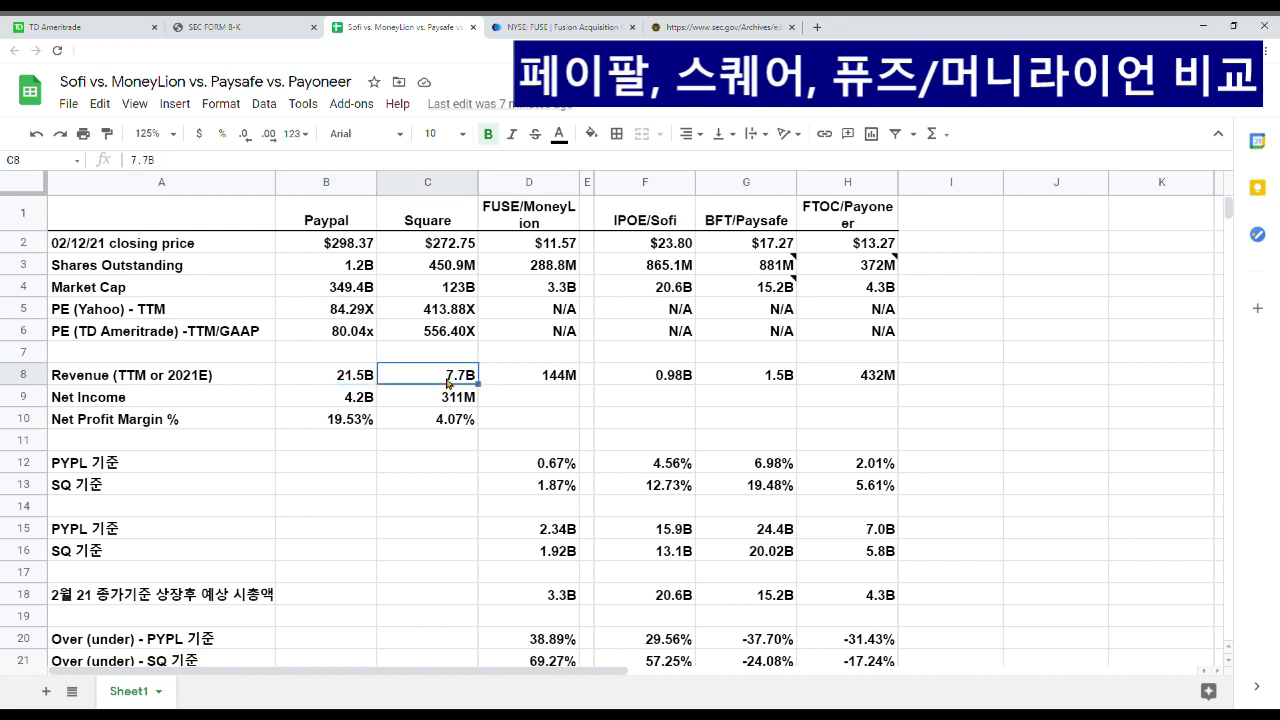
click(140, 468)
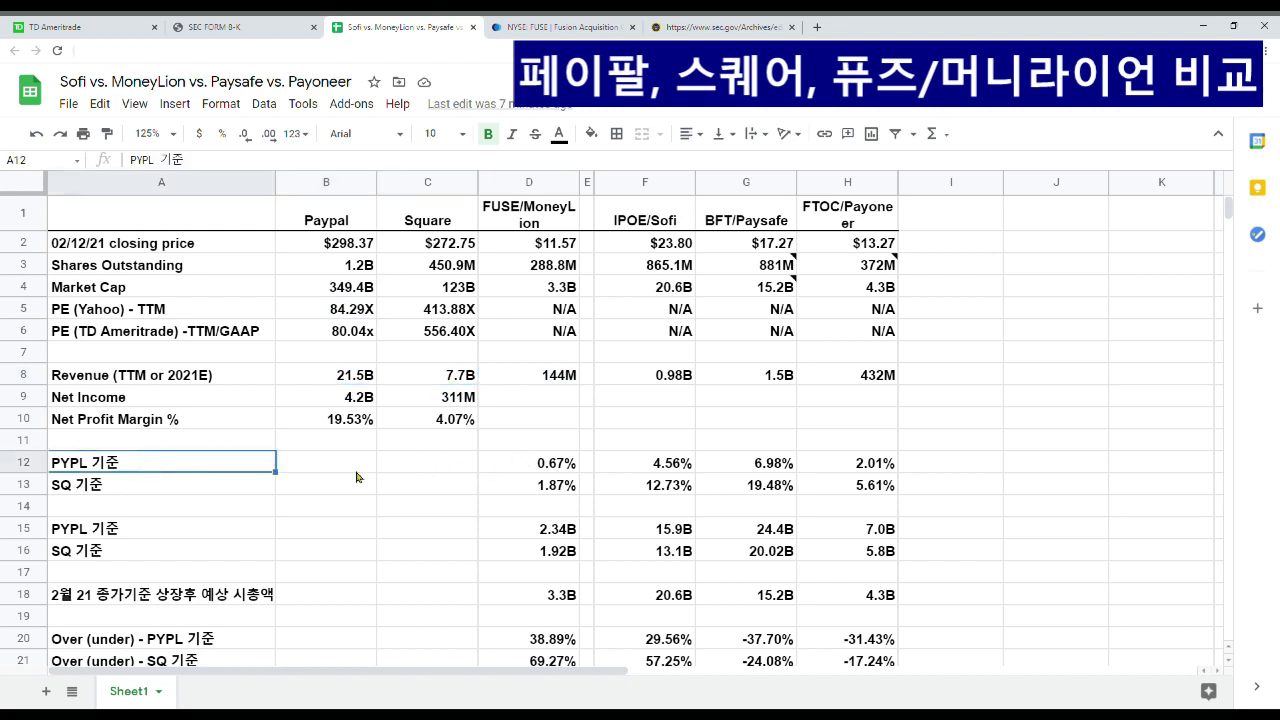
click(571, 466)
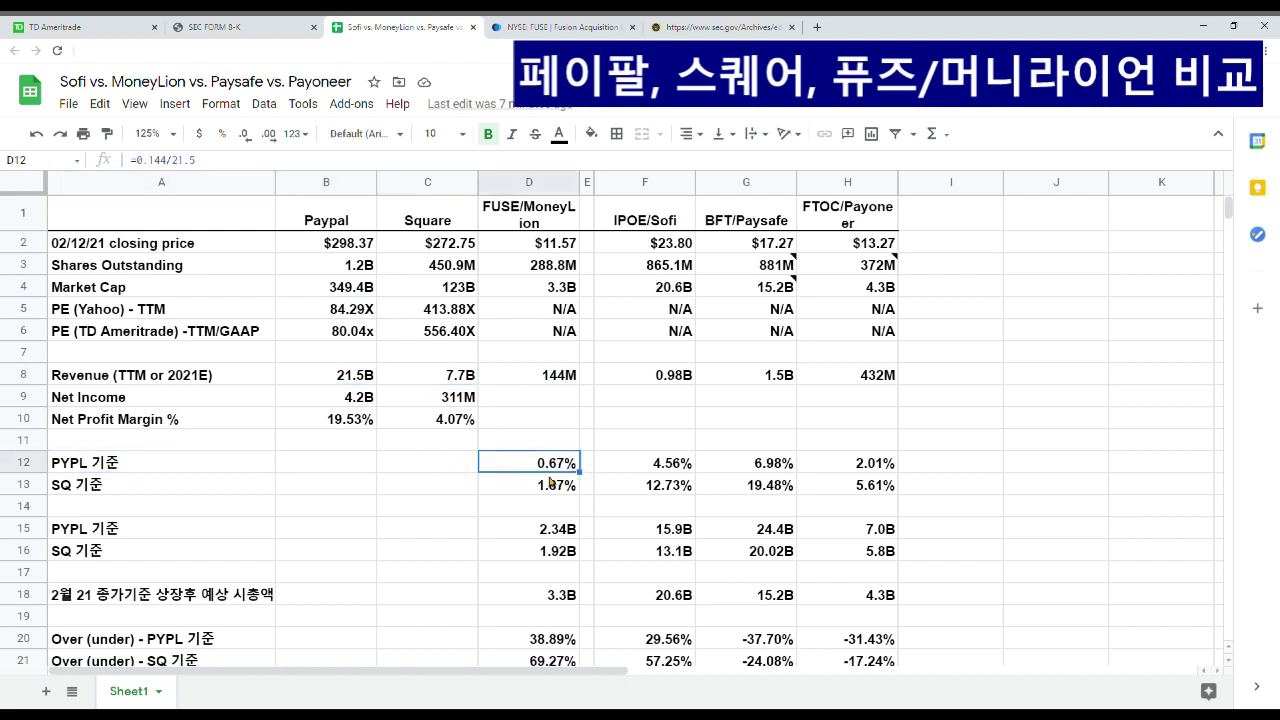
click(560, 380)
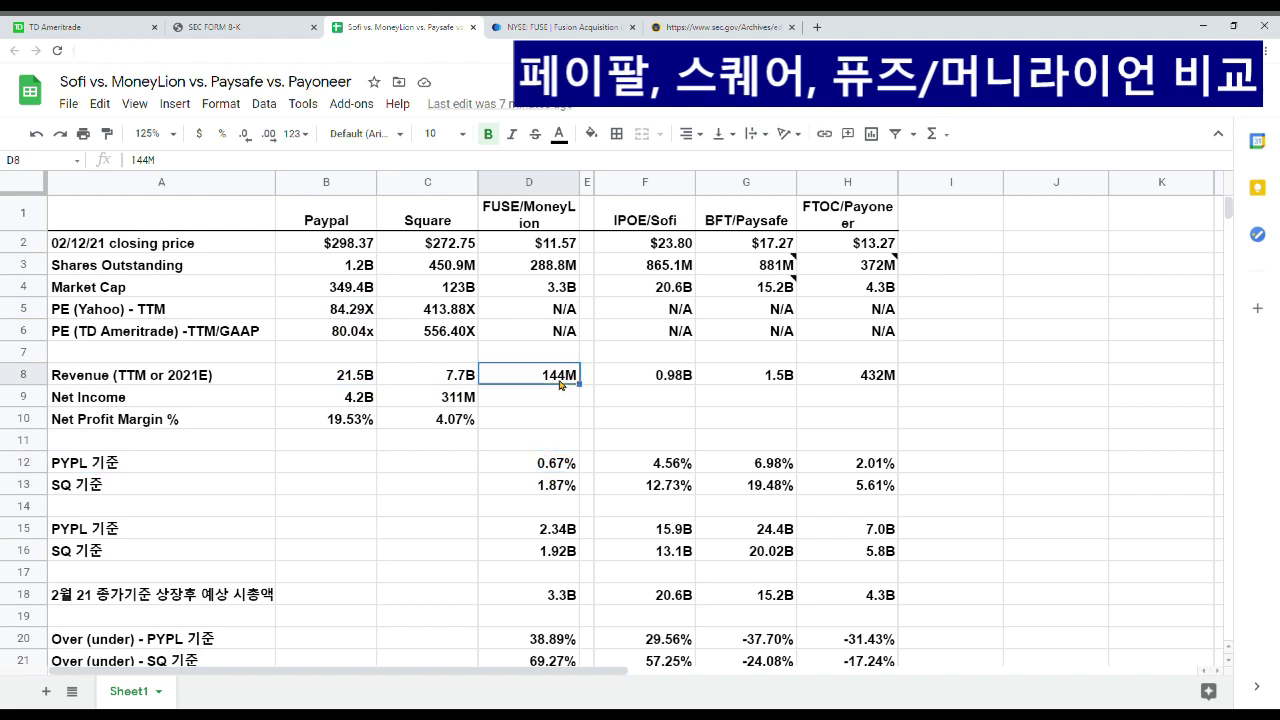
click(351, 383)
click(560, 467)
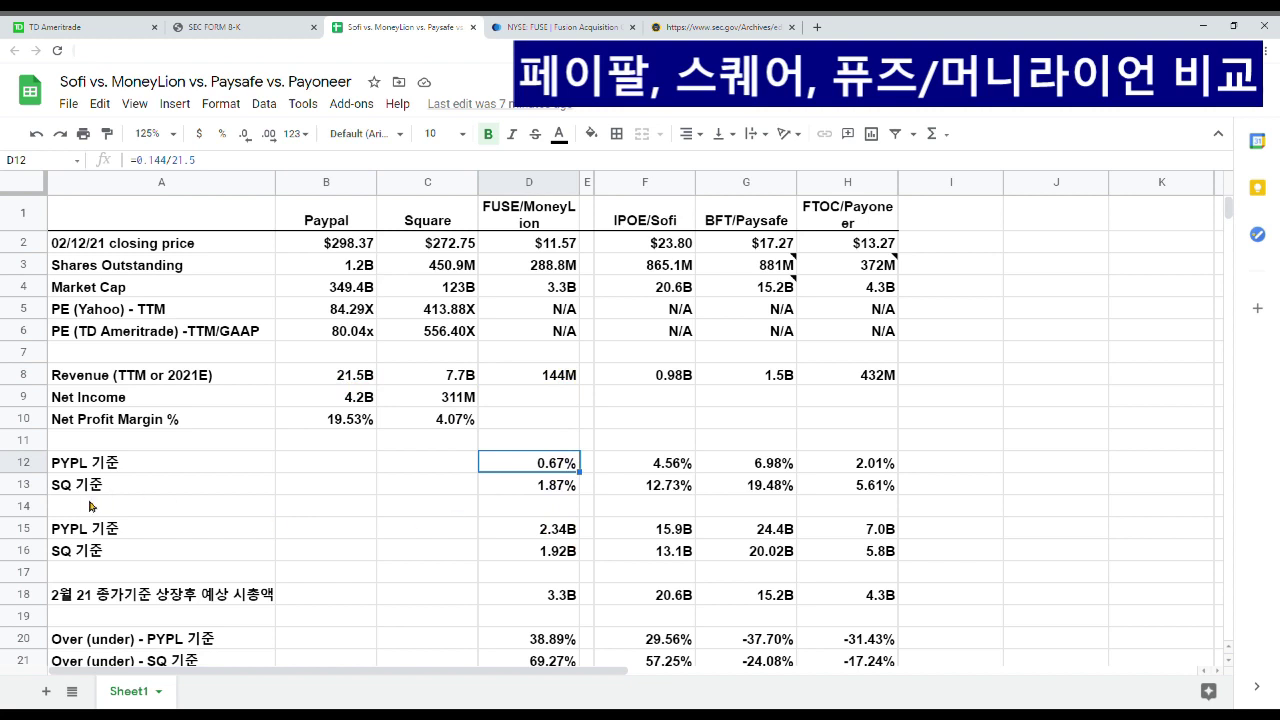
click(566, 492)
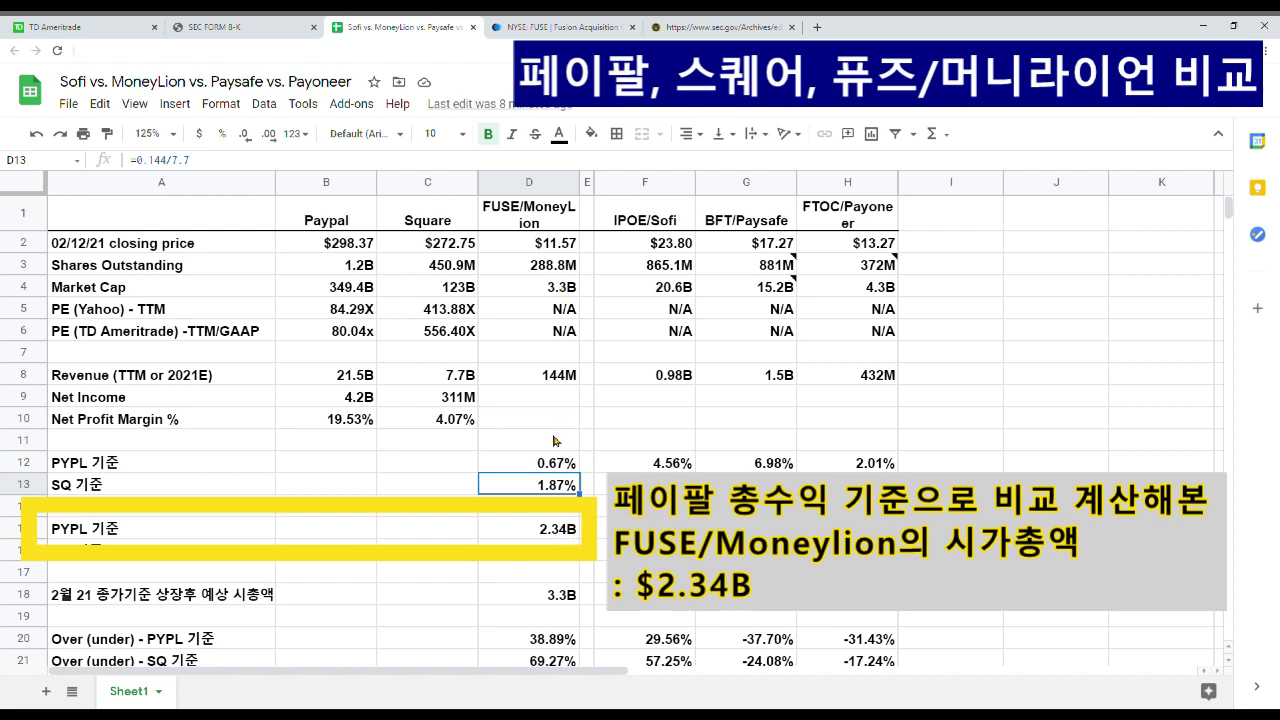
Examine FUSE/MoneyLion's PayPal-based valuation in row 15, Square's market cap, and the three companies' revenue figures behind the comparison.
click(545, 532)
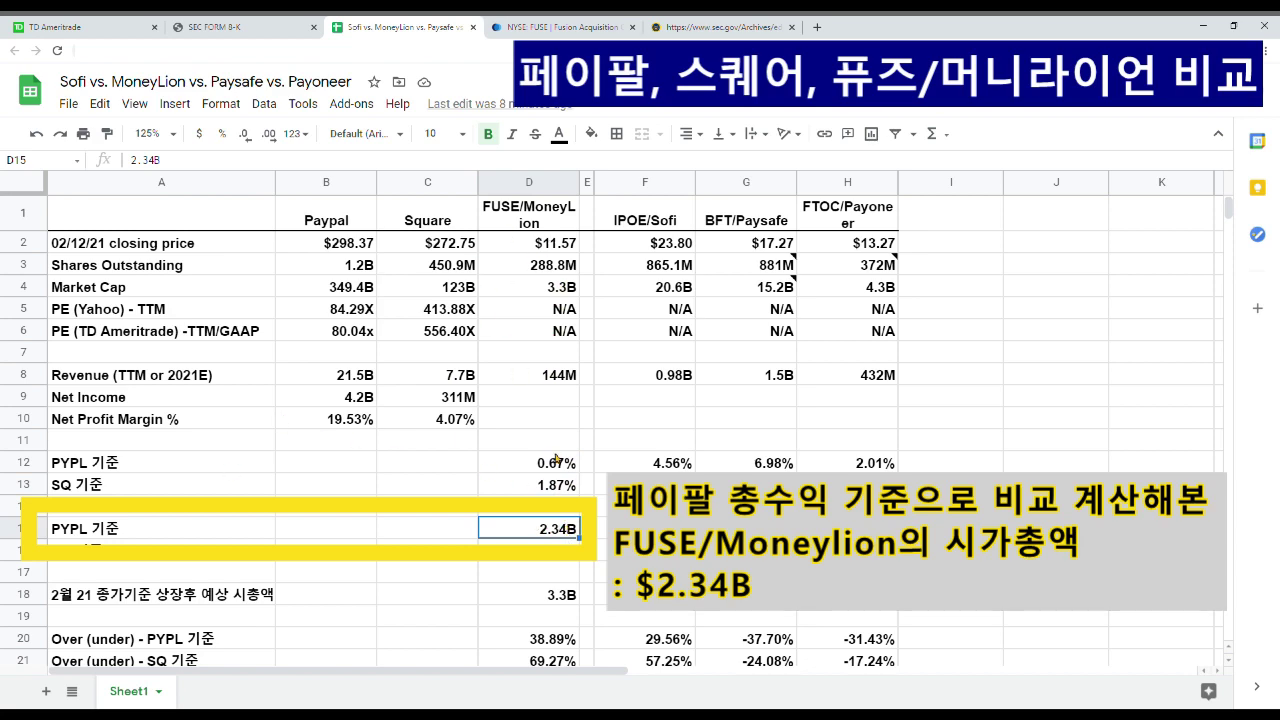
click(450, 290)
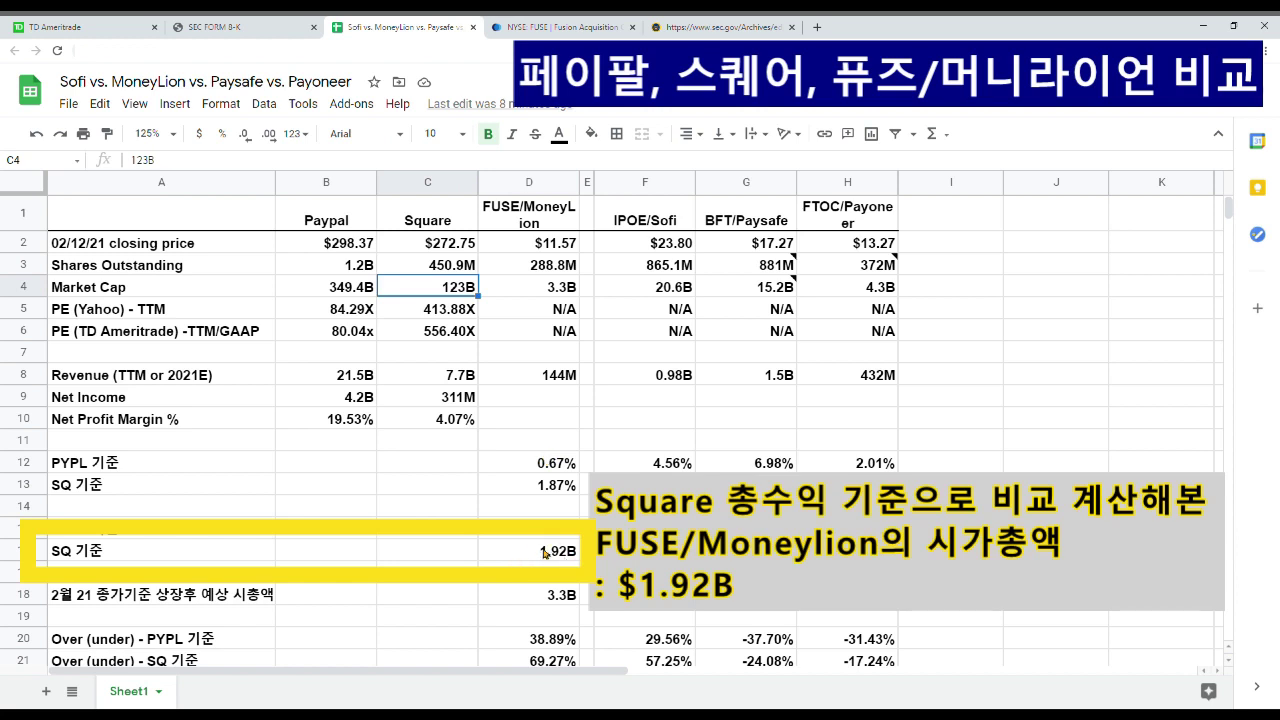
scroll(525, 594, down, 1)
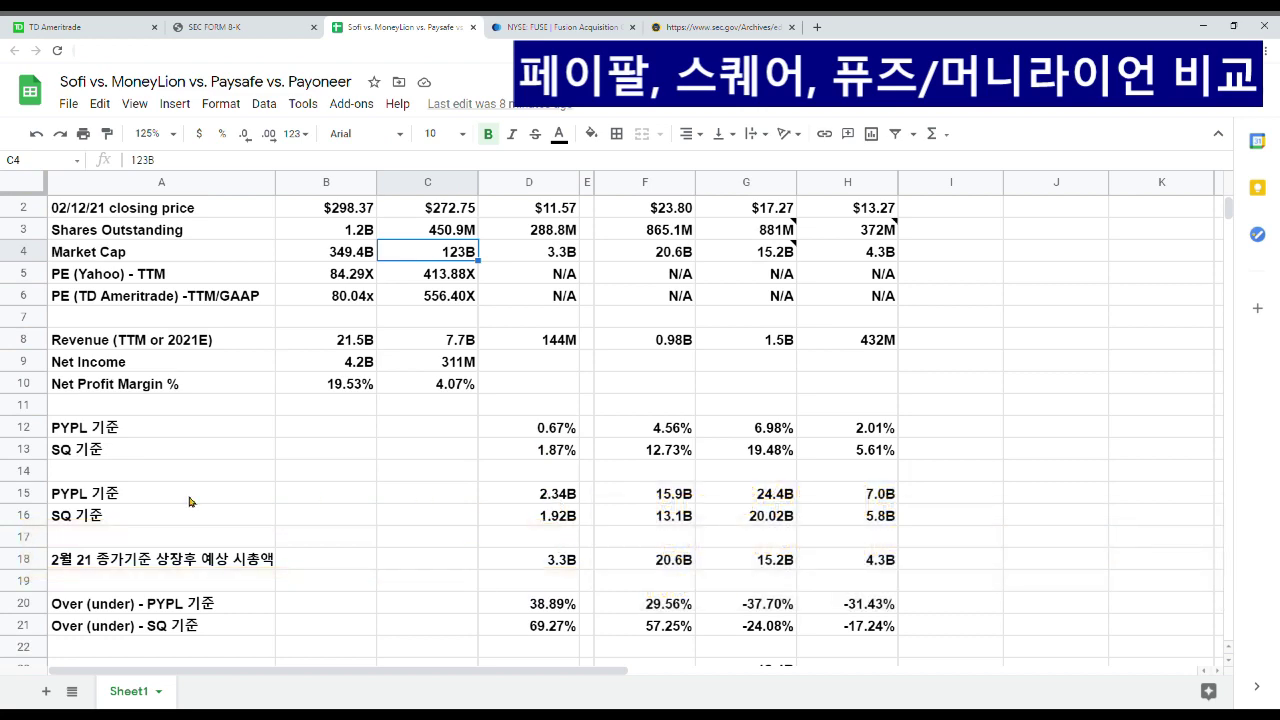
scroll(400, 493, up, 1)
click(563, 378)
click(443, 380)
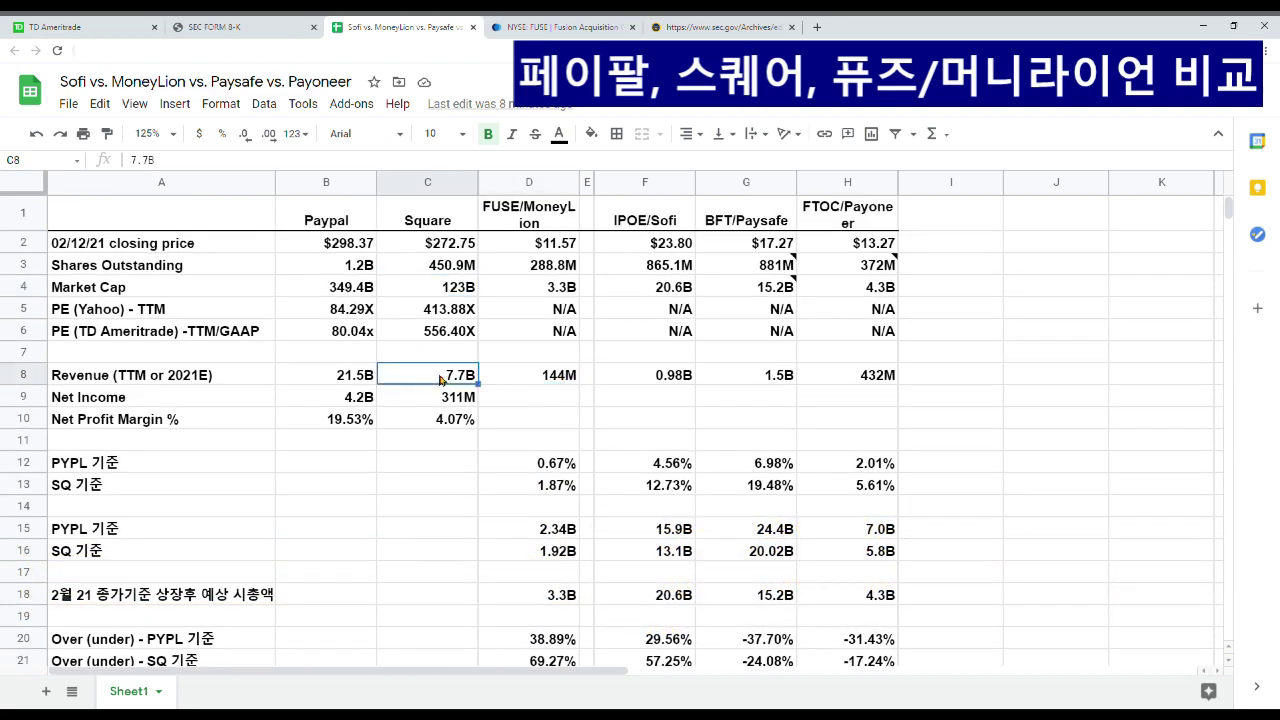
click(346, 379)
Compare FUSE/MoneyLion's PayPal-based and Square-based valuations in rows 15 and 16, and check Square's net profit margin.
click(555, 531)
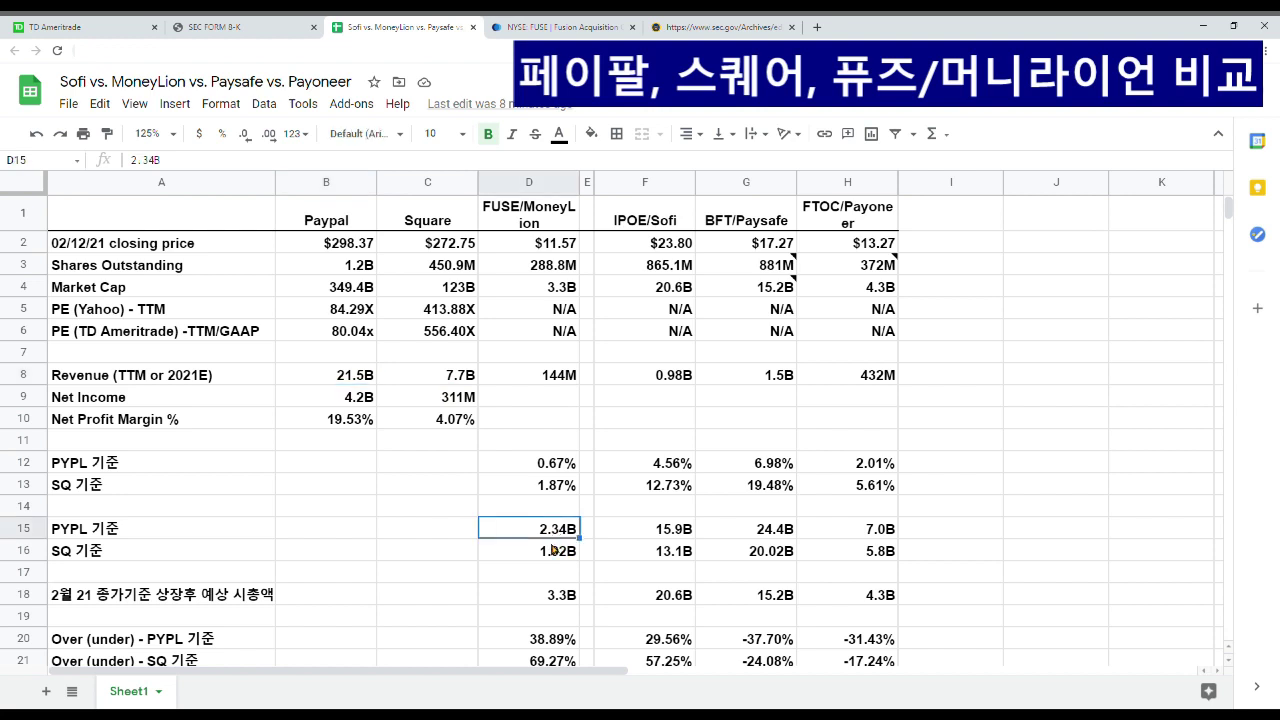
click(556, 549)
click(563, 530)
click(560, 556)
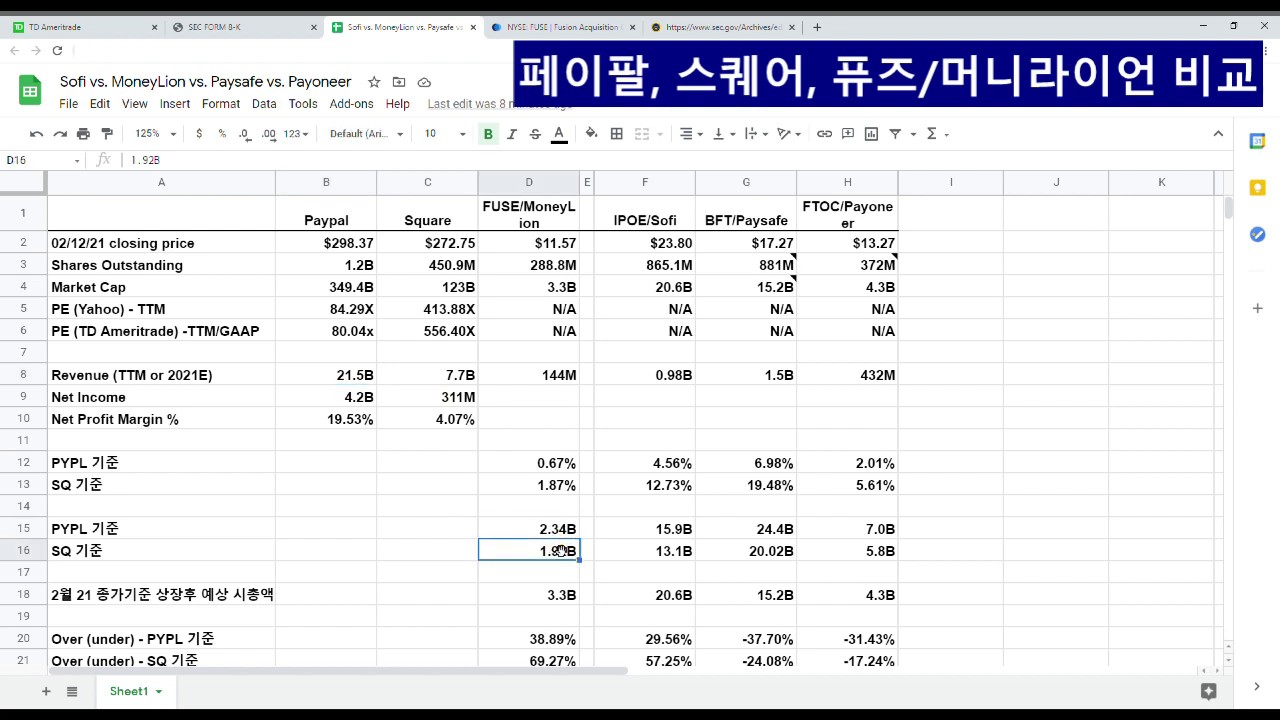
click(545, 534)
click(550, 551)
click(567, 535)
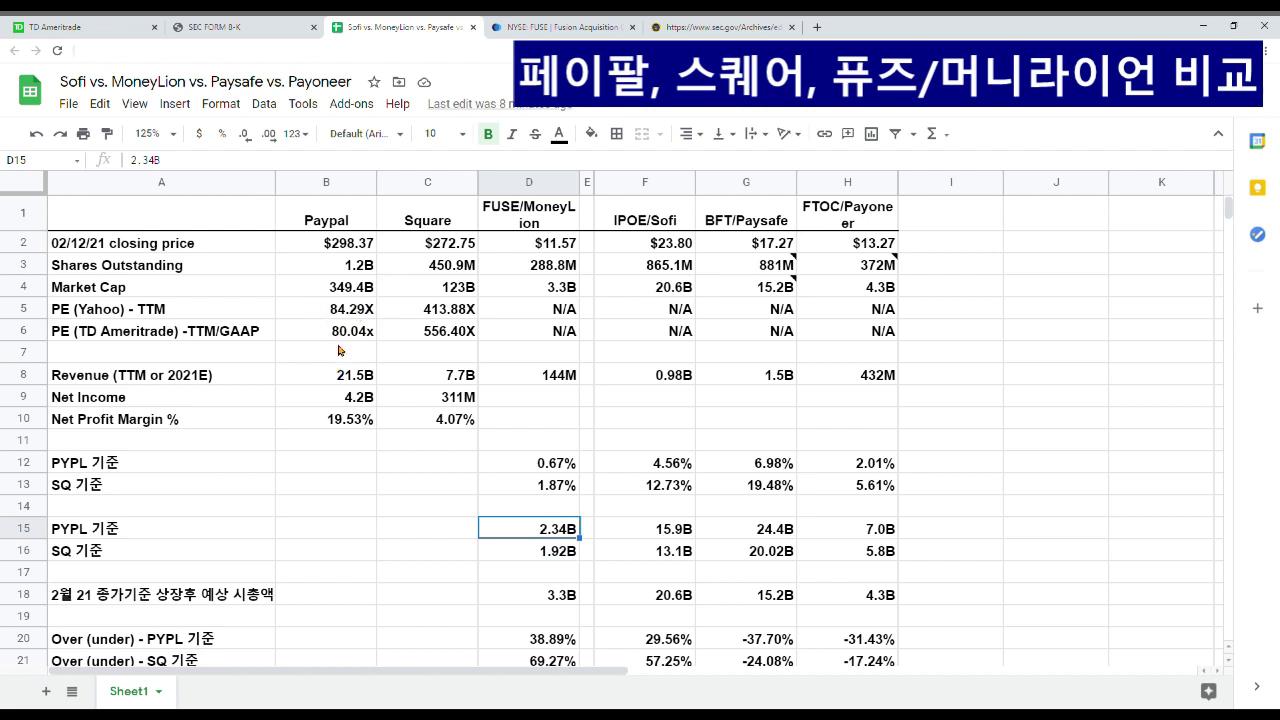
click(558, 556)
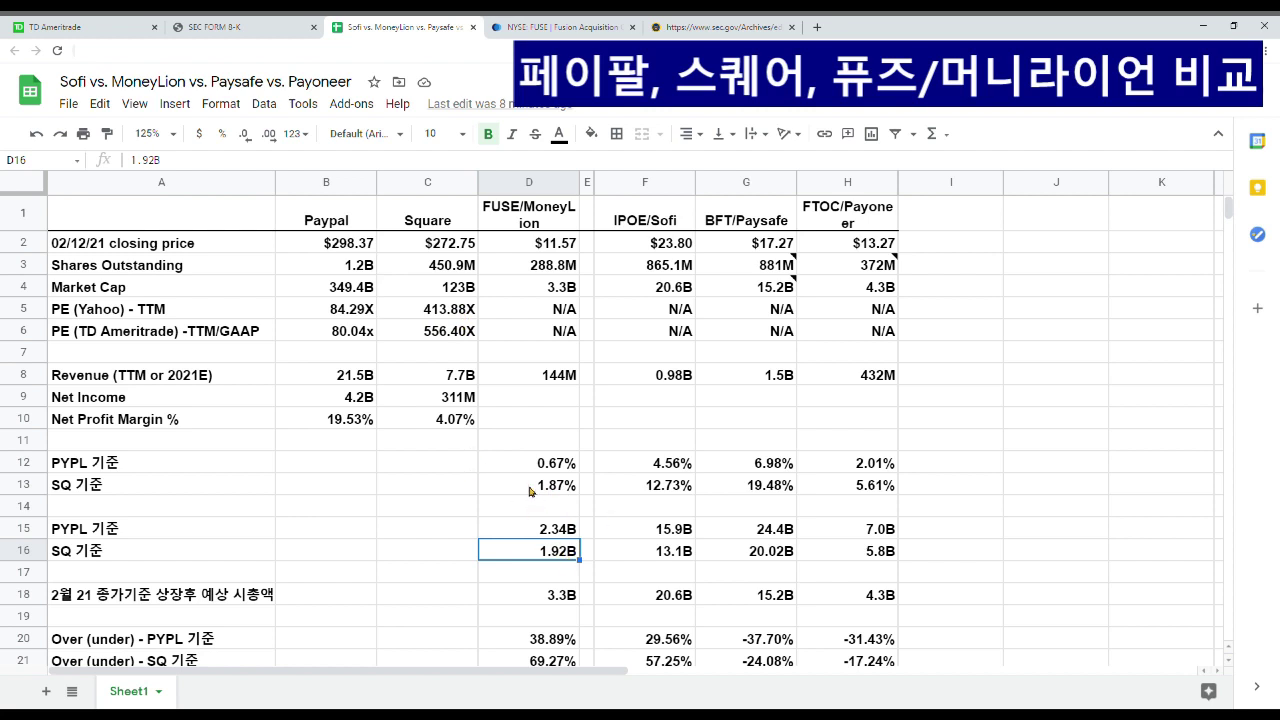
click(458, 423)
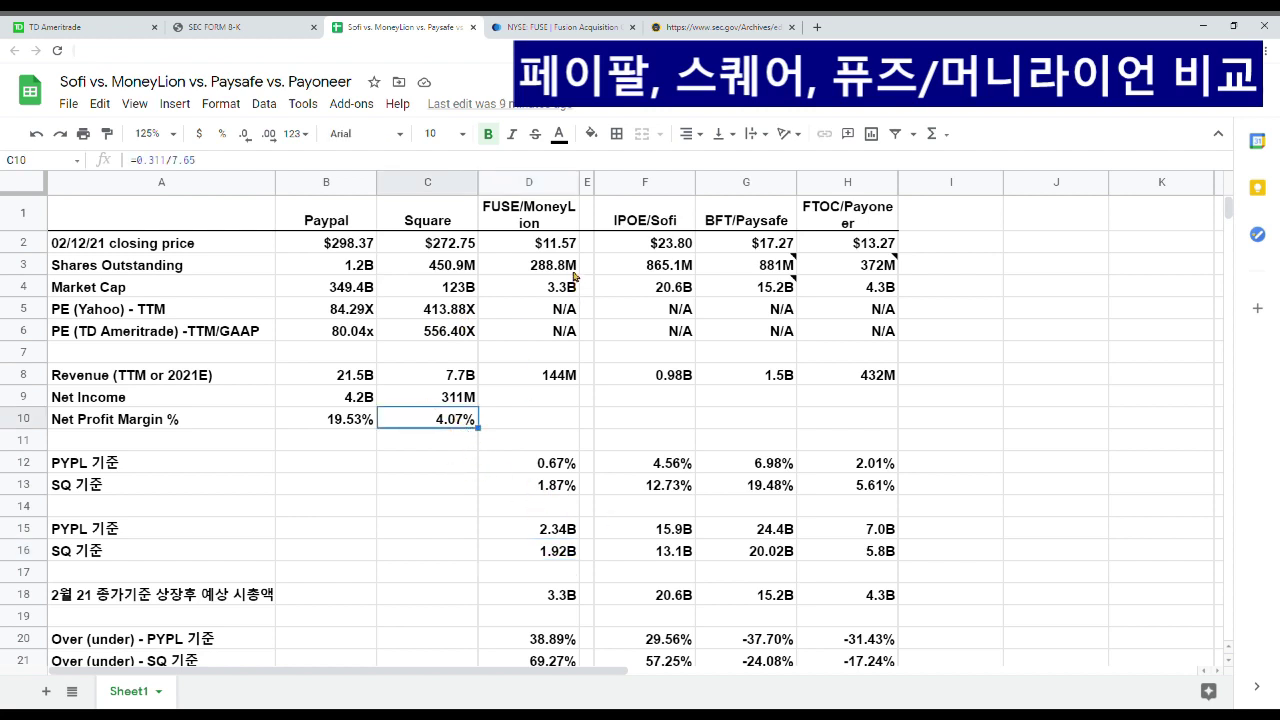
Compare FUSE/MoneyLion's revenue with Square's in row 8, and review its PayPal-based and Square-based valuations in D15:D16.
click(569, 384)
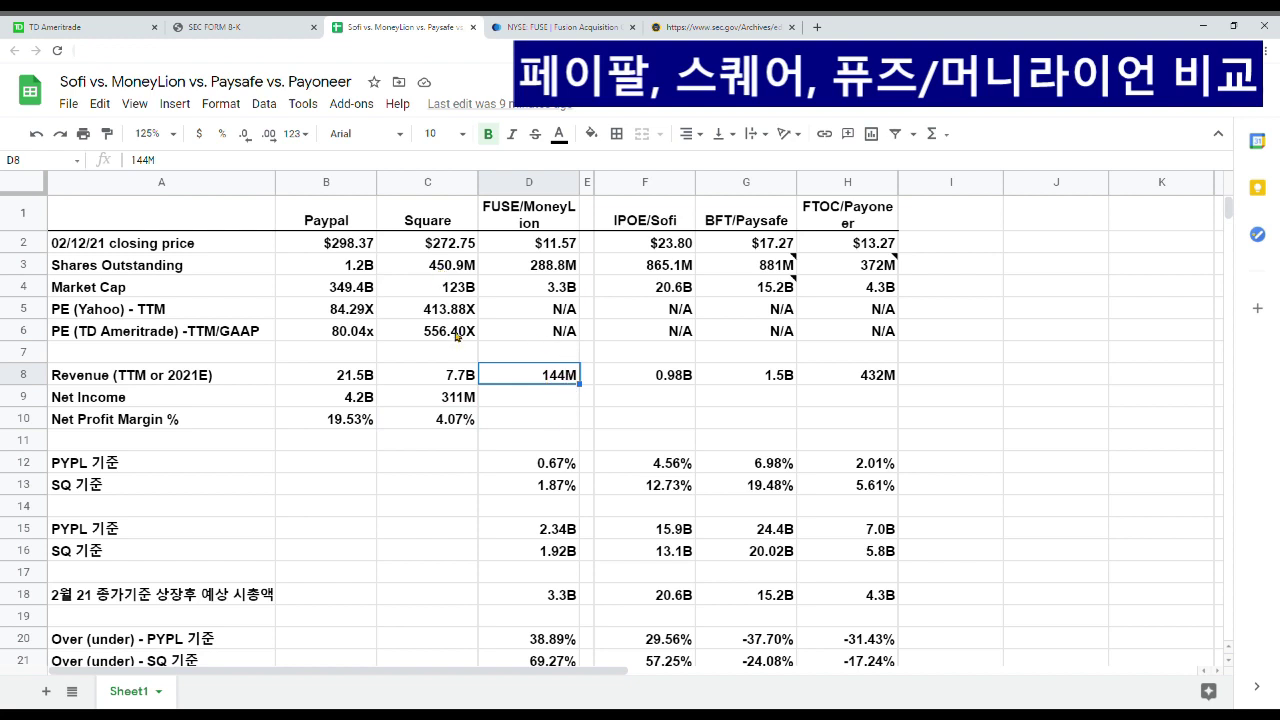
click(445, 374)
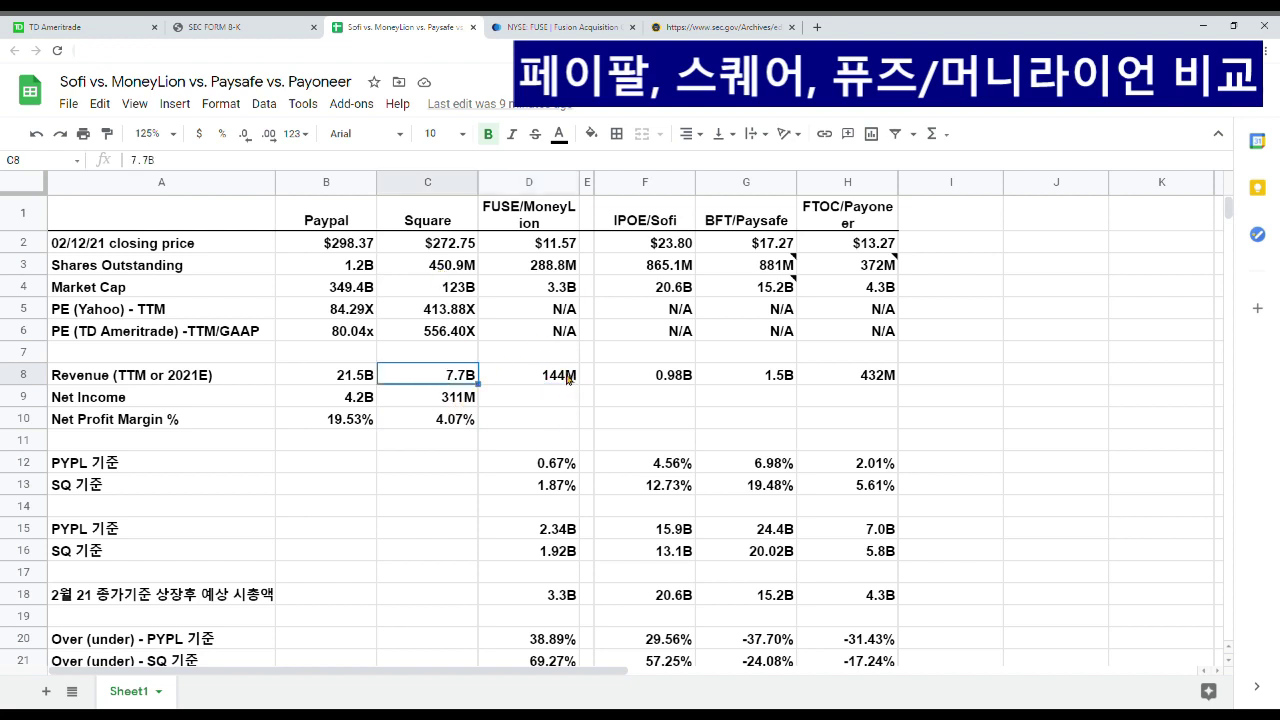
click(566, 377)
scroll(563, 522, down, 1)
scroll(560, 518, up, 1)
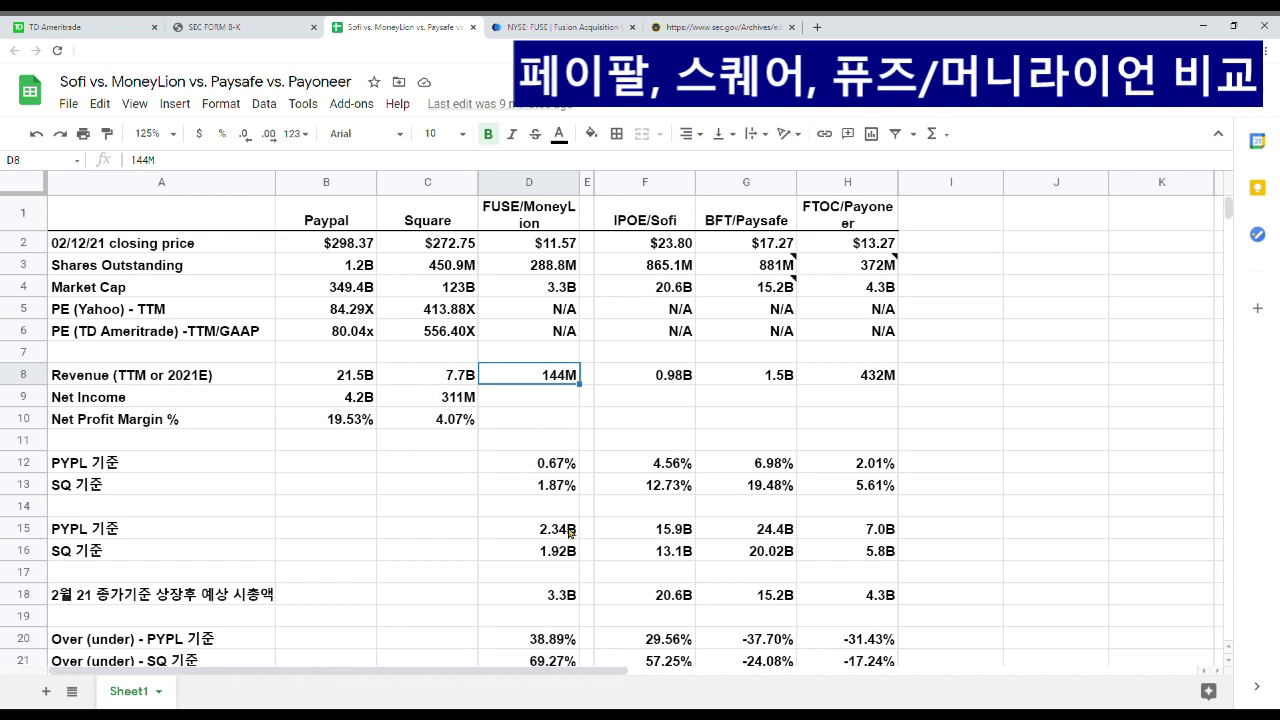
drag(556, 560, 556, 530)
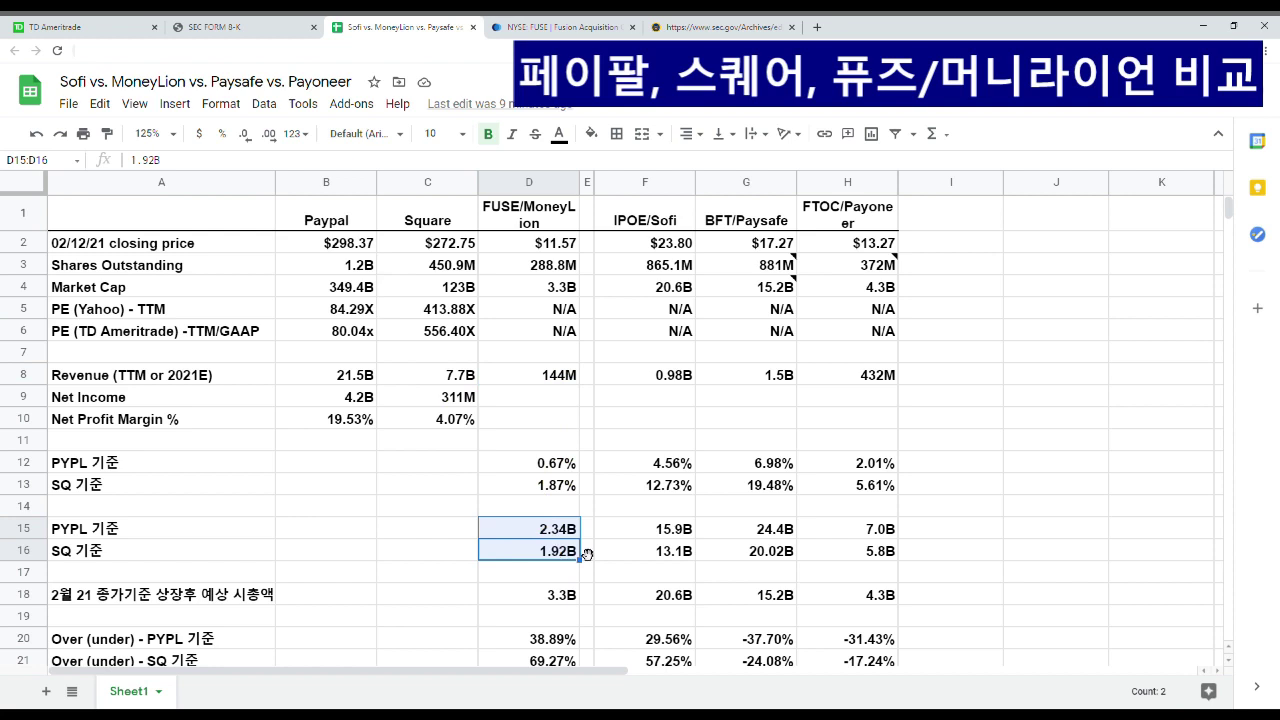
click(553, 533)
Check the SEC presentation's pro forma enterprise valuation against FUSE/MoneyLion's market cap in the comparison spreadsheet.
click(709, 34)
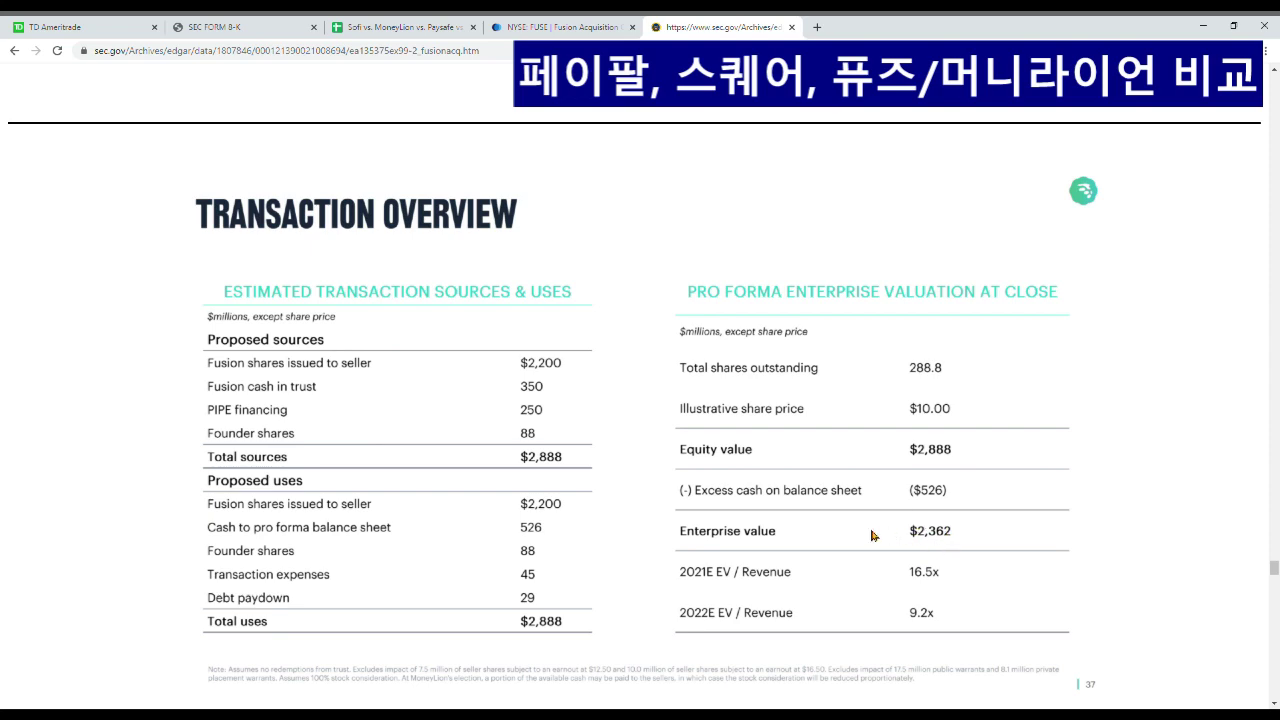
click(405, 27)
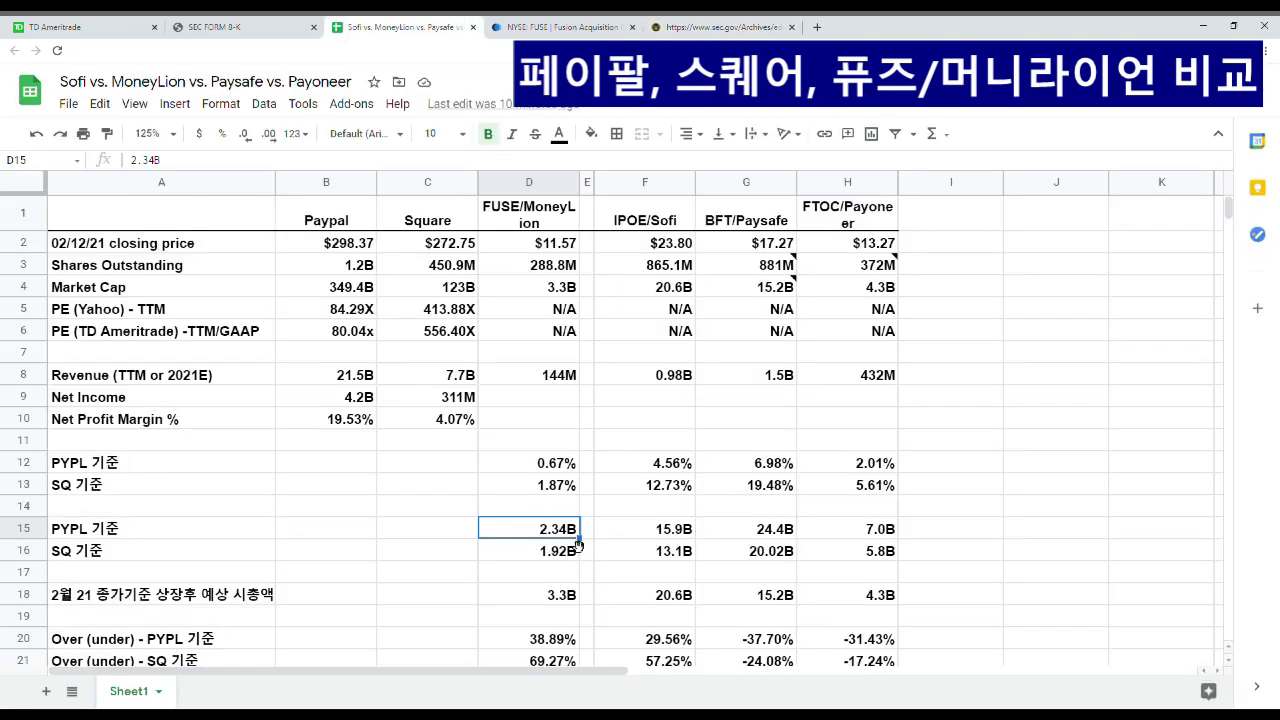
scroll(570, 535, down, 1)
scroll(572, 529, up, 1)
click(560, 290)
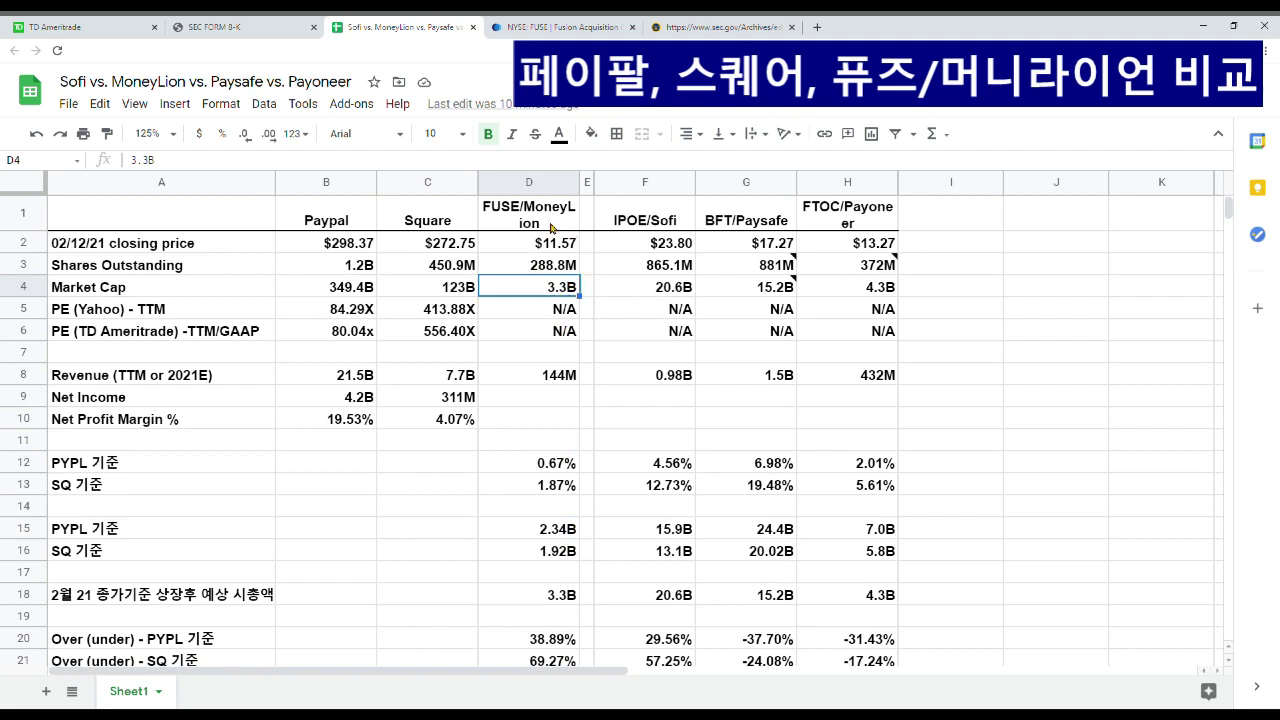
click(722, 27)
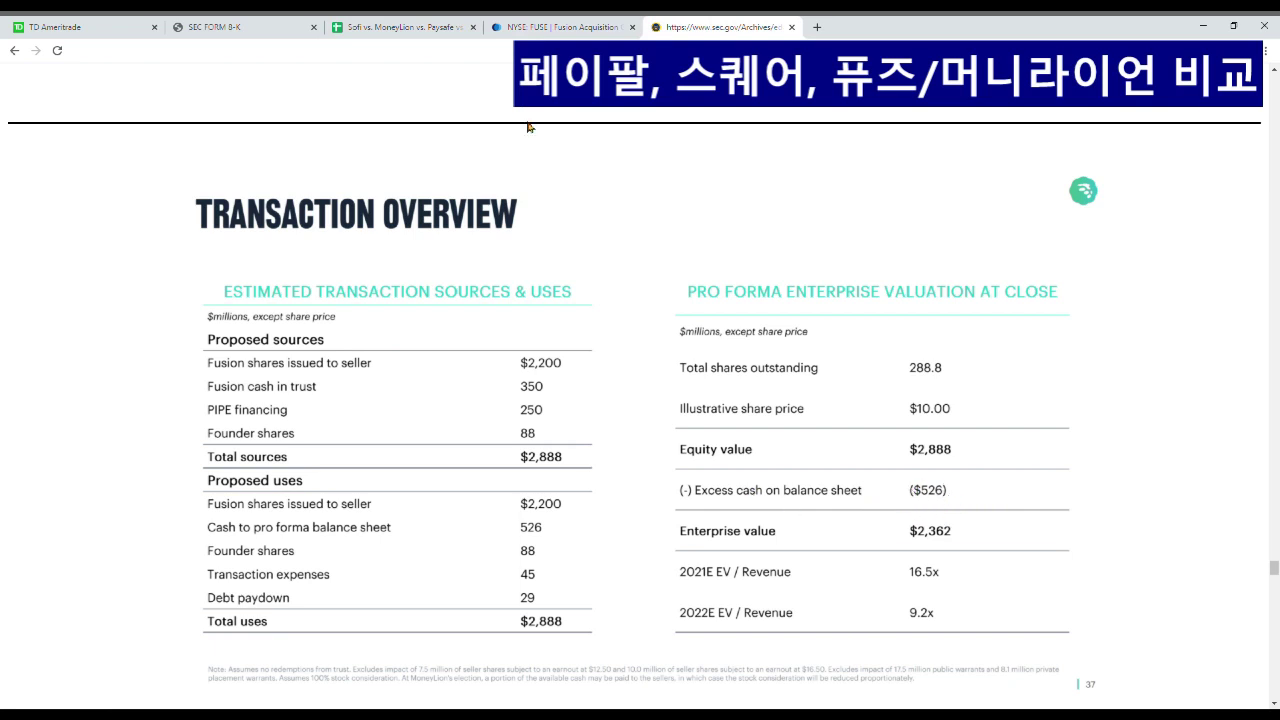
click(403, 26)
Examine FUSE/MoneyLion's expected post-listing market cap in row 18 alongside its 02/12/21 closing price.
scroll(590, 582, down, 1)
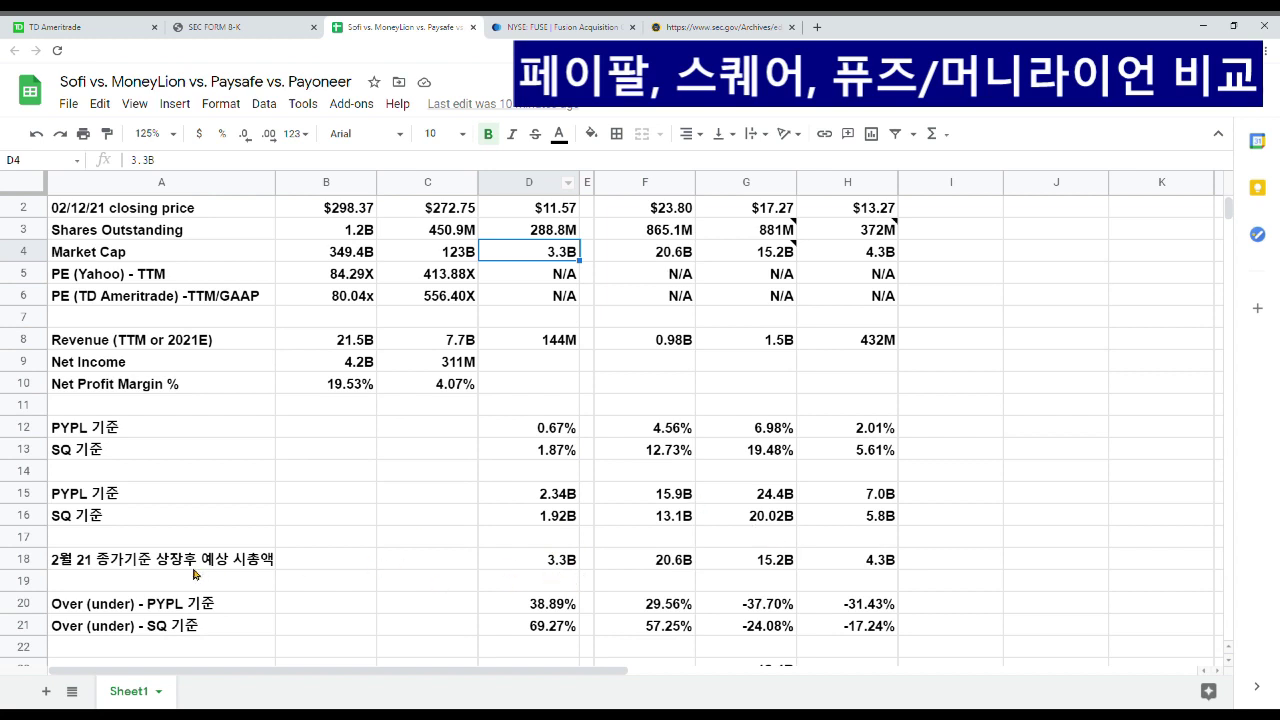
click(549, 567)
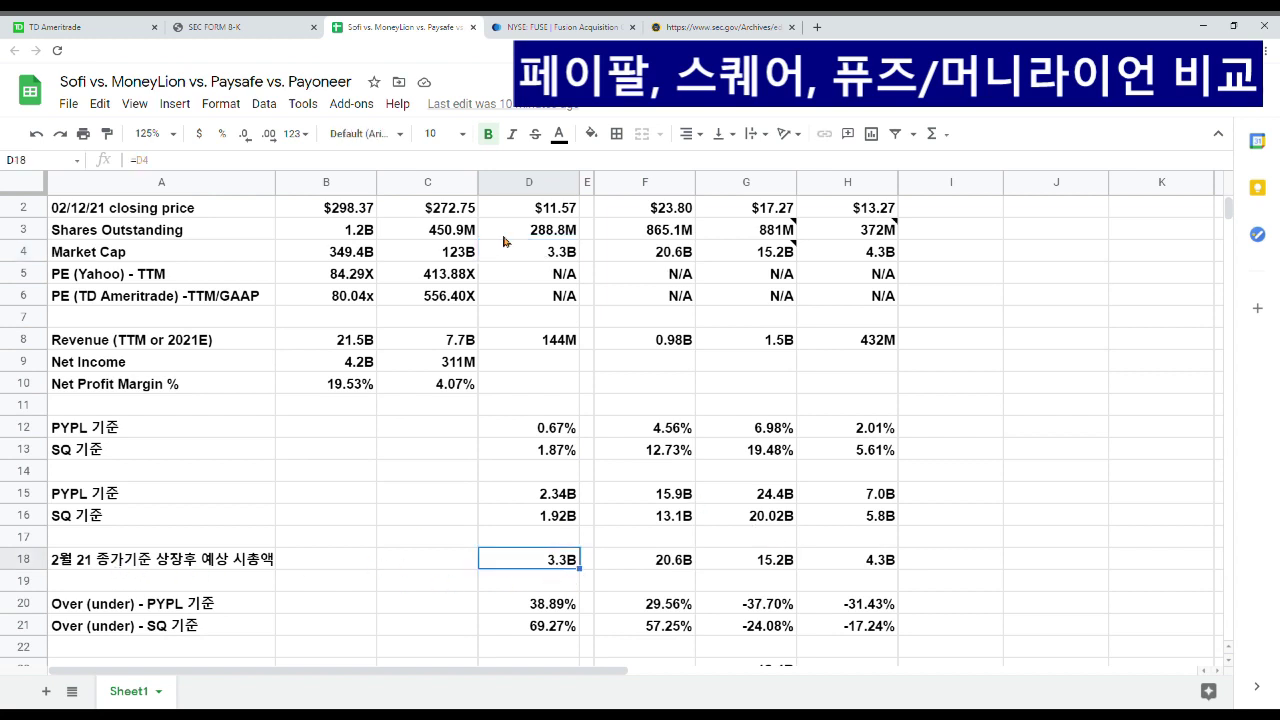
scroll(555, 255, up, 1)
click(561, 249)
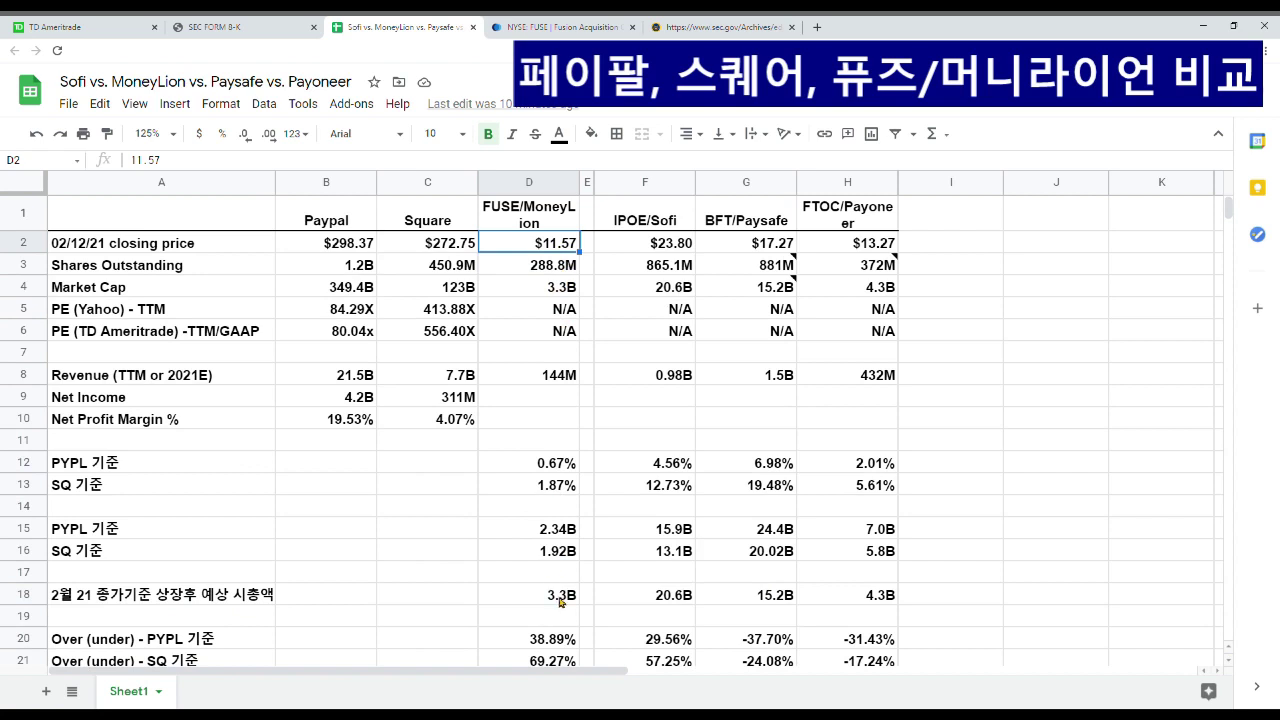
scroll(575, 592, down, 1)
click(567, 564)
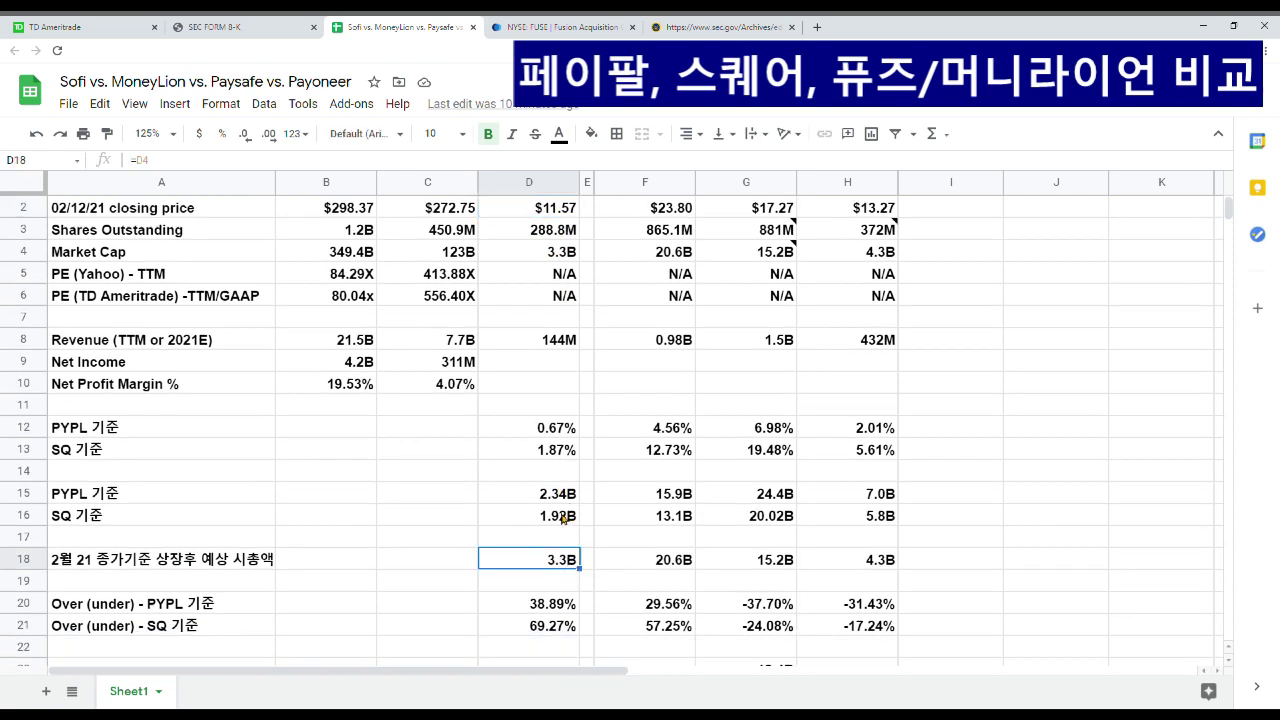
scroll(560, 396, up, 1)
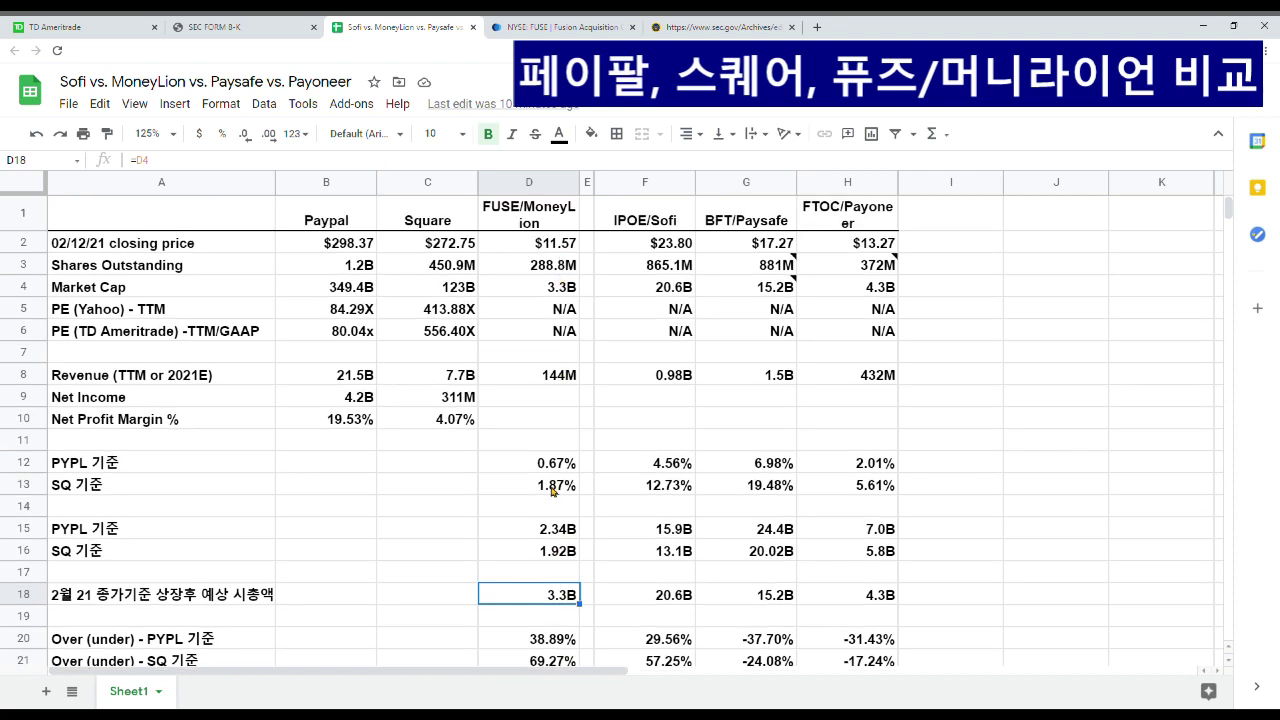
Compare FUSE/MoneyLion's valuations in rows 15 and 16 with its over/under percentages against PayPal and Square in rows 20 and 21.
scroll(552, 490, down, 1)
click(559, 431)
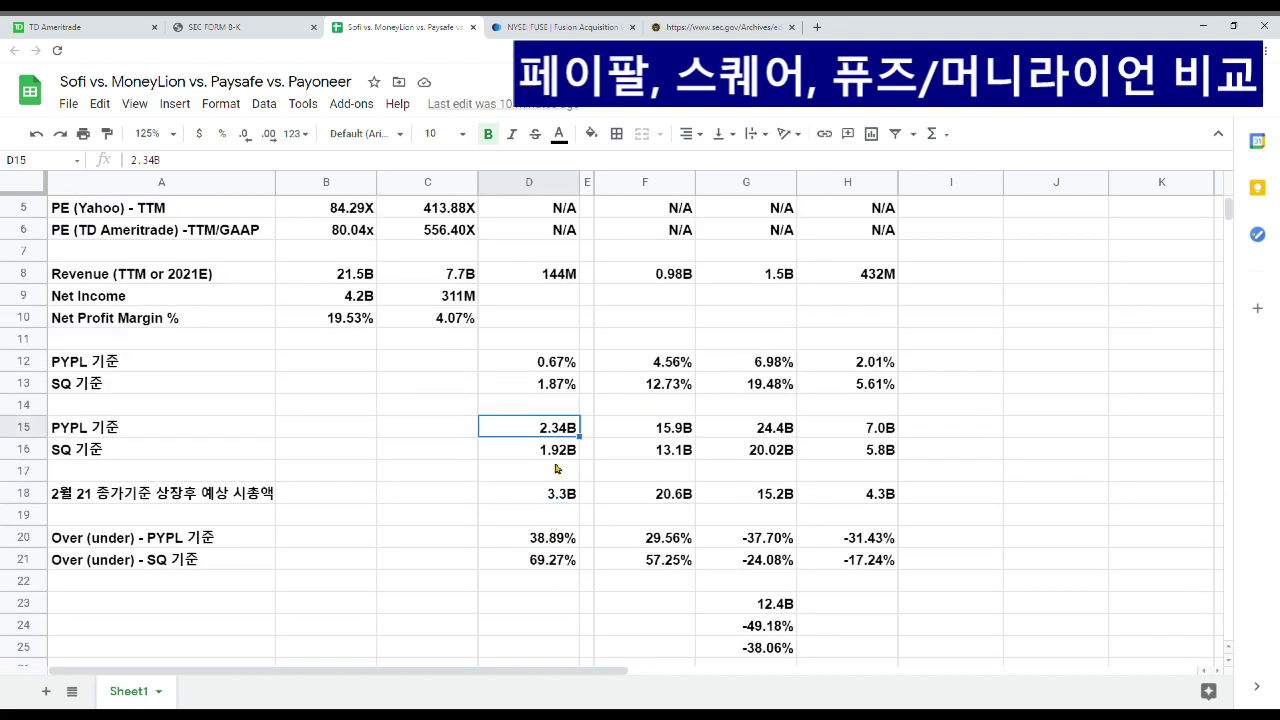
click(559, 452)
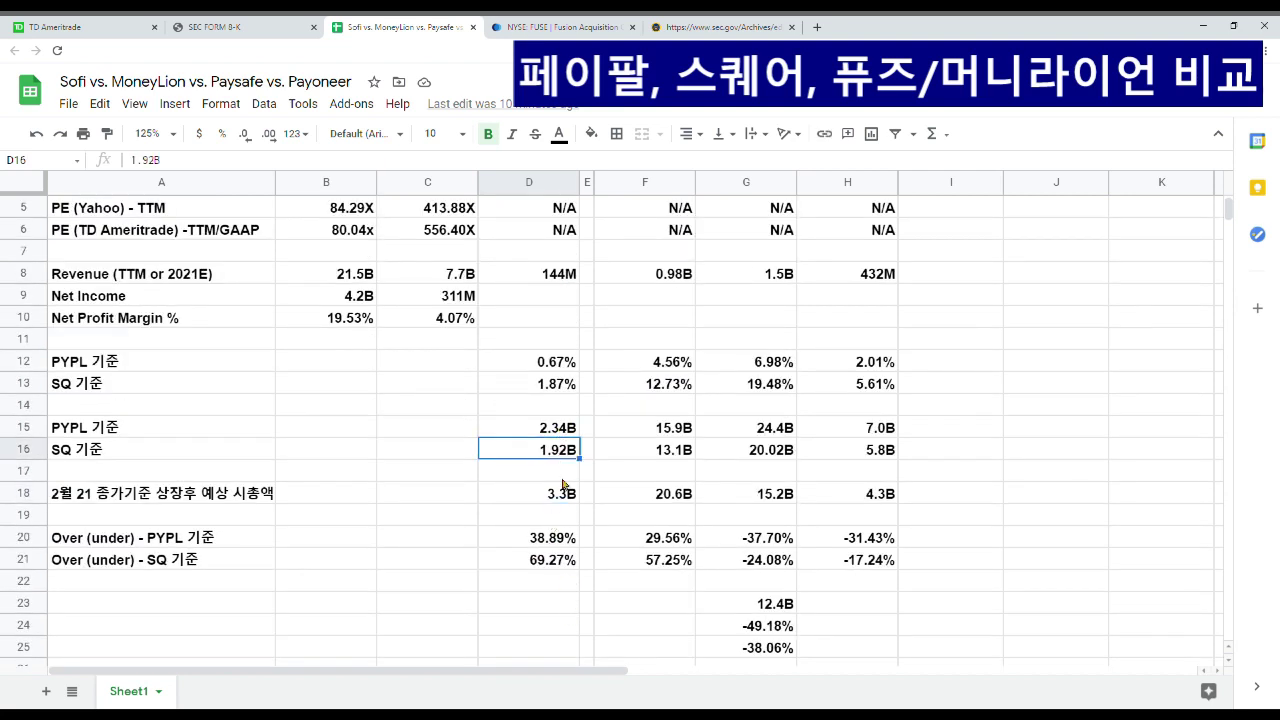
click(553, 548)
click(553, 566)
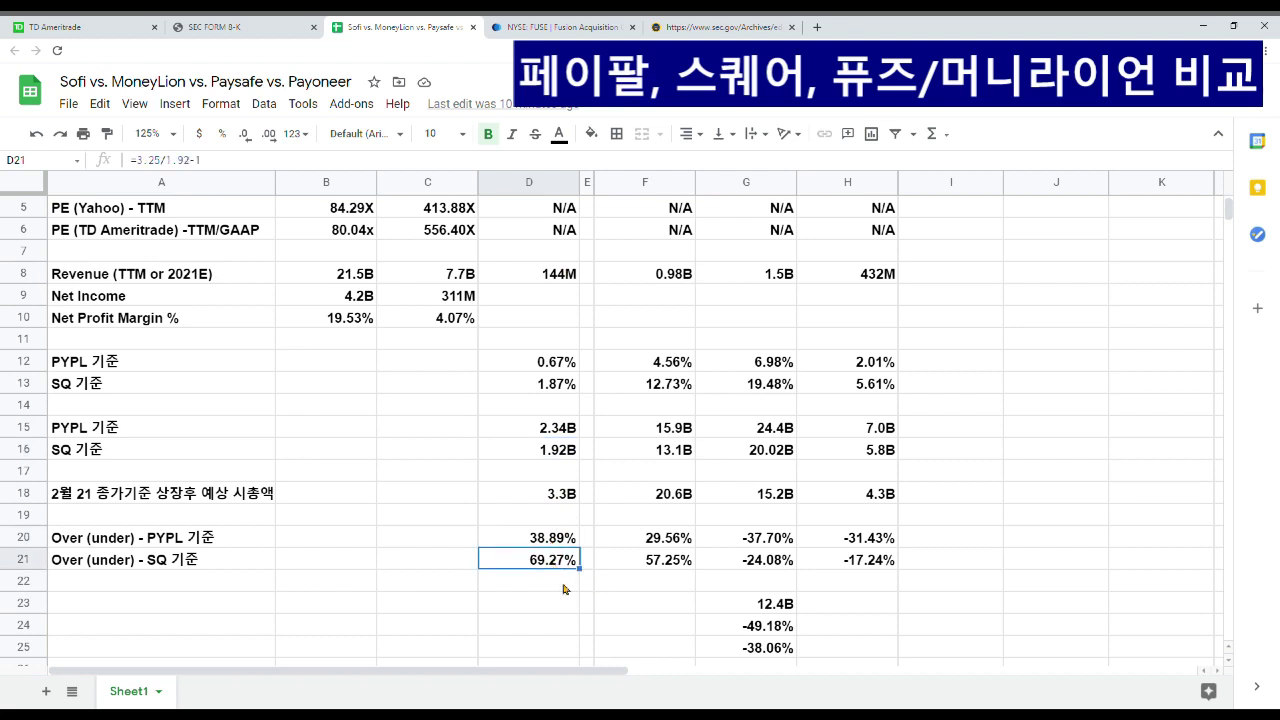
scroll(600, 590, up, 2)
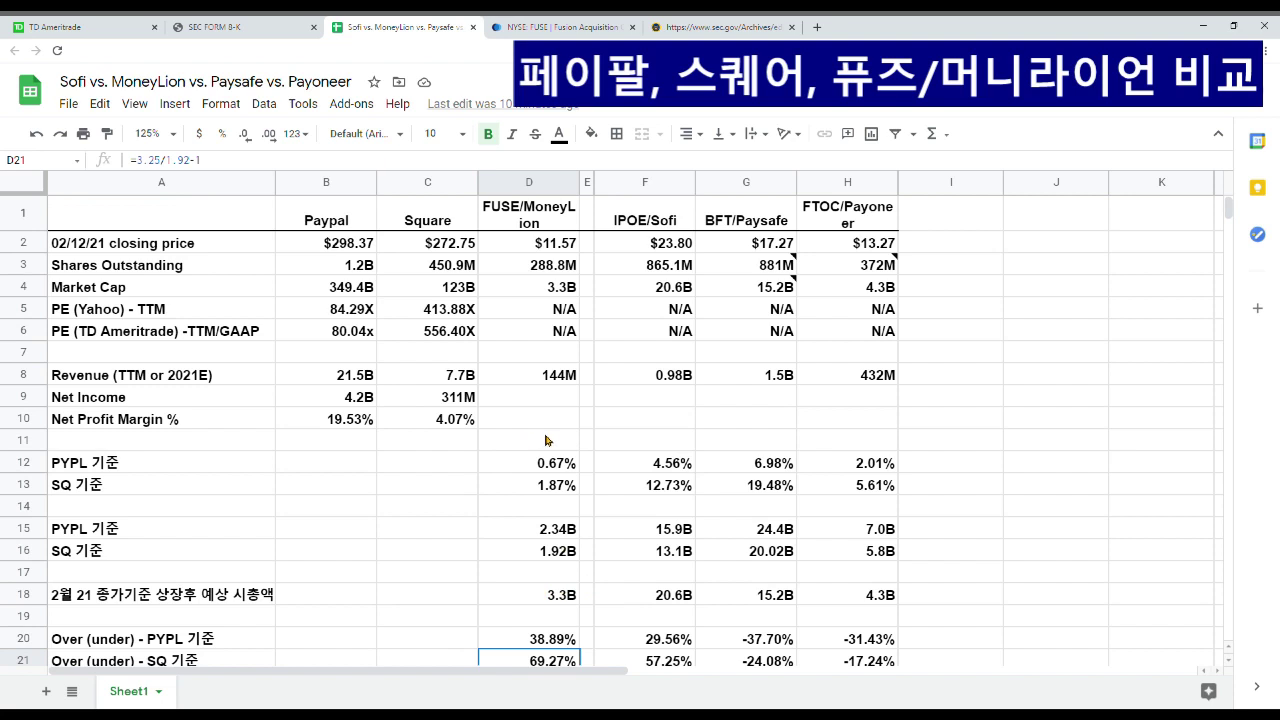
scroll(549, 452, down, 2)
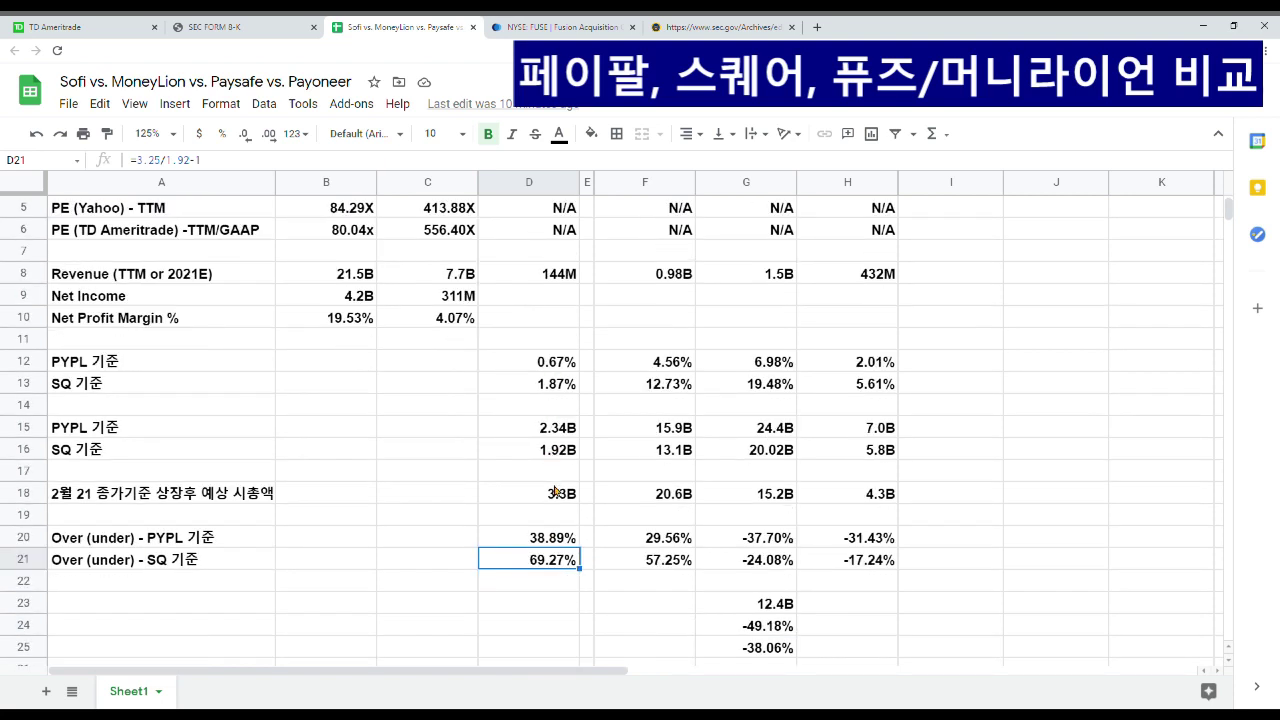
scroll(550, 445, up, 1)
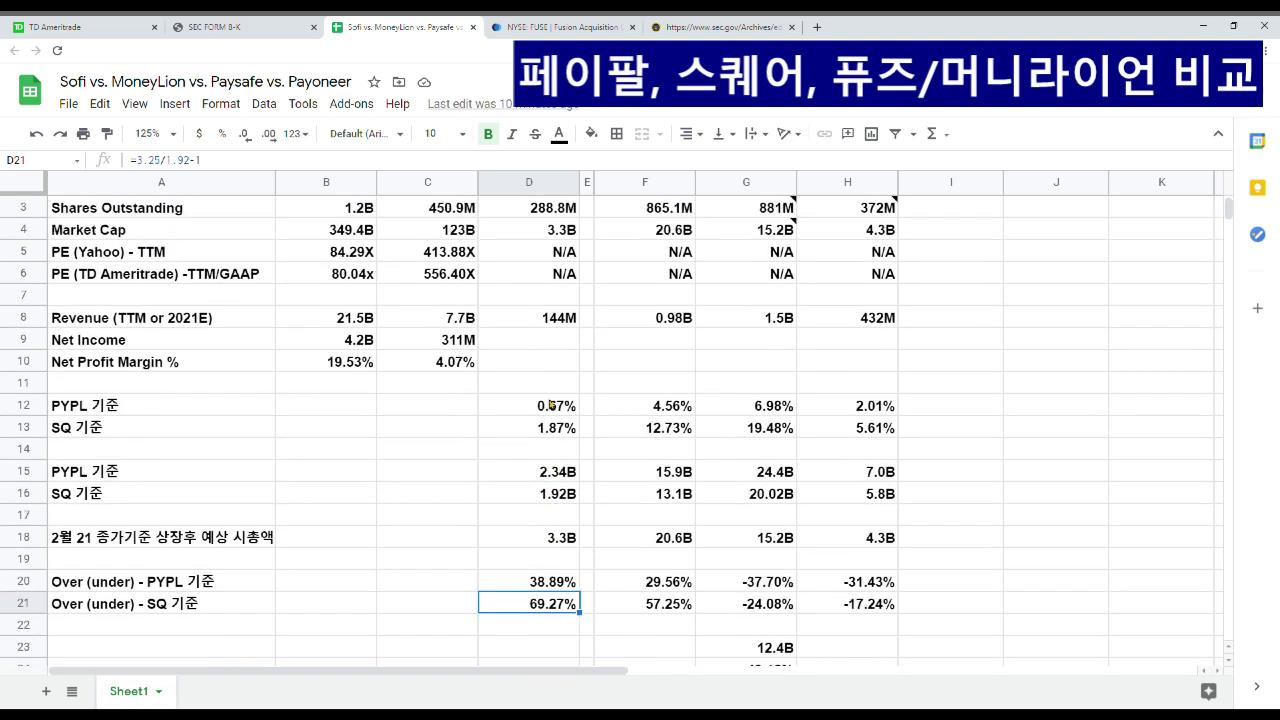
Compare Square's and FUSE/MoneyLion's revenue in row 8, consulting the SEC presentation before returning to the spreadsheet.
click(493, 320)
click(439, 322)
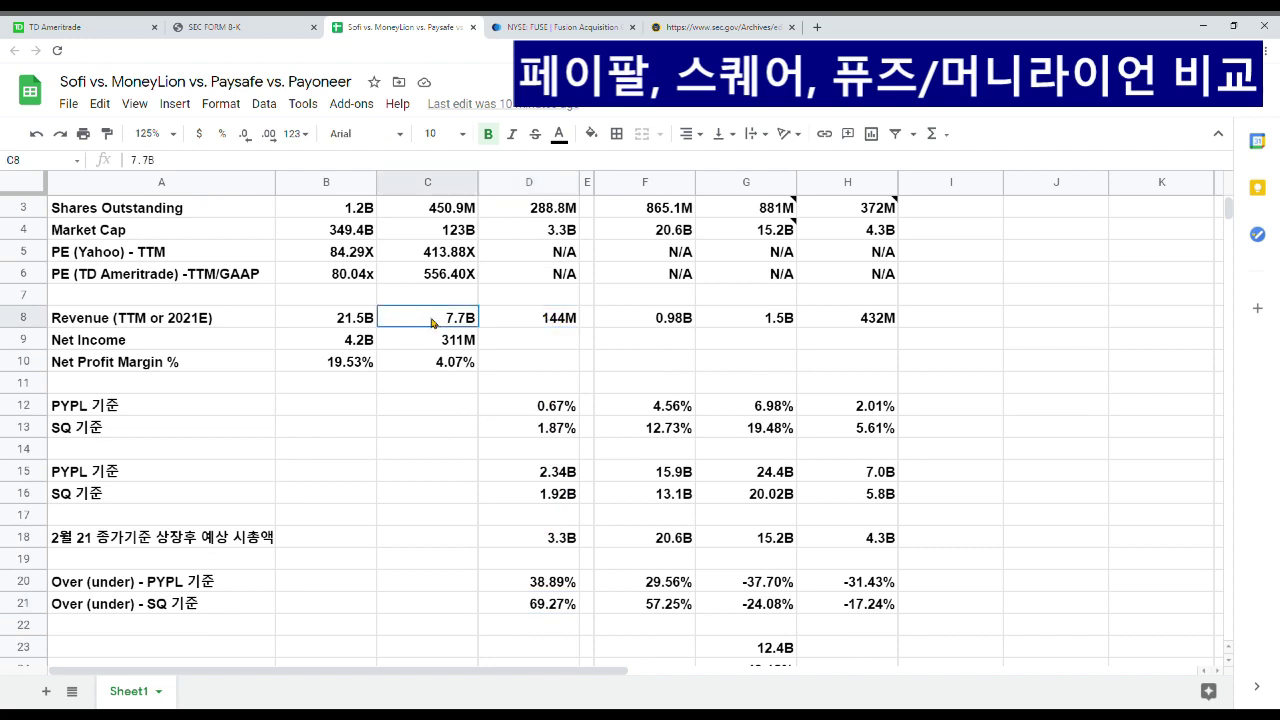
click(528, 321)
scroll(558, 420, up, 1)
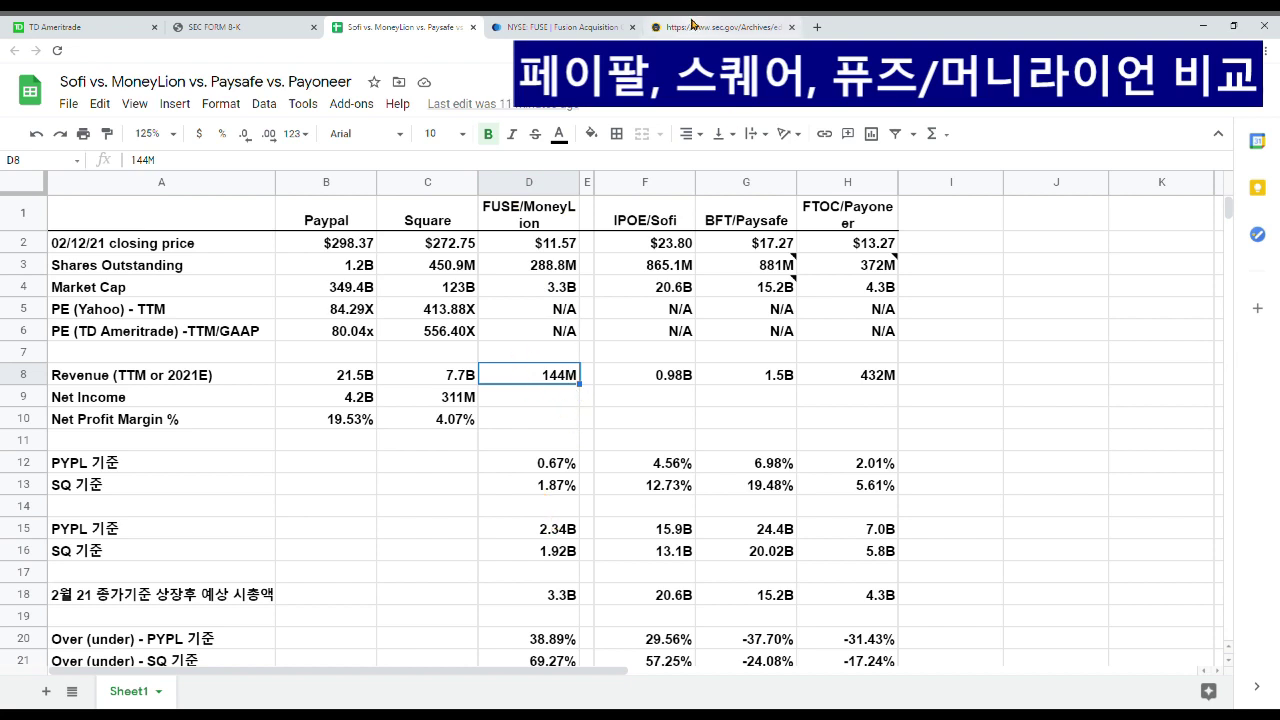
click(693, 24)
click(405, 27)
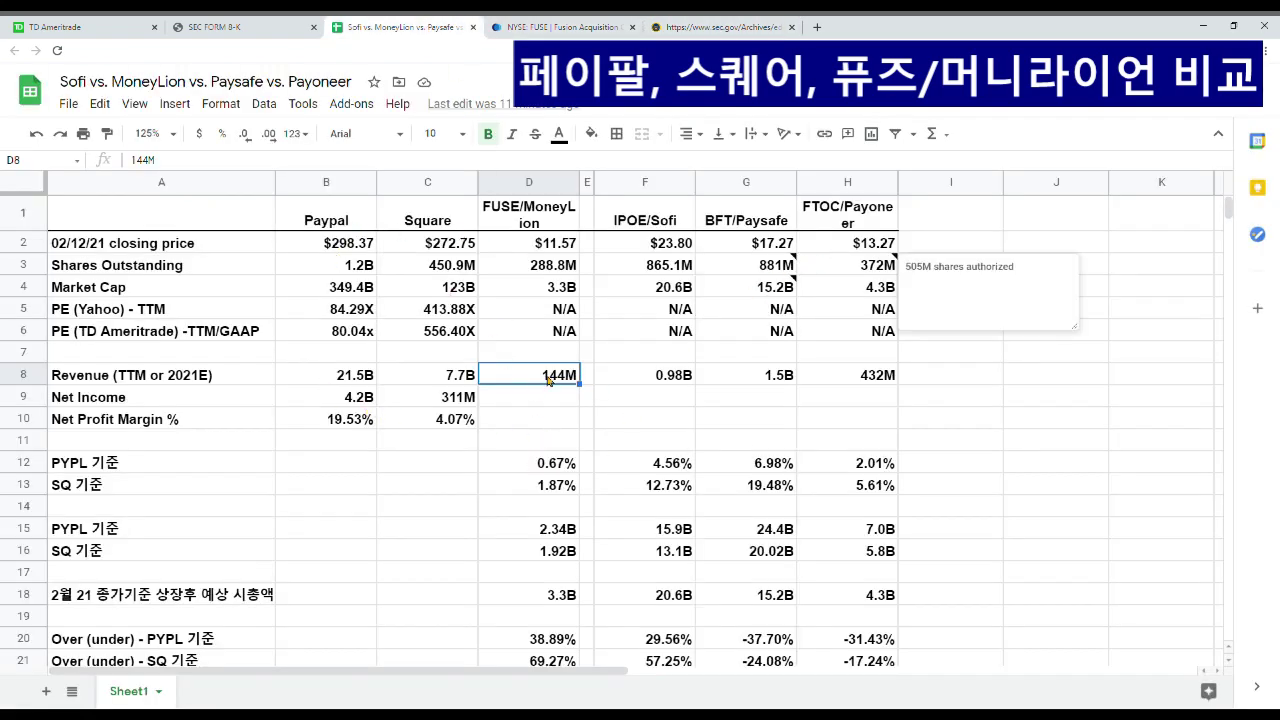
scroll(550, 400, down, 2)
scroll(550, 400, up, 2)
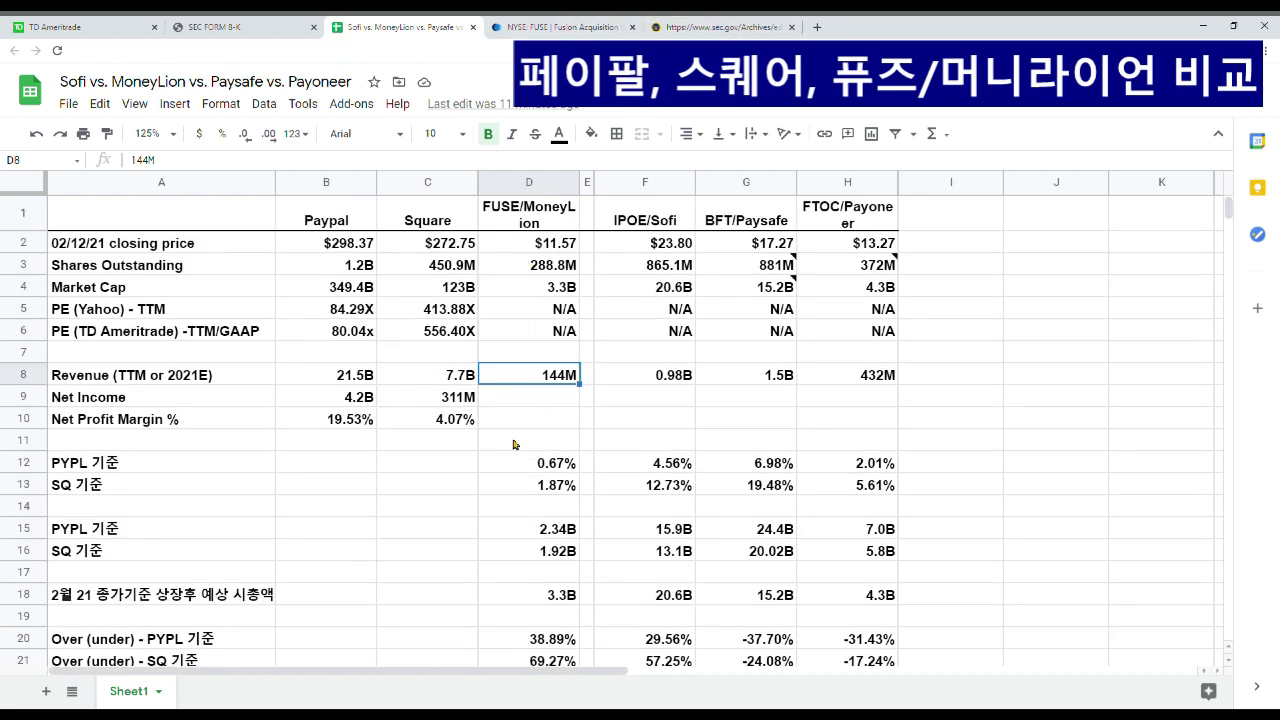
Review FUSE/MoneyLion's PayPal-based valuation in row 15 and its net profit margin cell in row 10.
click(557, 535)
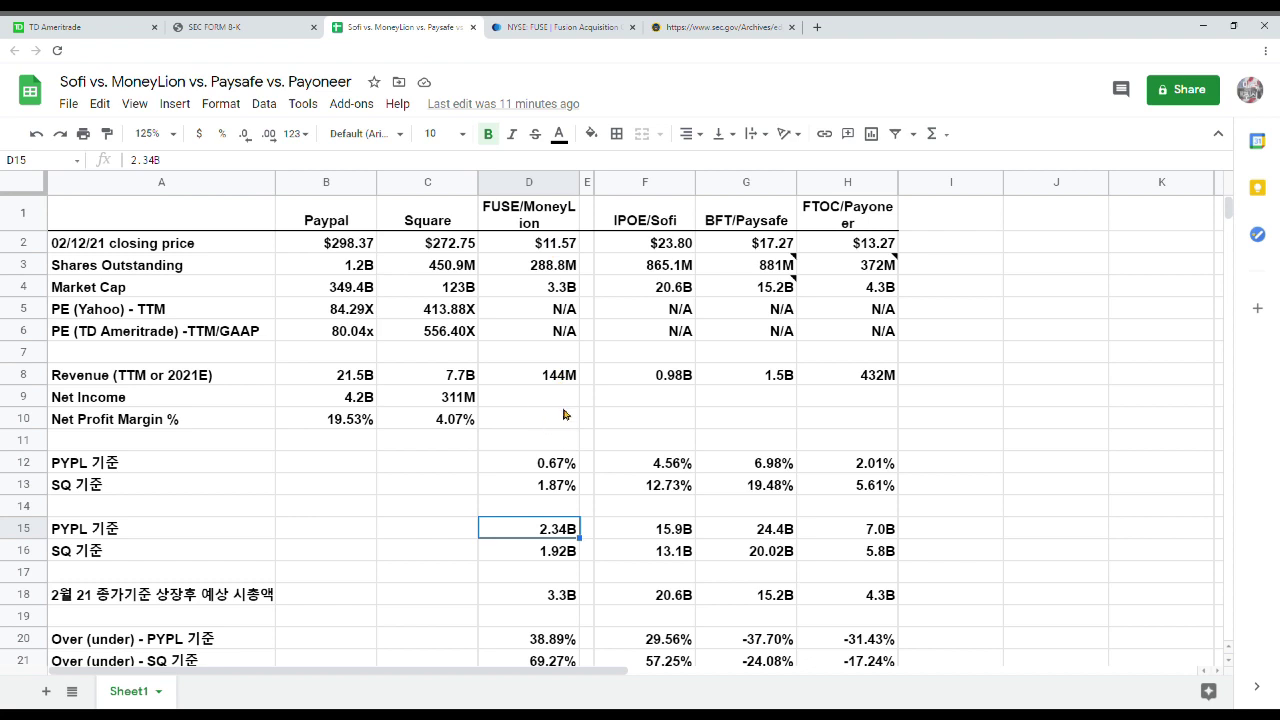
scroll(558, 418, down, 1)
scroll(558, 418, up, 1)
click(553, 426)
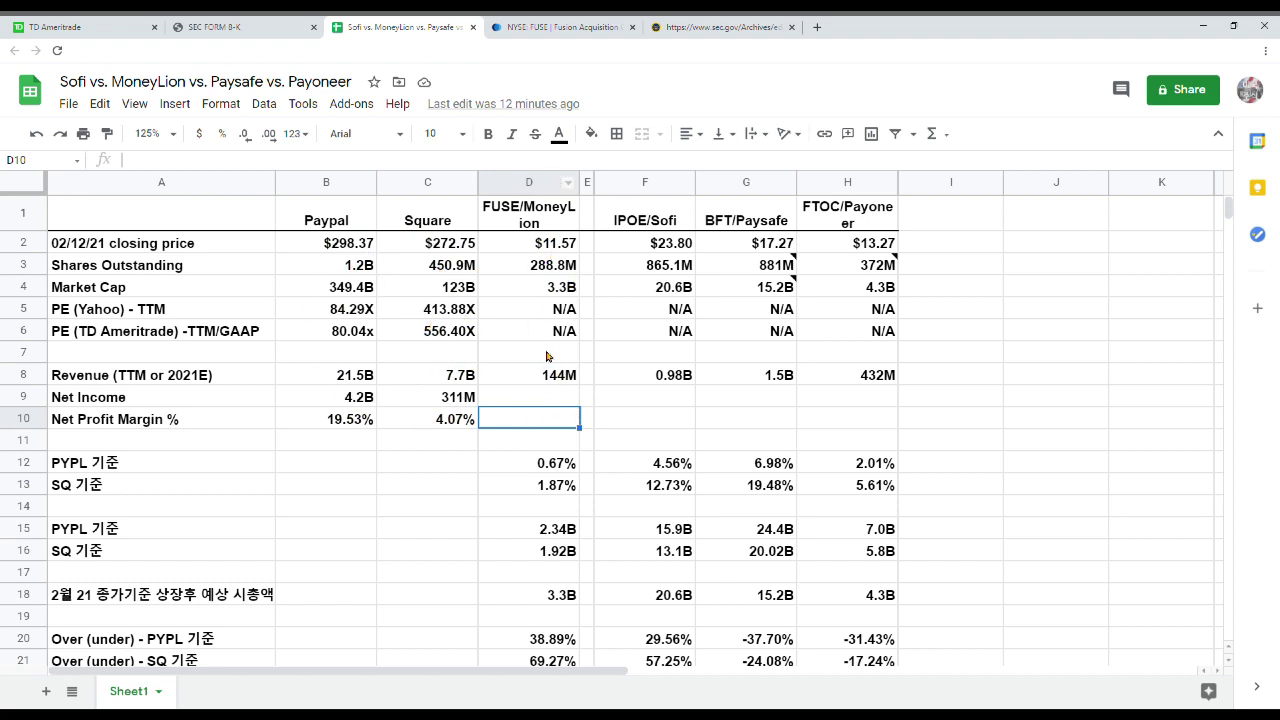
scroll(562, 490, down, 2)
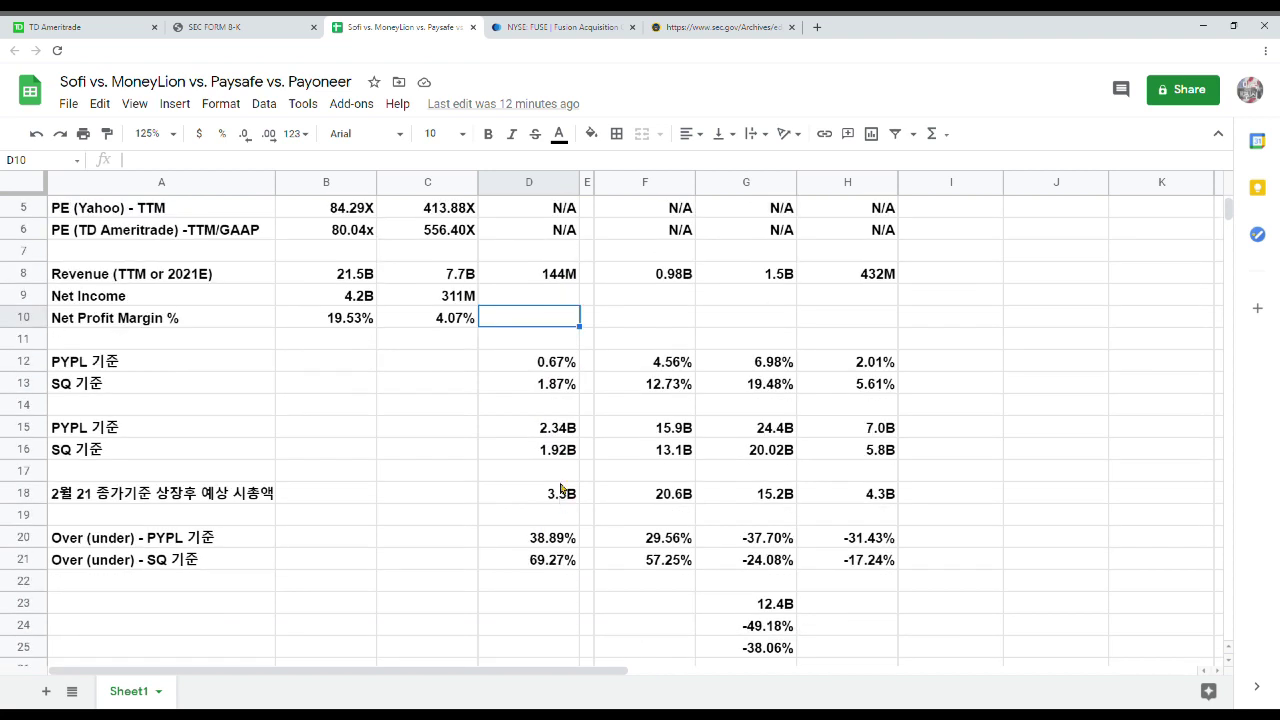
scroll(562, 504, up, 2)
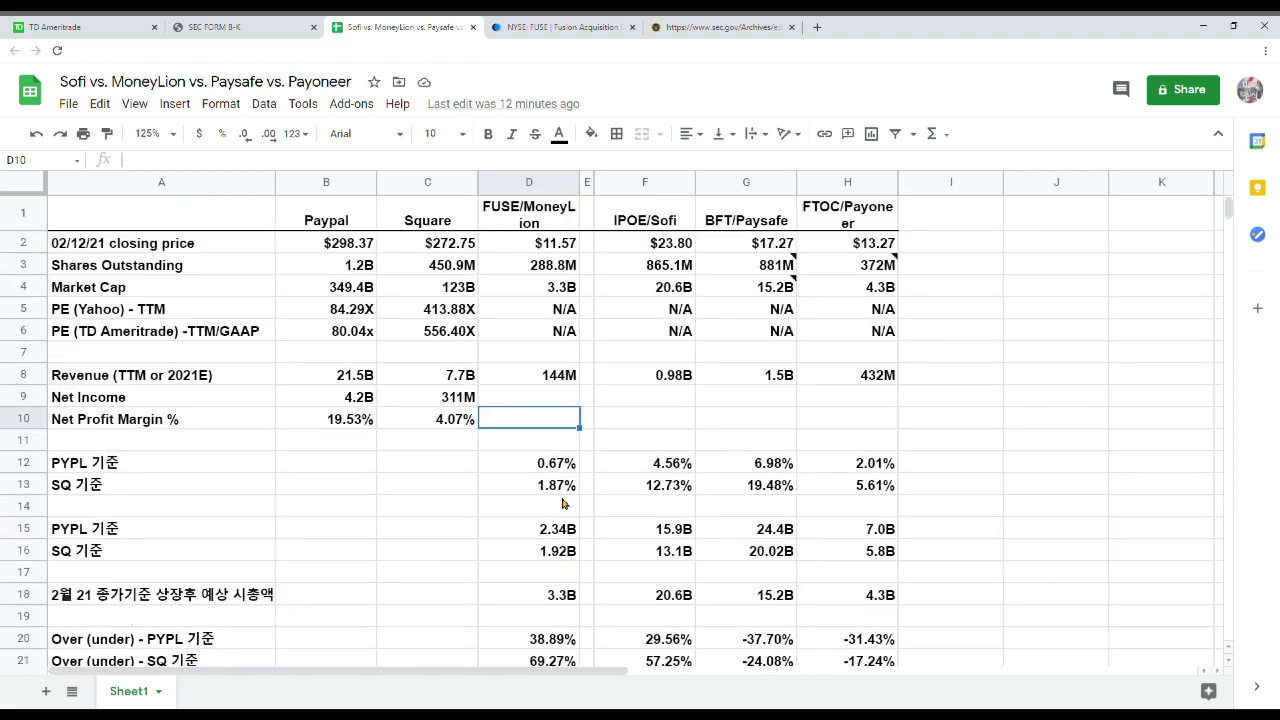
Inspect the FUSE/MoneyLion column's net profit margin cell and market cap, returning to the column heading in D1.
click(541, 209)
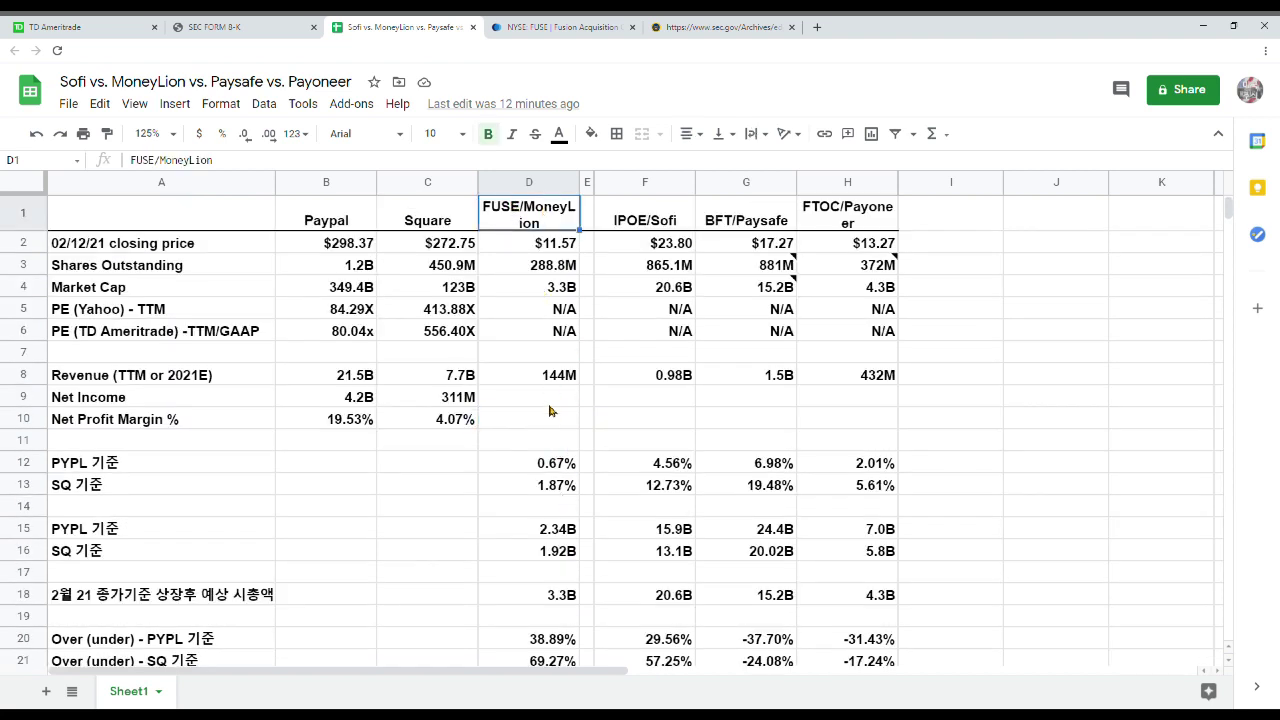
click(553, 416)
click(558, 289)
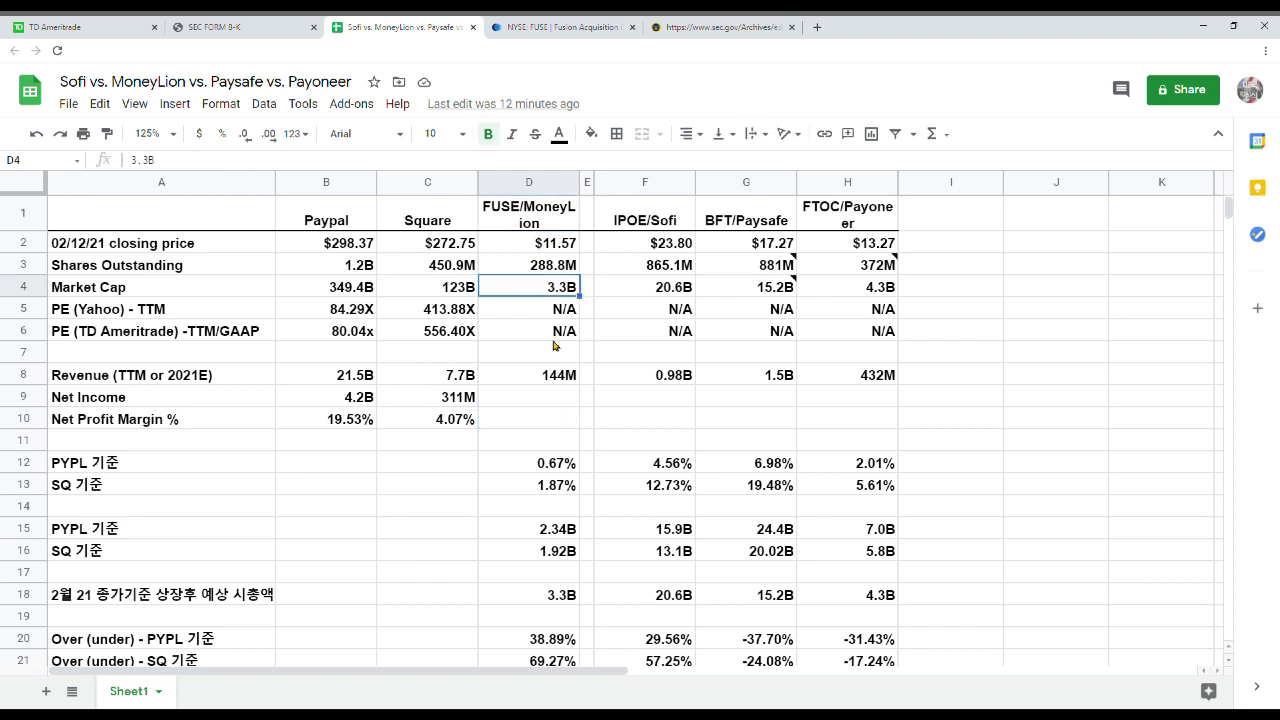
scroll(550, 470, down, 1)
scroll(556, 560, up, 1)
key(Up)
key(Up)
key(Up)
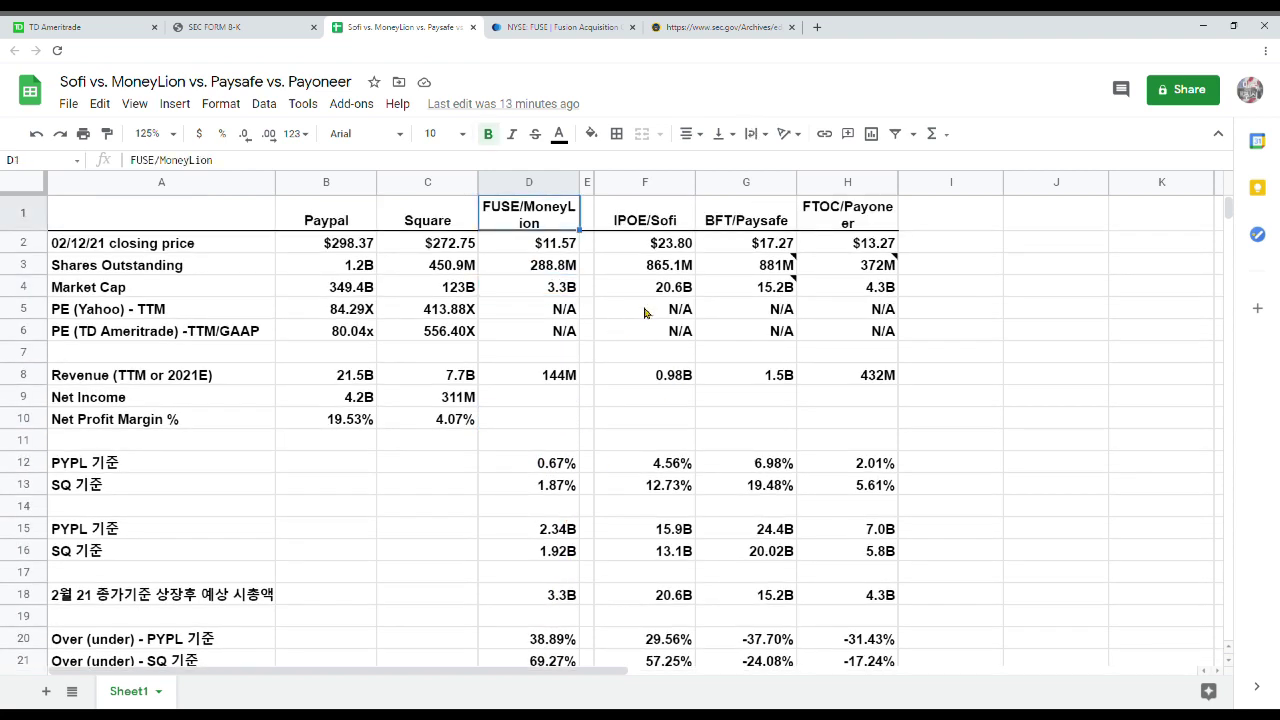
Compare IPOE/Sofi with FUSE/MoneyLion, checking Sofi's closing price, revenue and revenue percentage relative to PayPal in row 12.
click(662, 224)
click(560, 229)
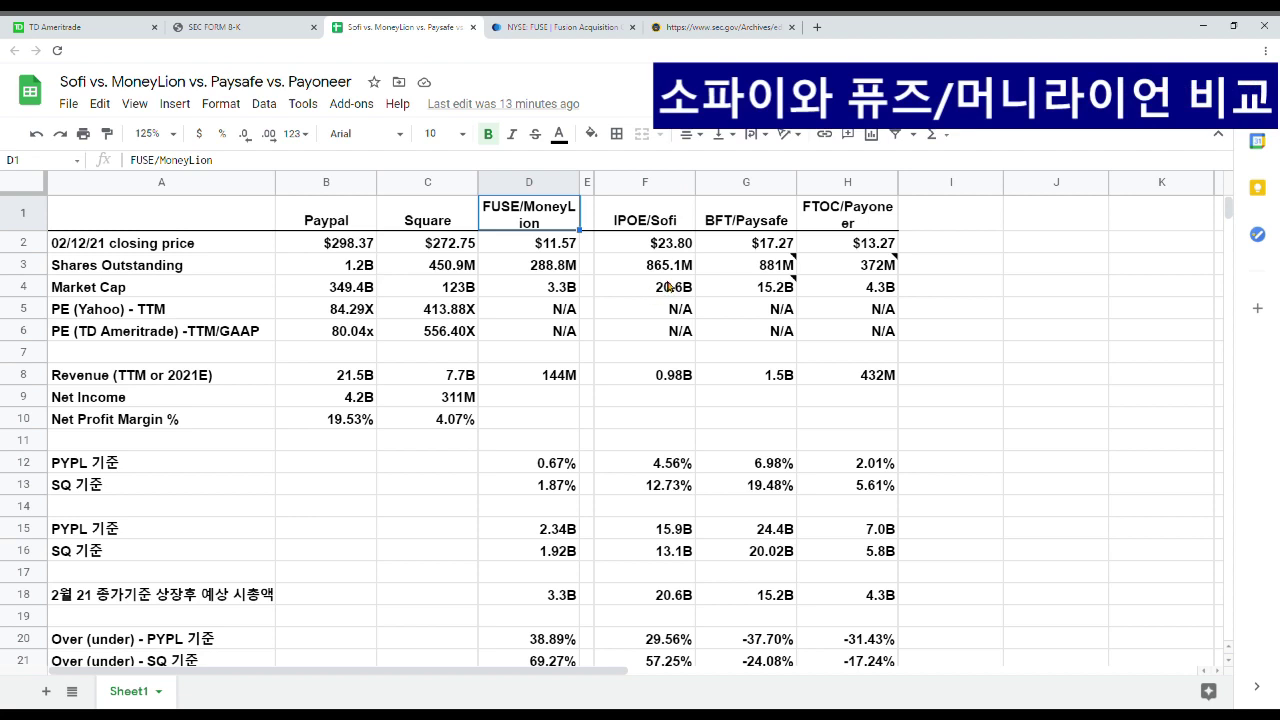
click(666, 248)
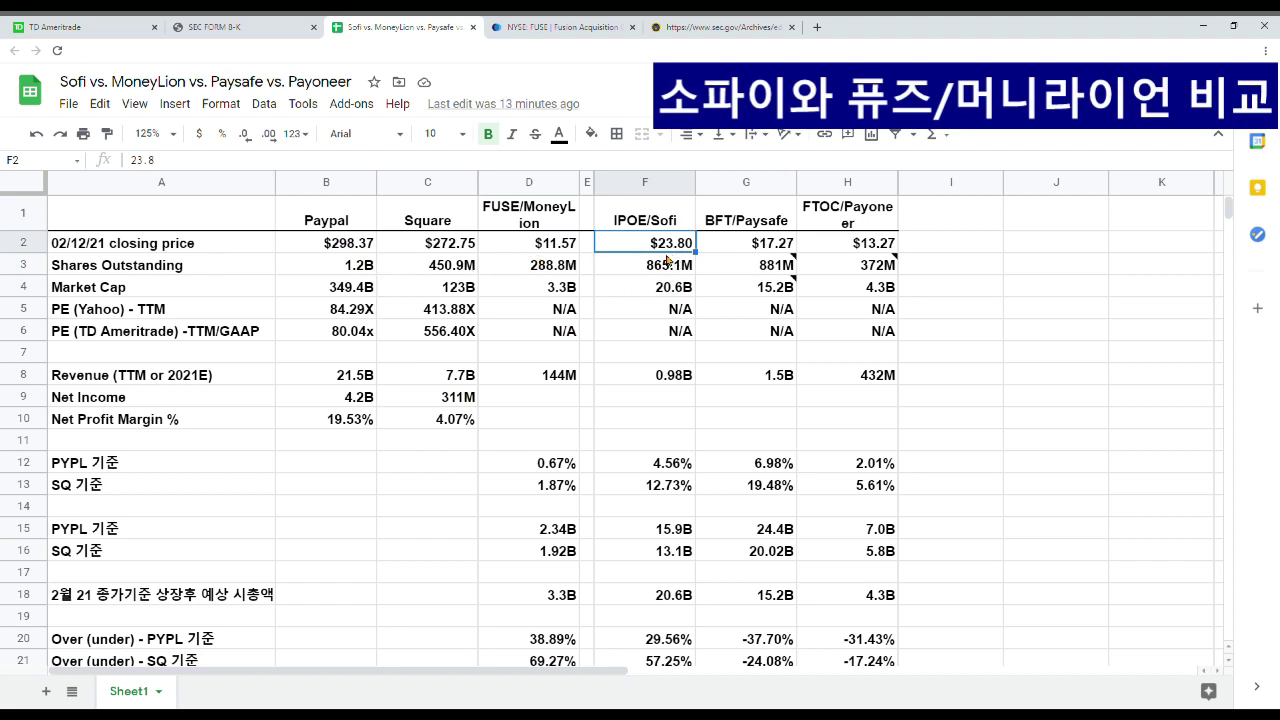
scroll(678, 360, down, 1)
click(677, 341)
scroll(689, 312, up, 1)
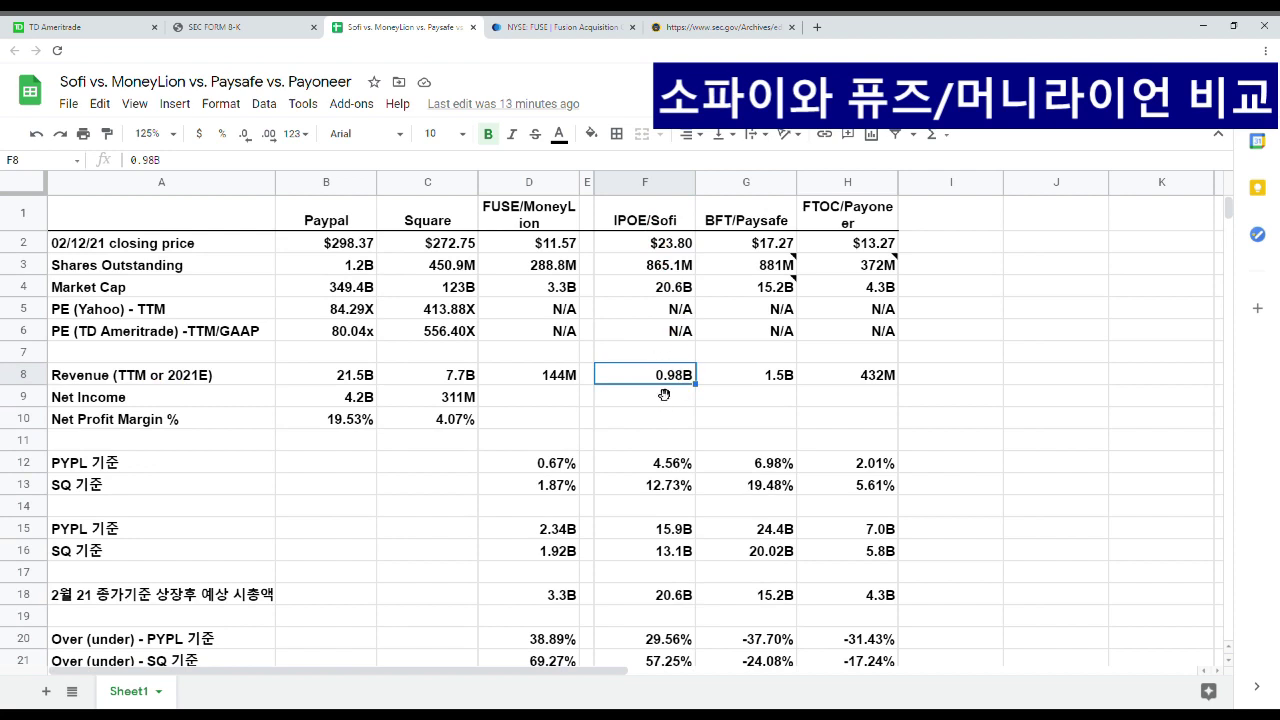
scroll(668, 414, down, 1)
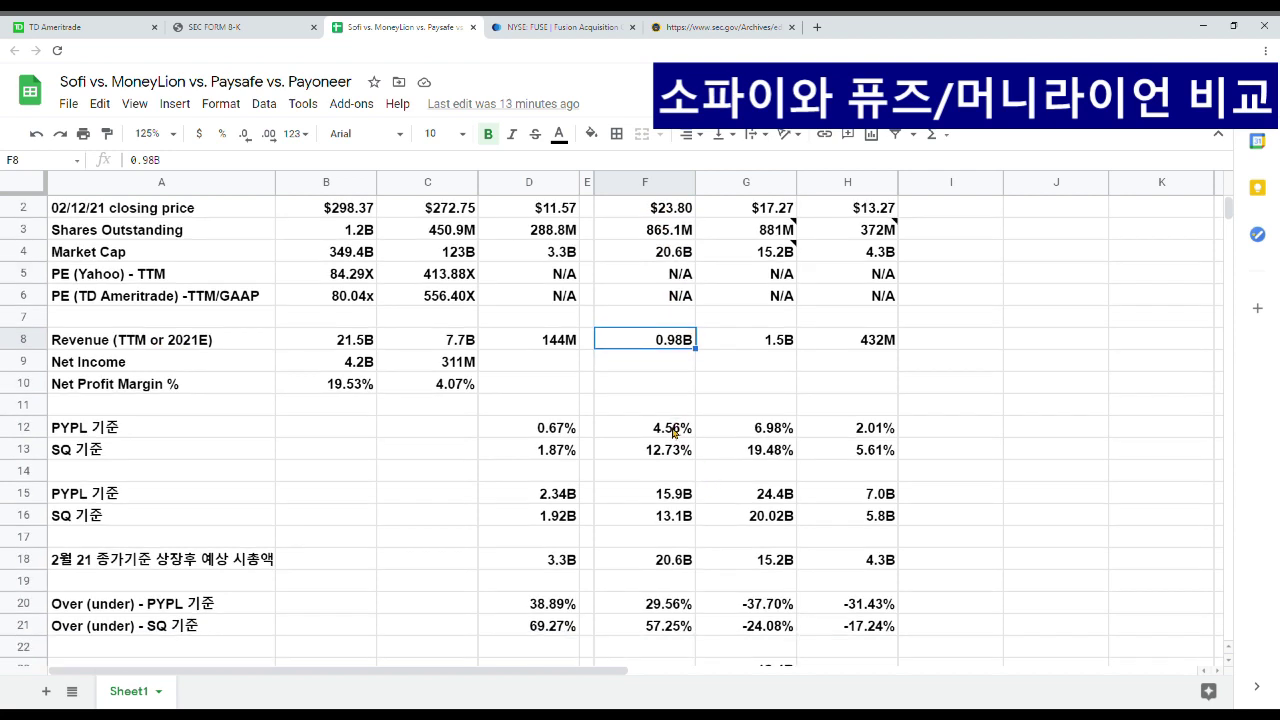
click(674, 431)
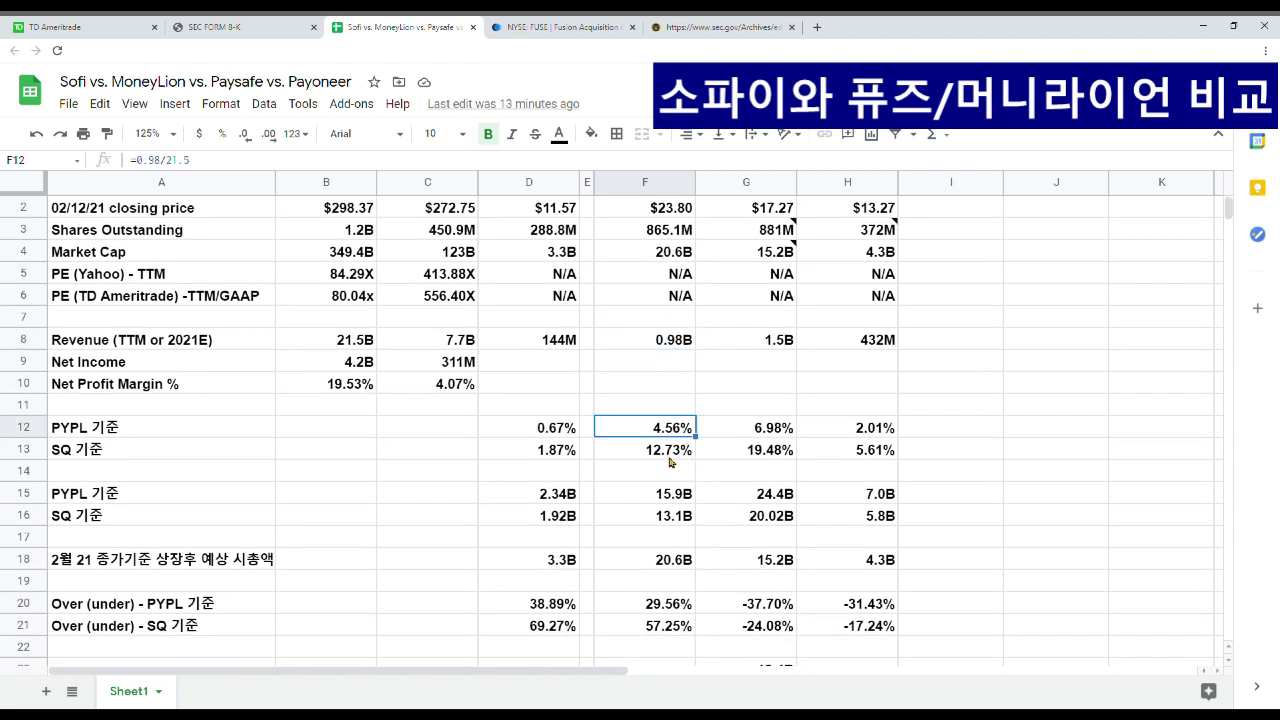
Review IPOE/Sofi's revenue percentage relative to Square in row 13 and its PayPal- and Square-based valuations in rows 15 and 16.
click(669, 458)
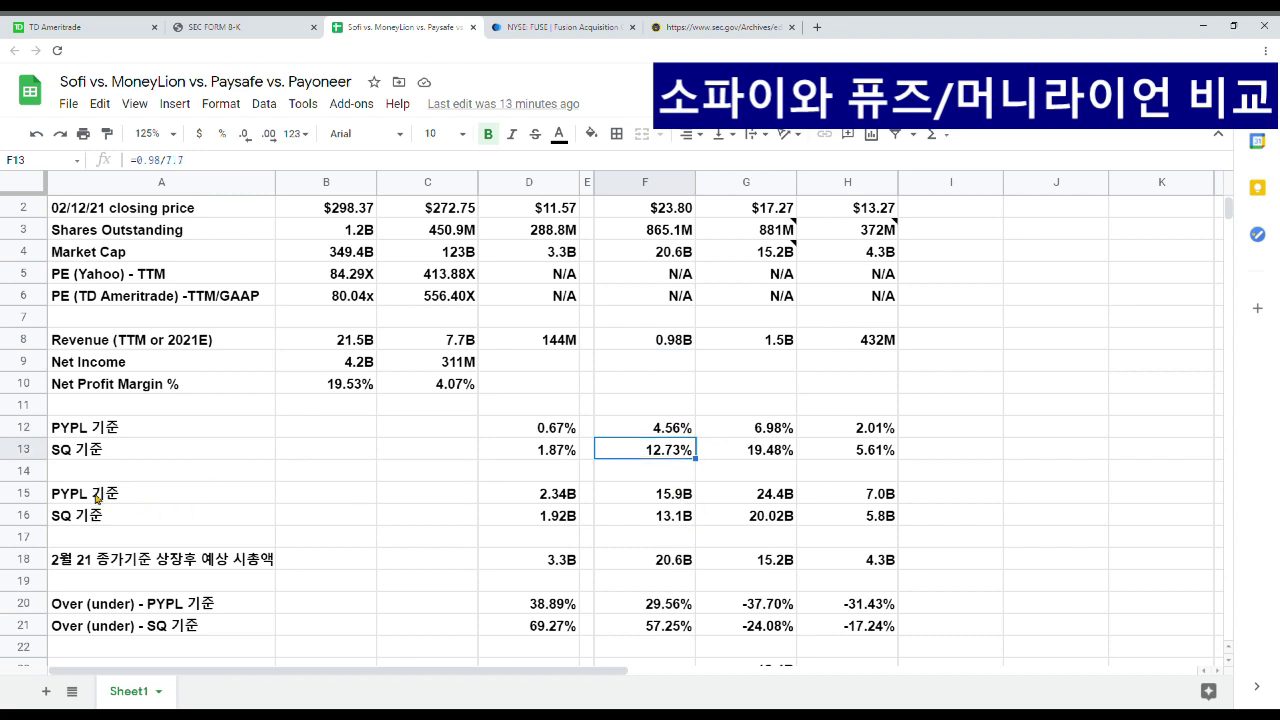
click(668, 502)
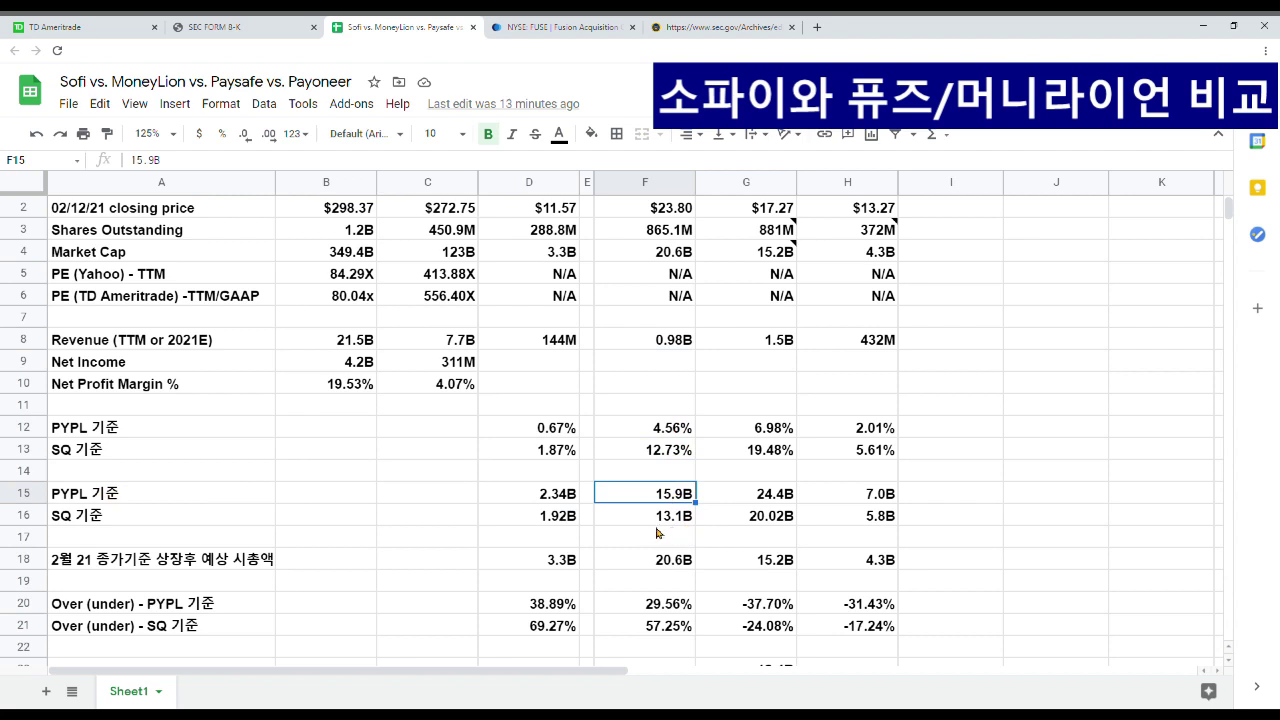
click(666, 521)
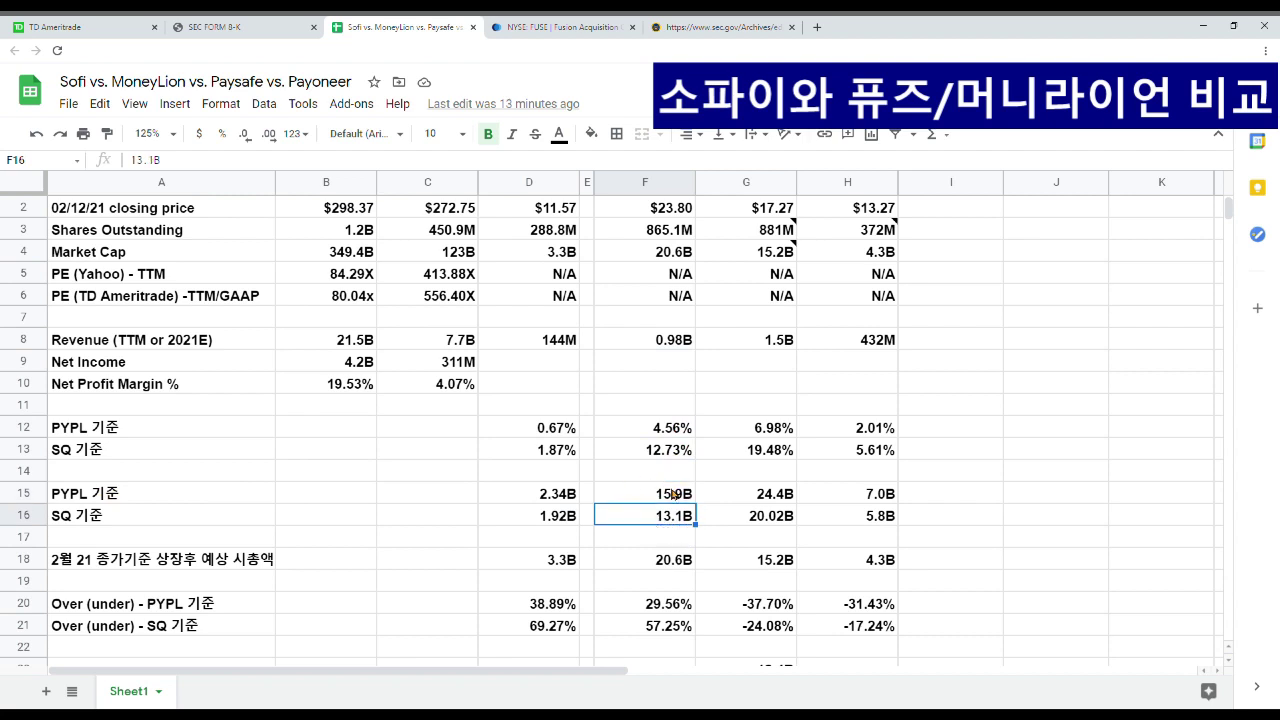
Correct the date in the A18 expected market cap label to "2월 12".
scroll(679, 421, up, 1)
scroll(675, 442, down, 1)
double_click(90, 559)
key(BackSpace)
key(BackSpace)
text(12)
key(Return)
Inspect IPOE/Sofi's expected market cap in row 18 and its over/under figures in F20:F21.
scroll(267, 441, down, 1)
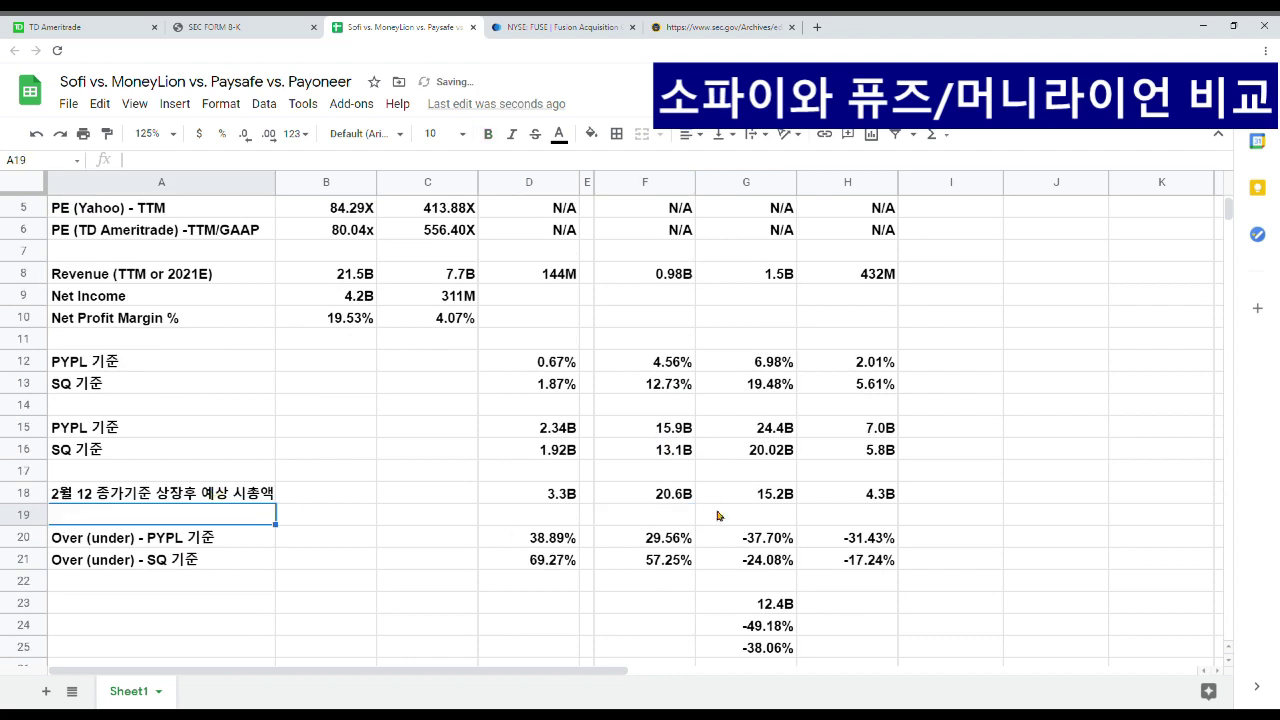
click(686, 502)
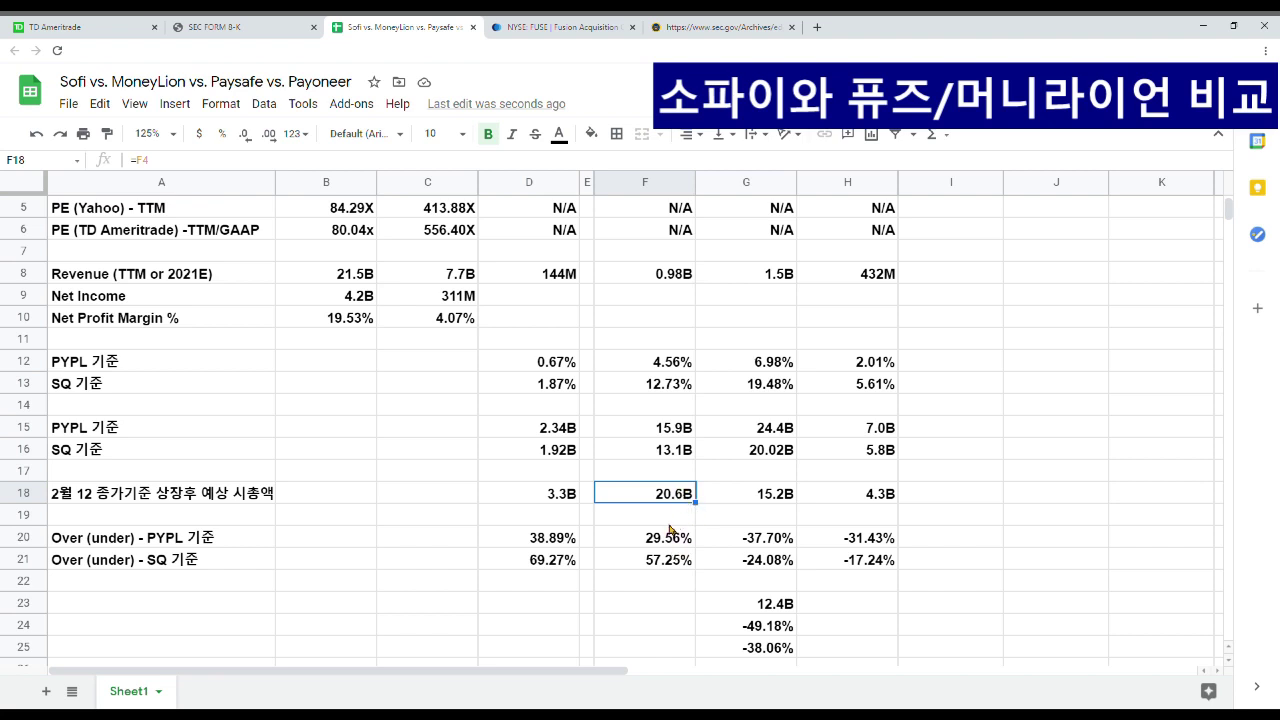
click(672, 546)
click(672, 568)
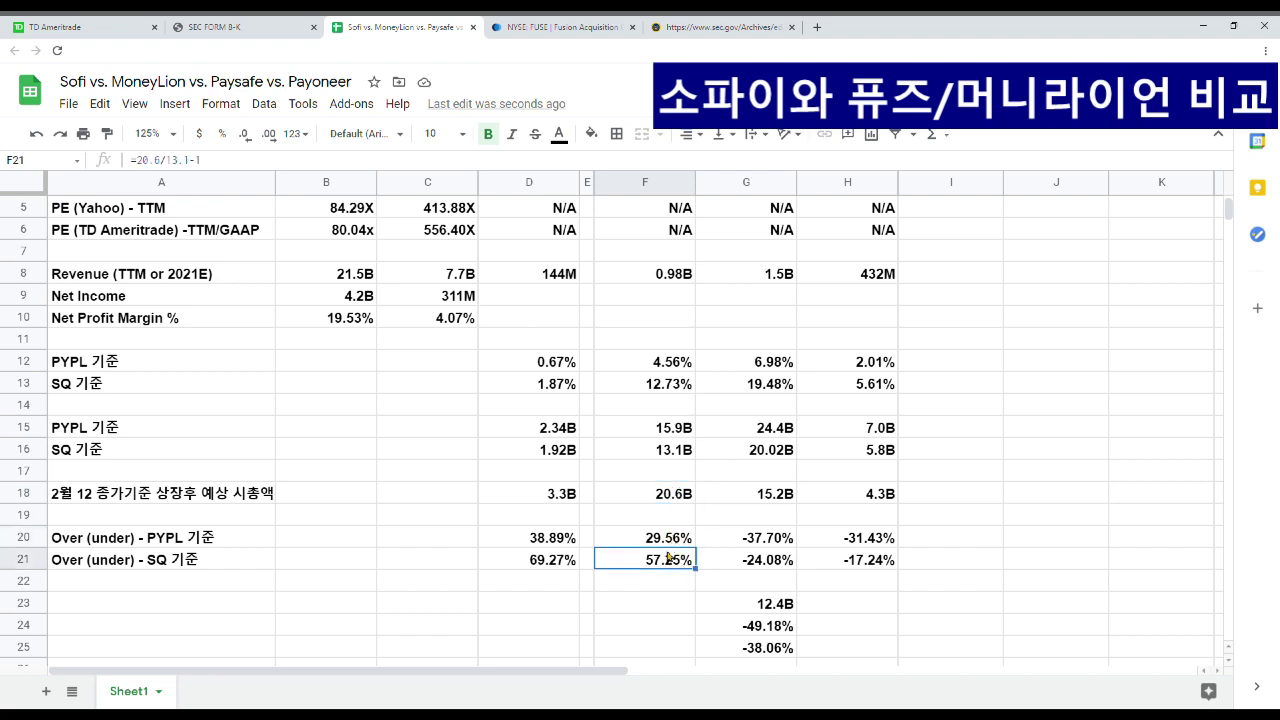
drag(672, 543, 690, 563)
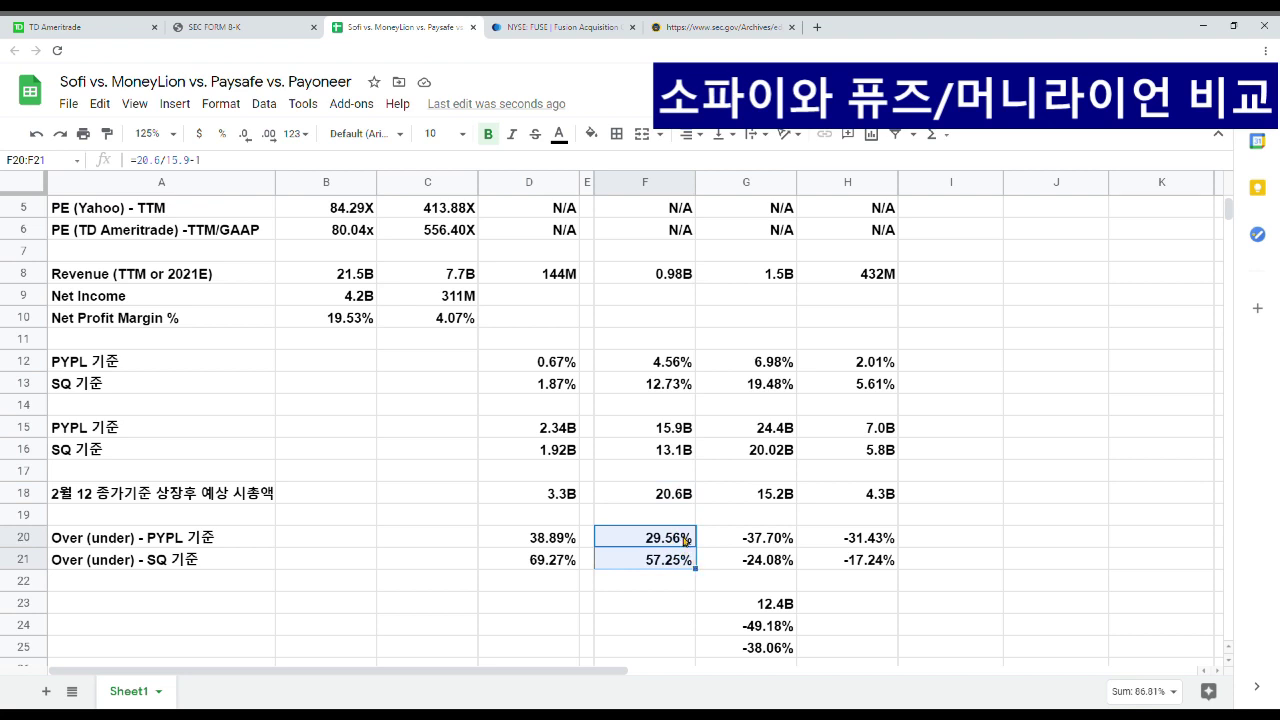
Examine IPOE/Sofi's revenue in F8 against its valuation and over/under rows further down the sheet.
scroll(687, 538, up, 2)
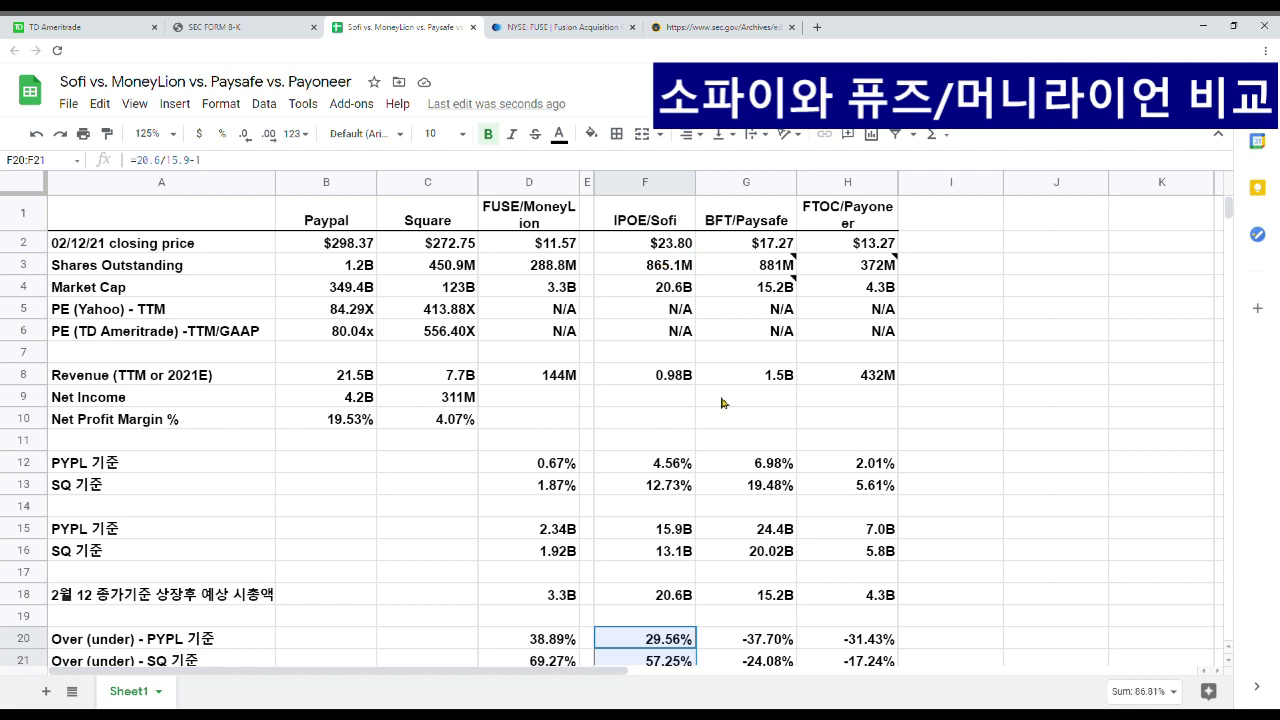
click(670, 374)
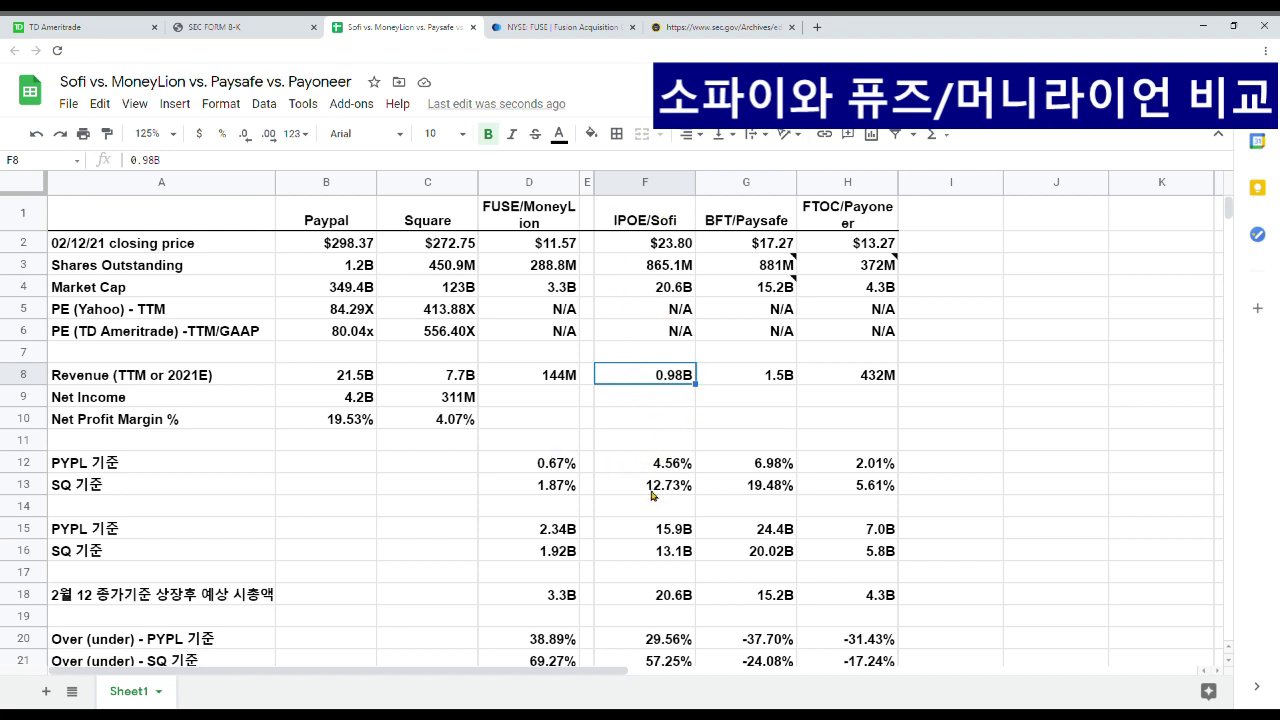
scroll(656, 535, down, 1)
scroll(664, 522, up, 1)
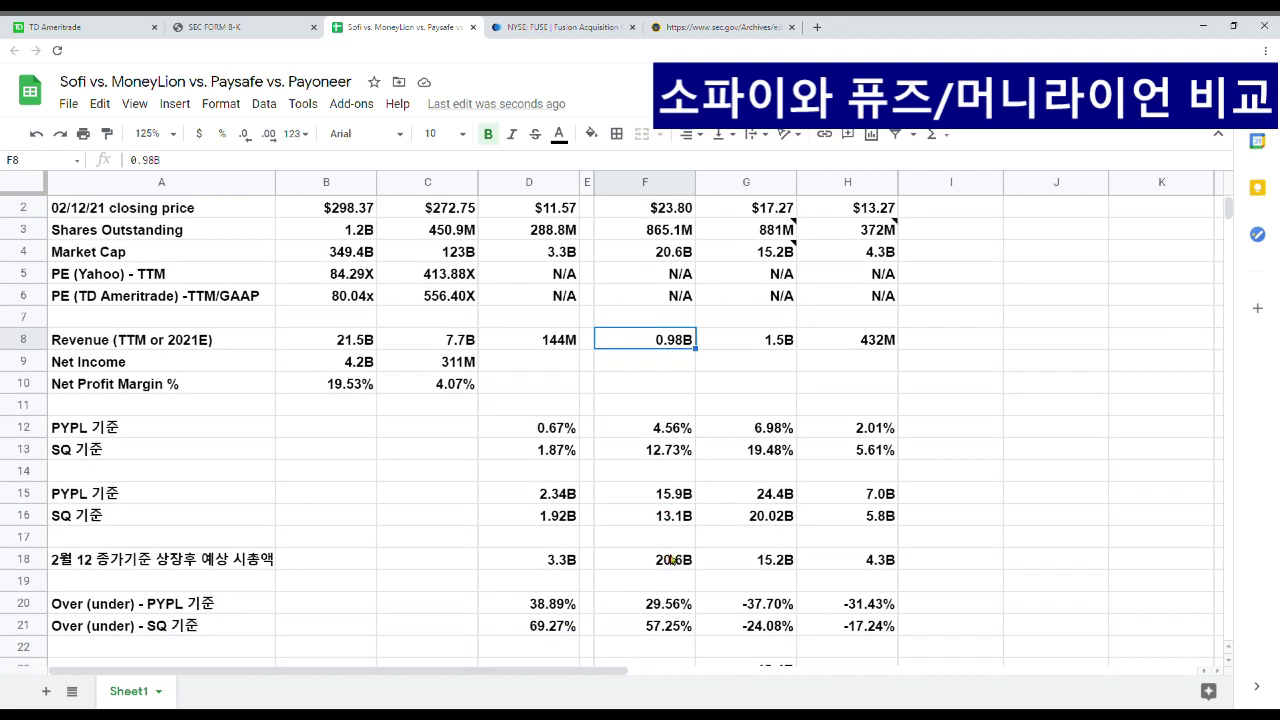
scroll(660, 552, down, 1)
scroll(676, 407, up, 1)
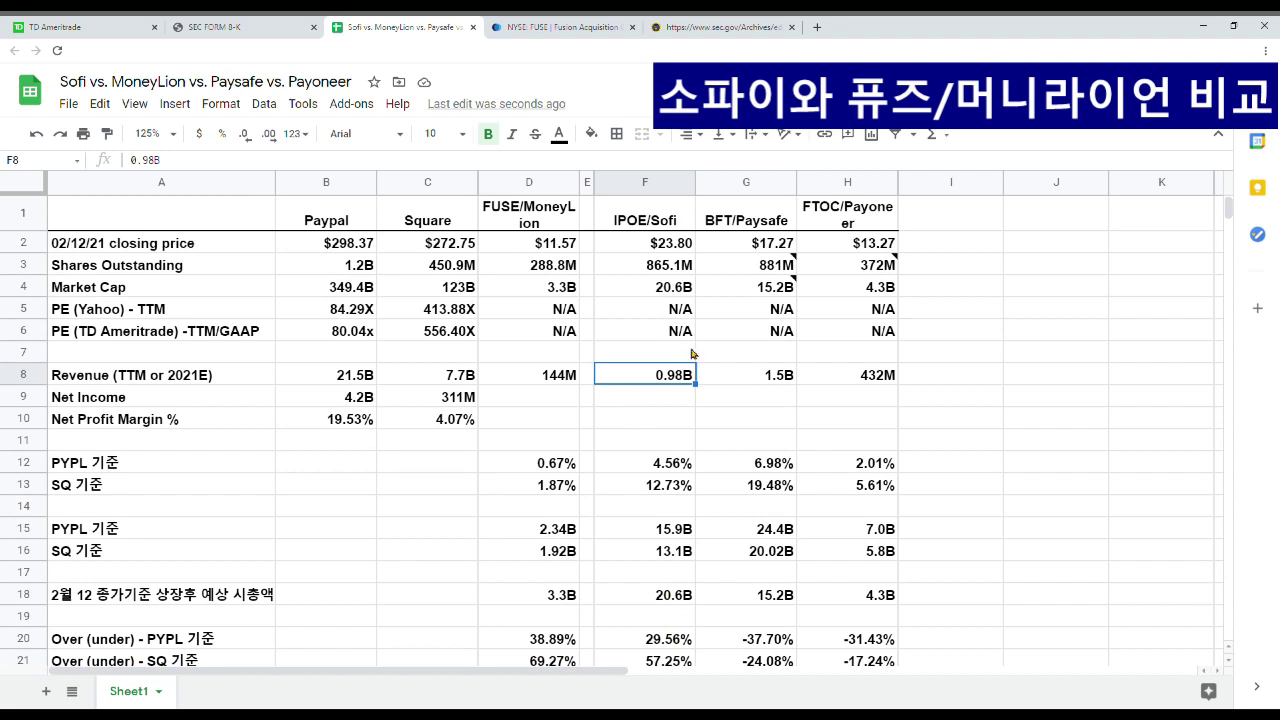
scroll(645, 513, down, 1)
scroll(650, 550, down, 3)
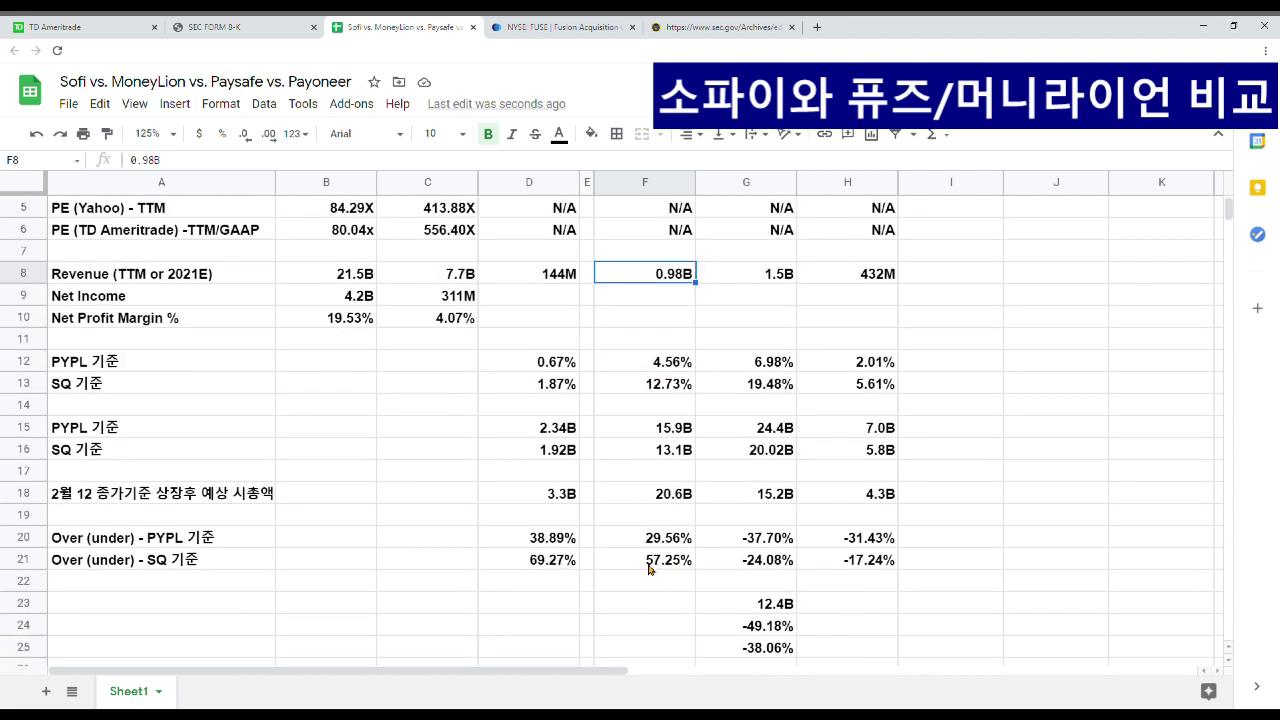
scroll(663, 566, up, 3)
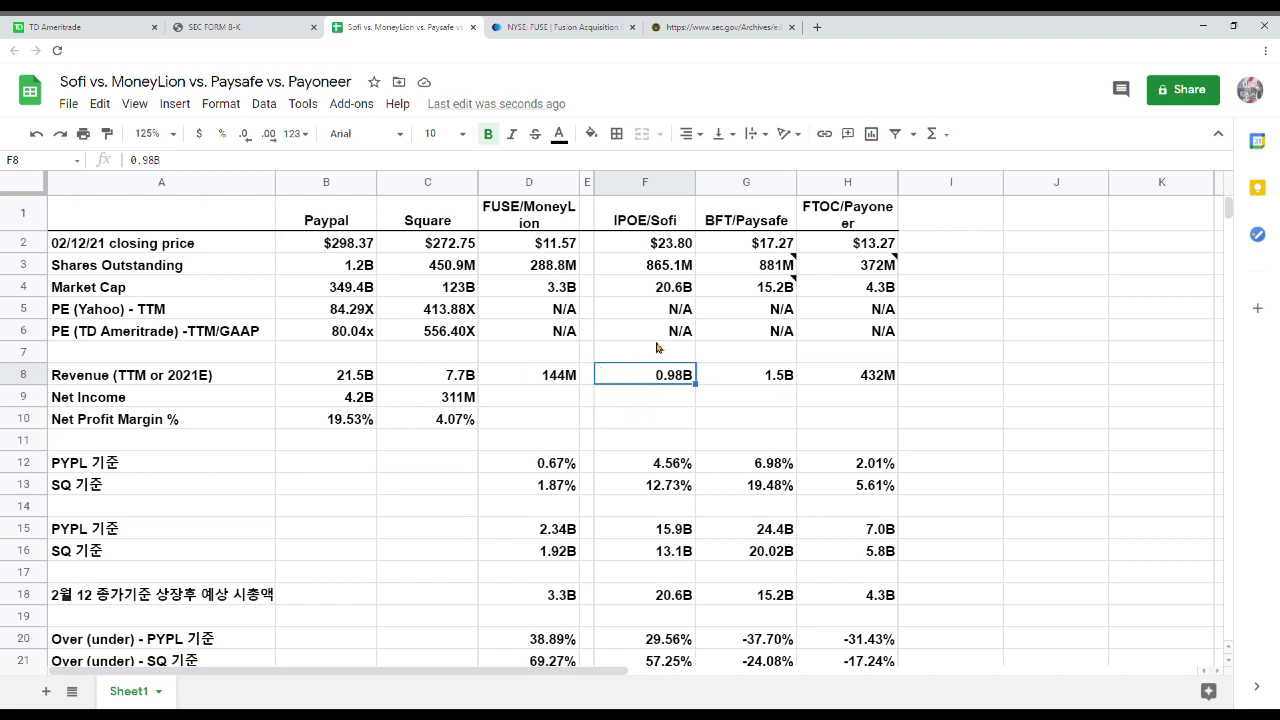
Compare the closing prices of IPOE/Sofi and FUSE/MoneyLion in row 2, checking both companies' valuation and over/under rows.
click(655, 248)
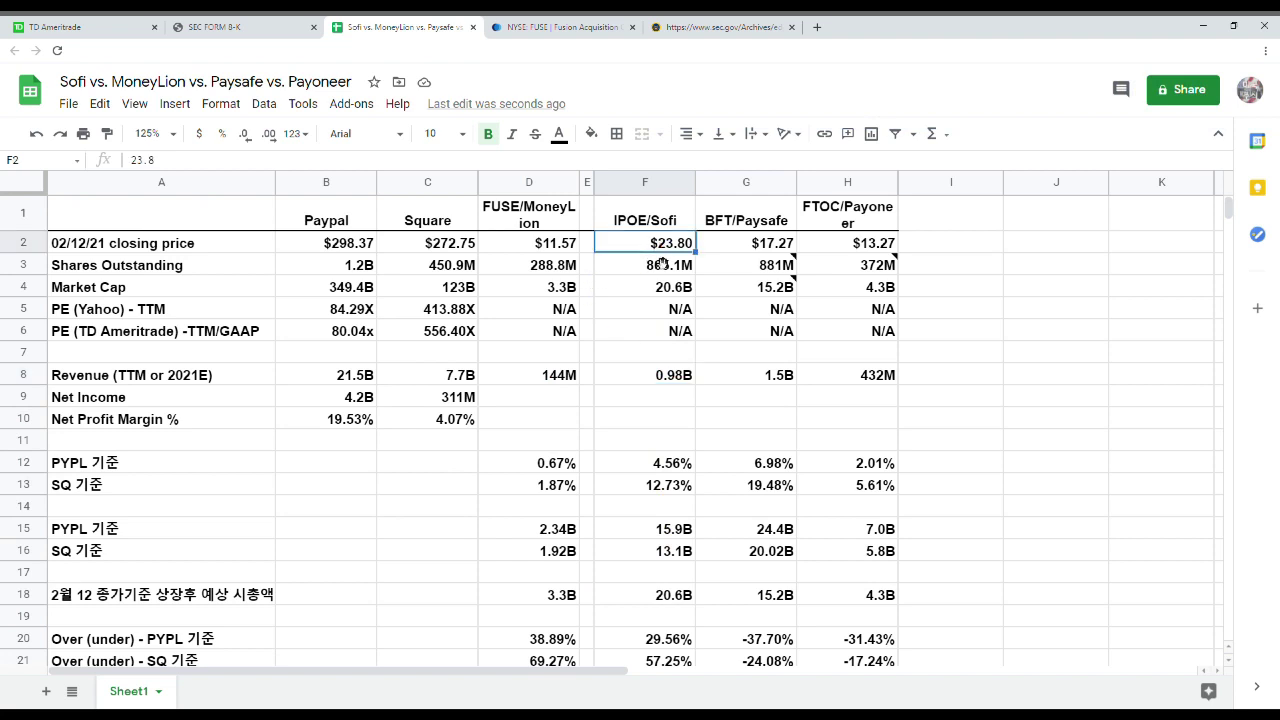
click(530, 250)
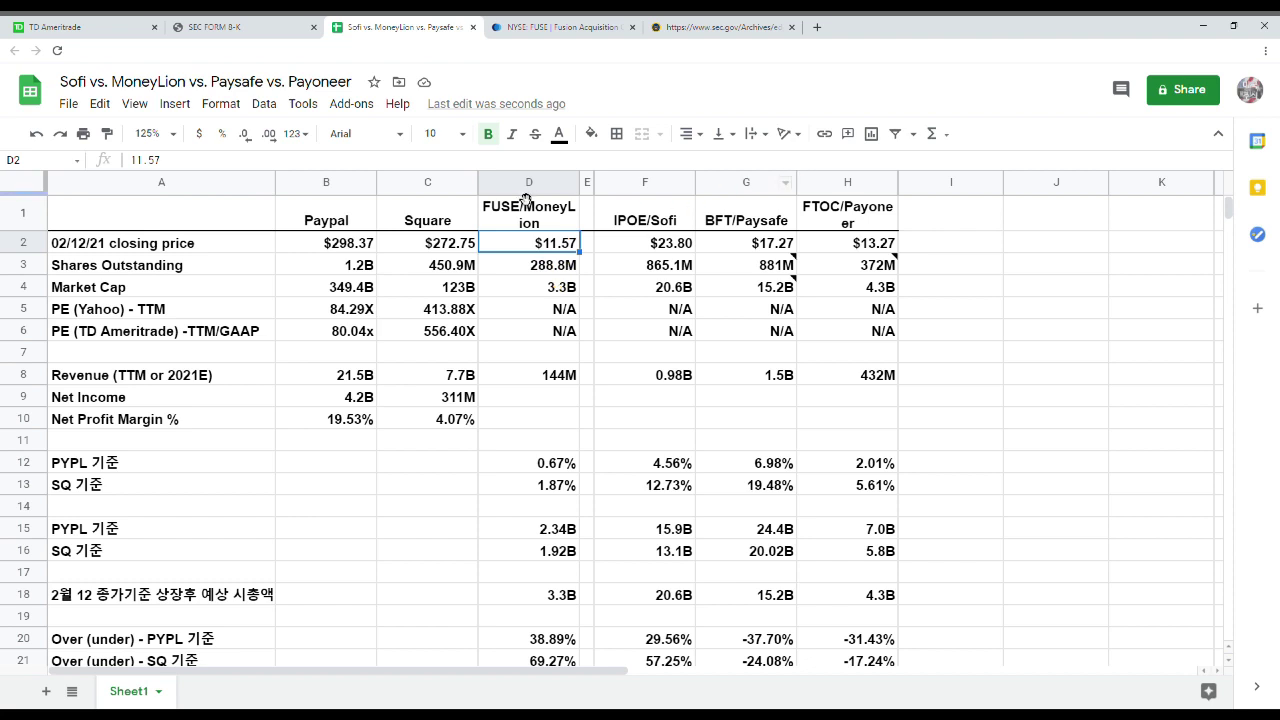
click(606, 250)
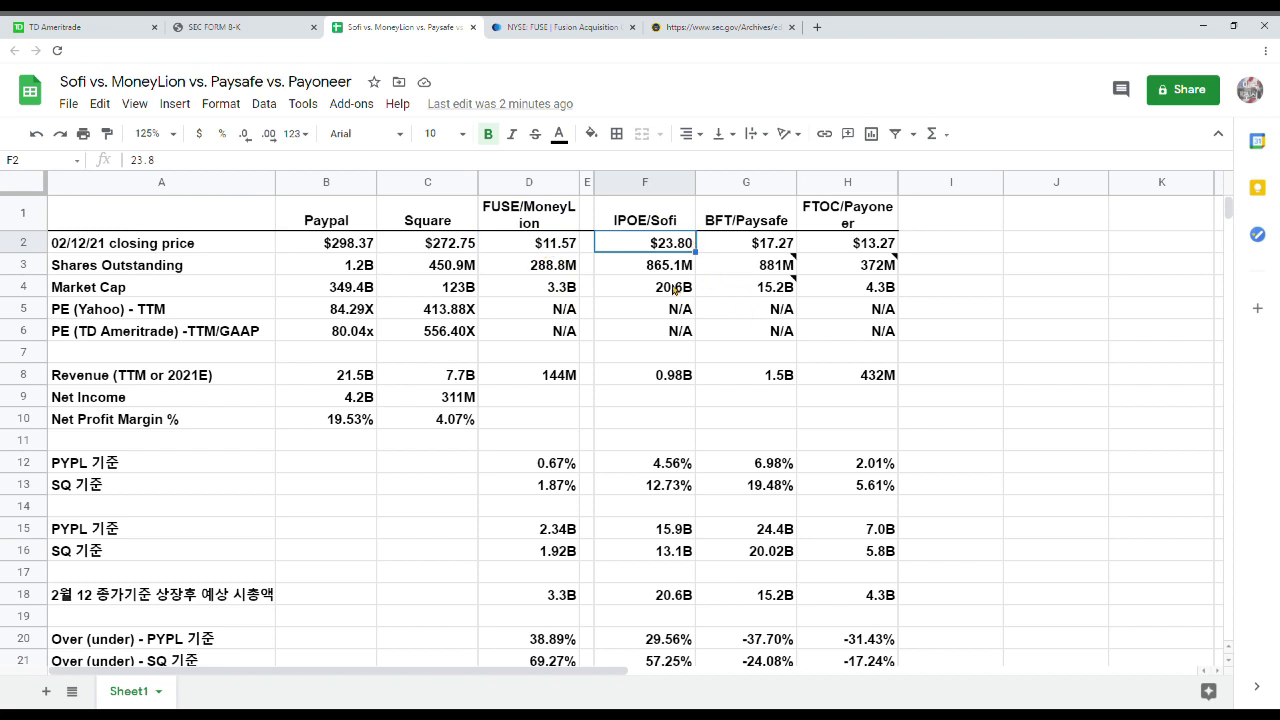
scroll(587, 427, down, 2)
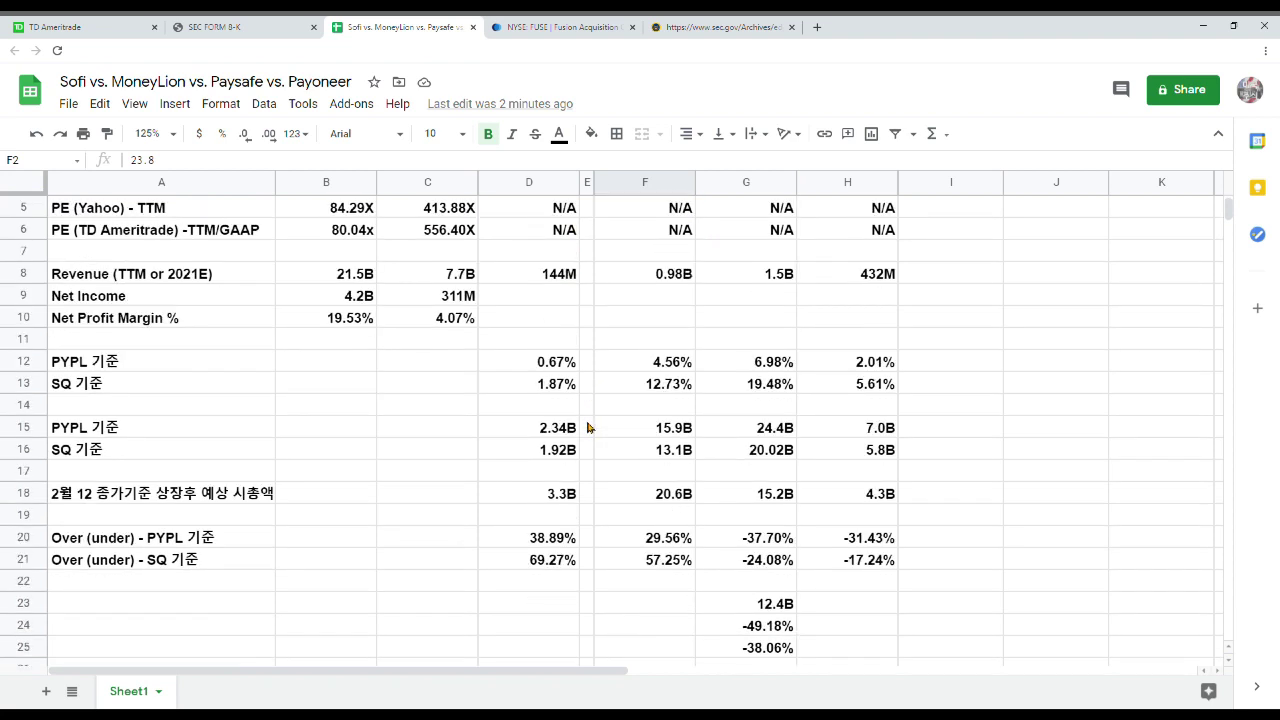
scroll(600, 421, up, 2)
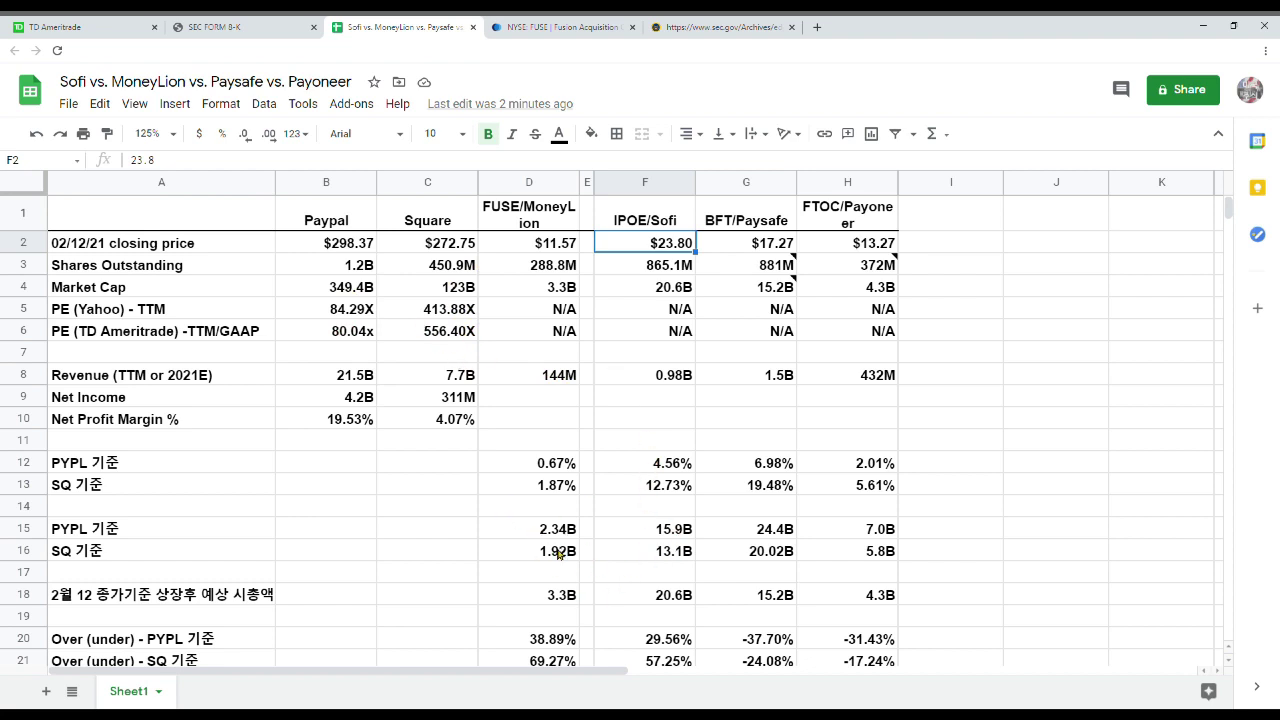
scroll(585, 567, down, 1)
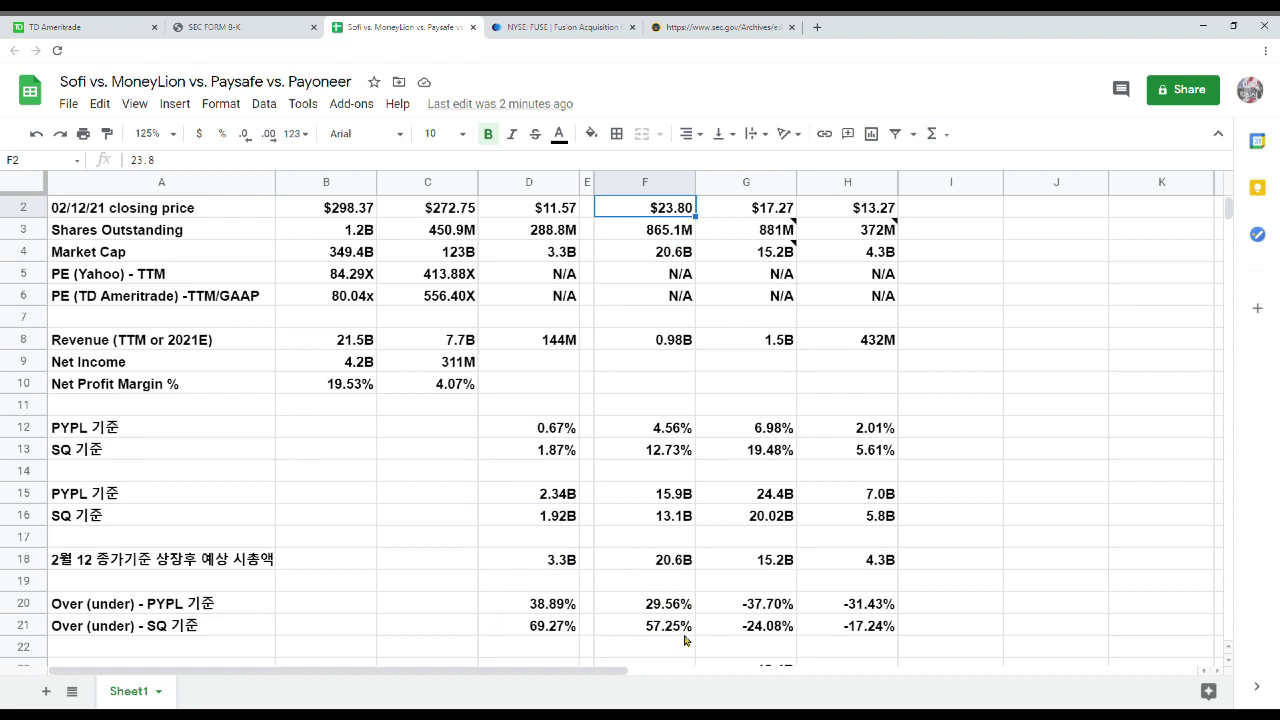
scroll(745, 520, up, 1)
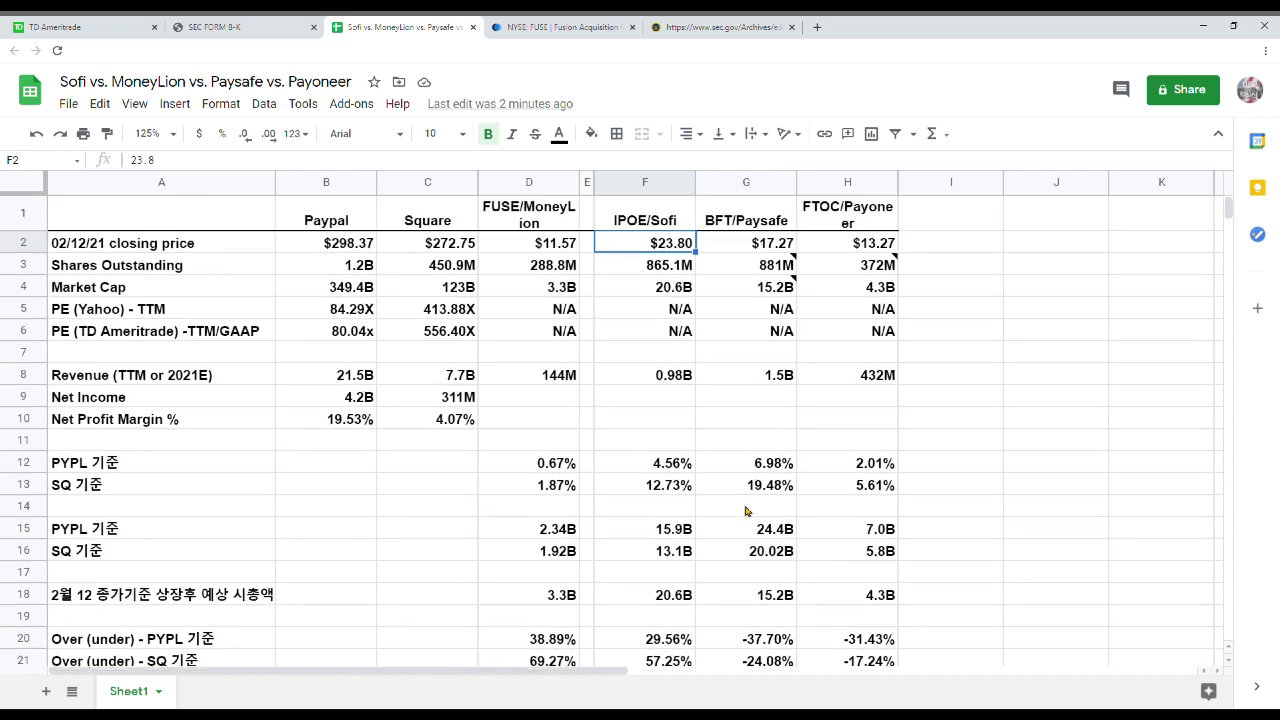
Review BFT/Paysafe's closing price and read the notes on its shares outstanding and market cap cells.
click(773, 245)
scroll(778, 445, down, 3)
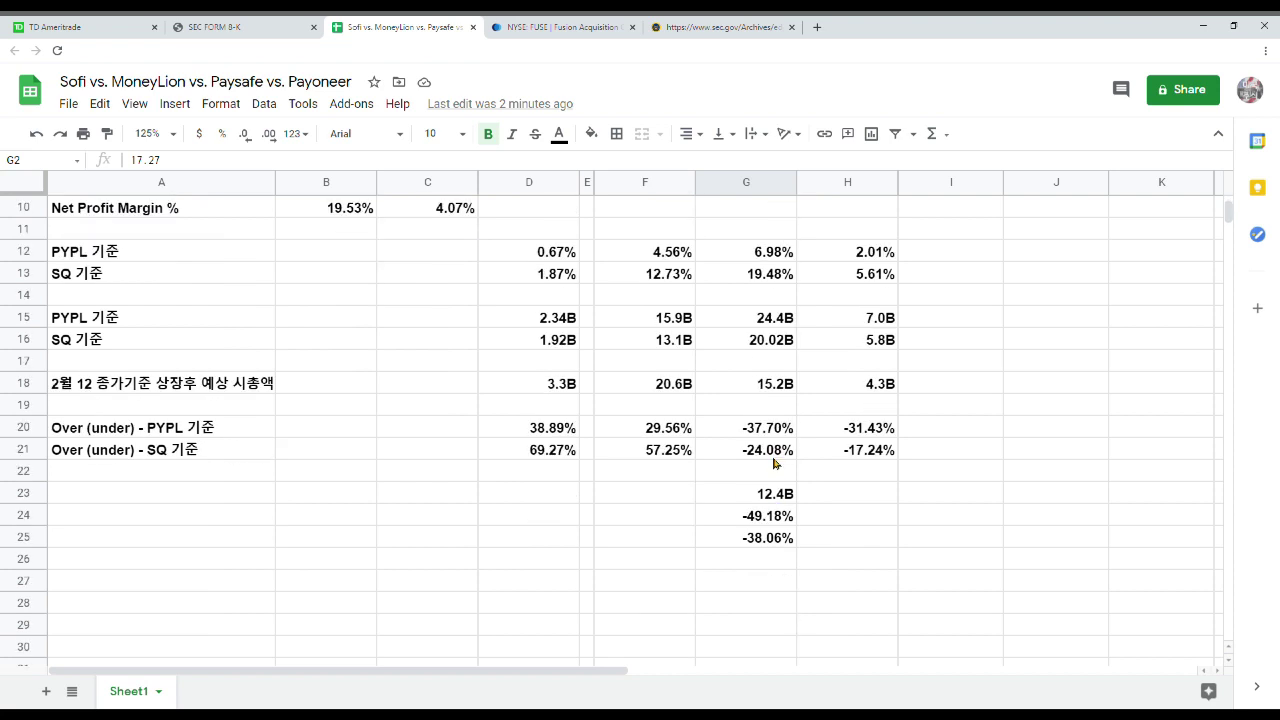
scroll(777, 510, up, 3)
mouse_move(772, 272)
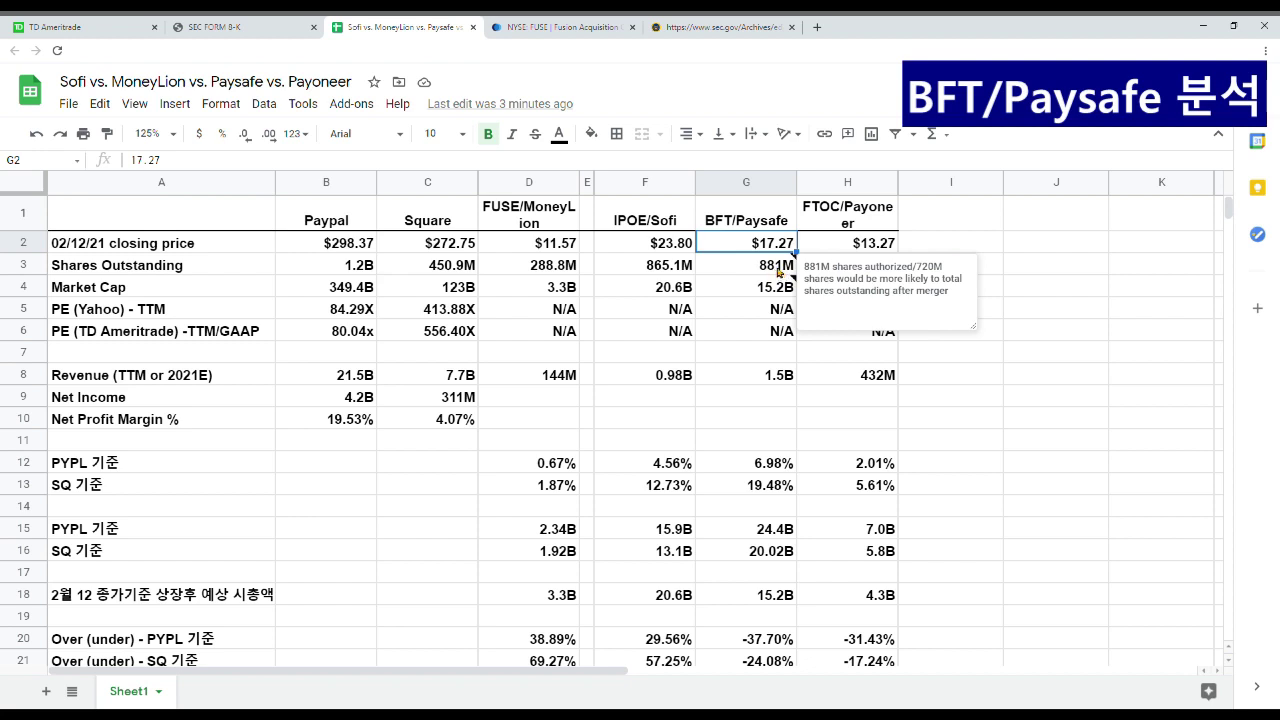
click(756, 291)
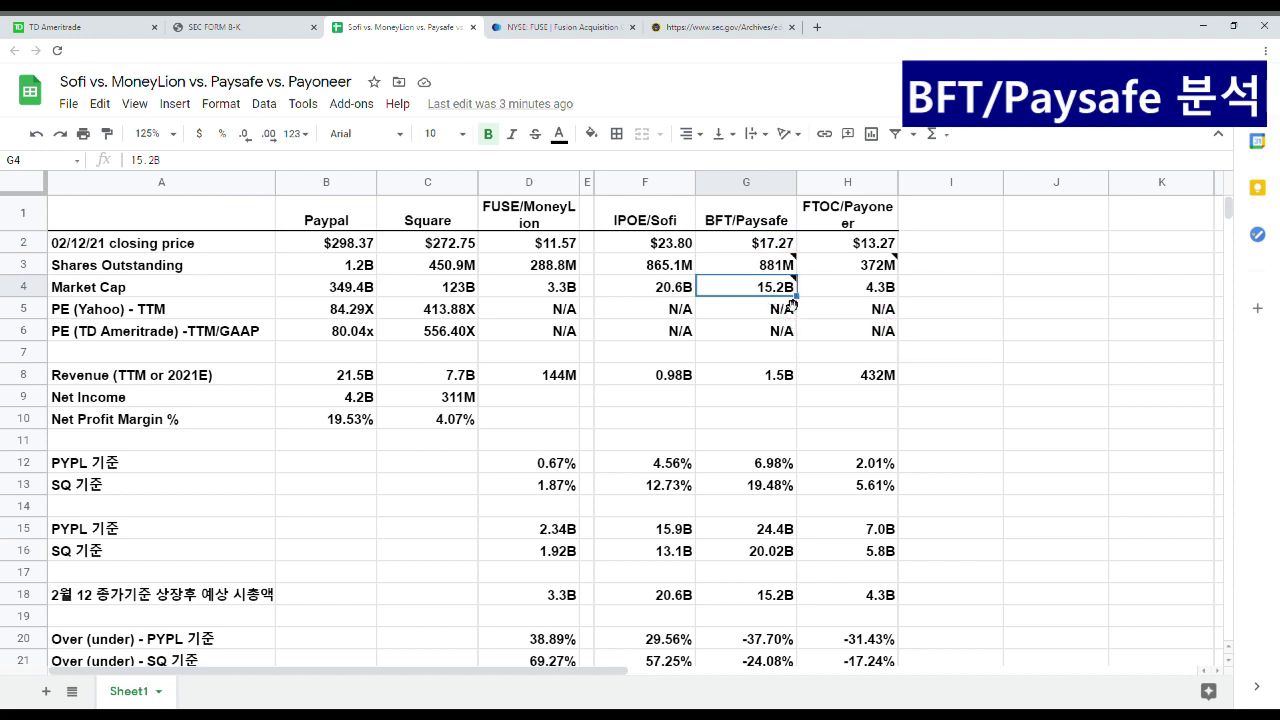
click(774, 266)
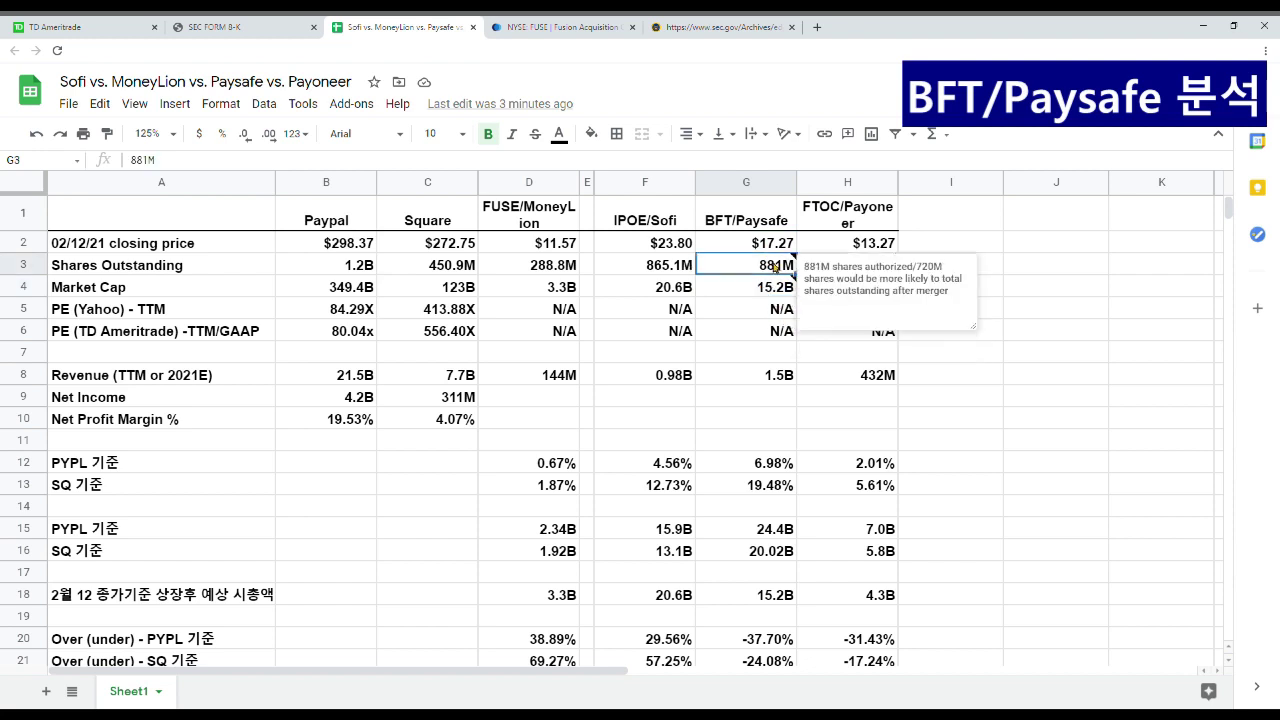
click(773, 296)
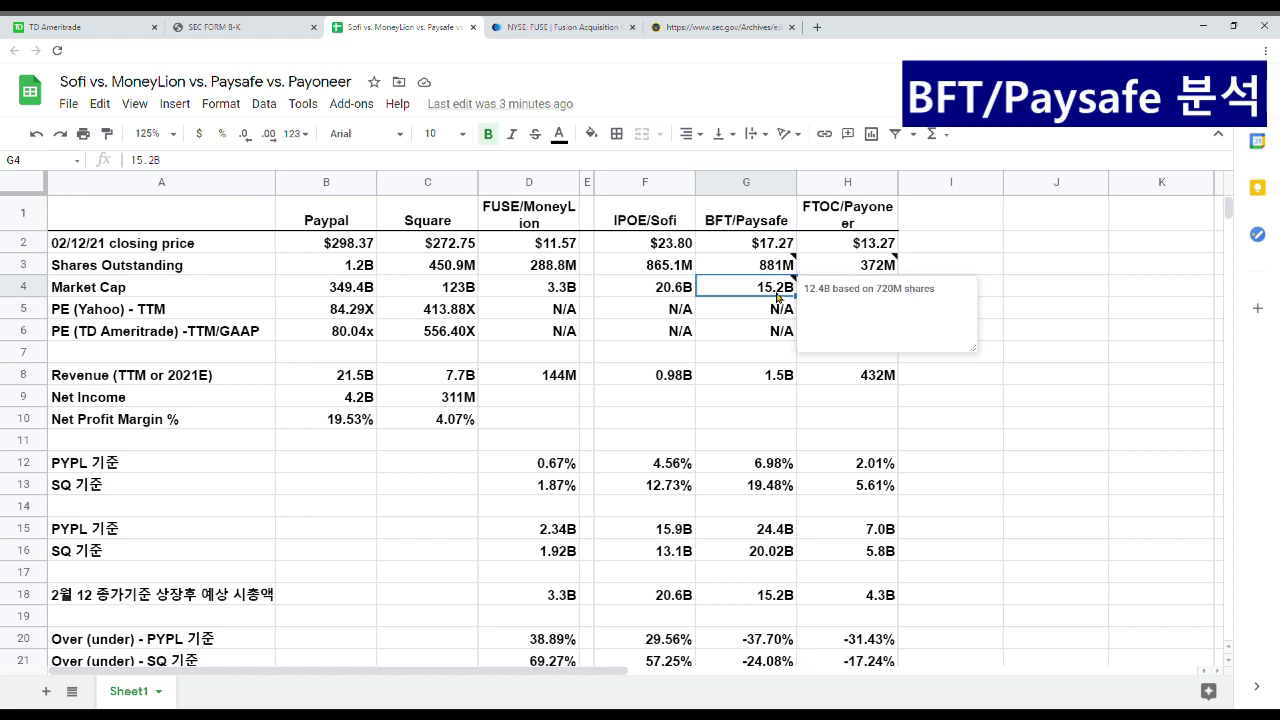
Check BFT/Paysafe's PayPal-based over/under figure in G20 against its shares outstanding in G3.
scroll(769, 430, down, 2)
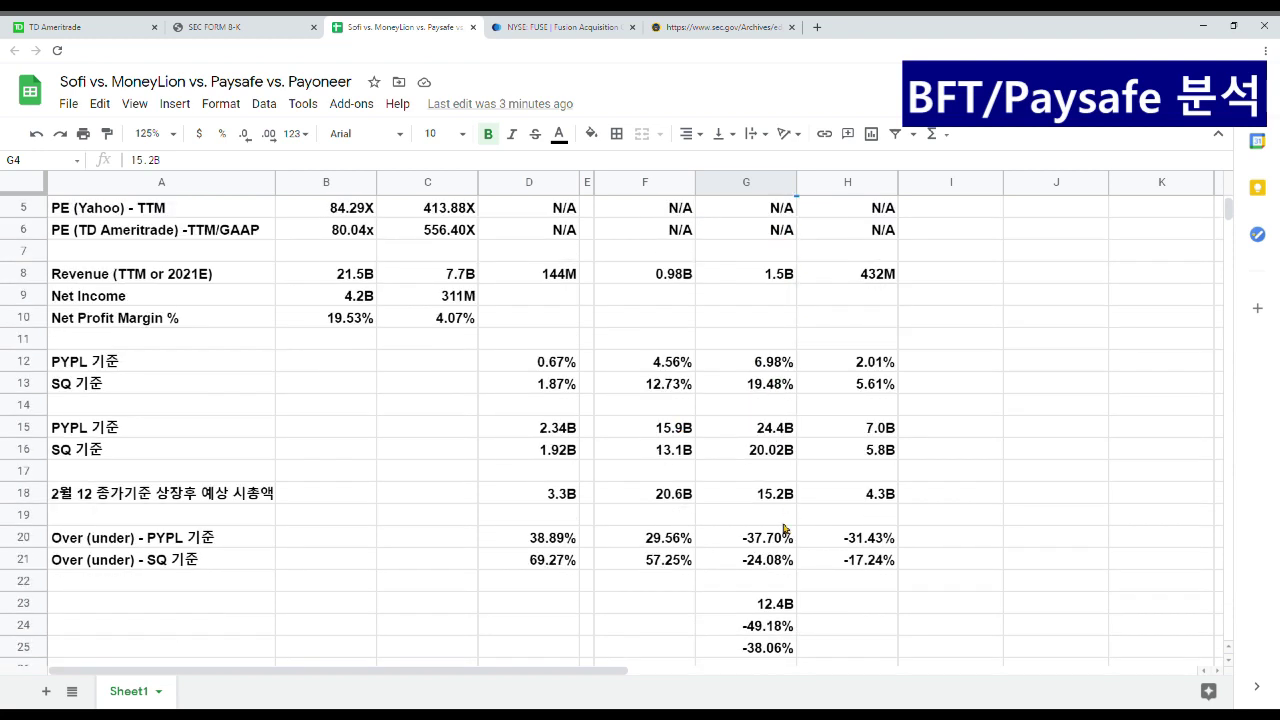
click(763, 541)
scroll(778, 378, up, 2)
click(770, 268)
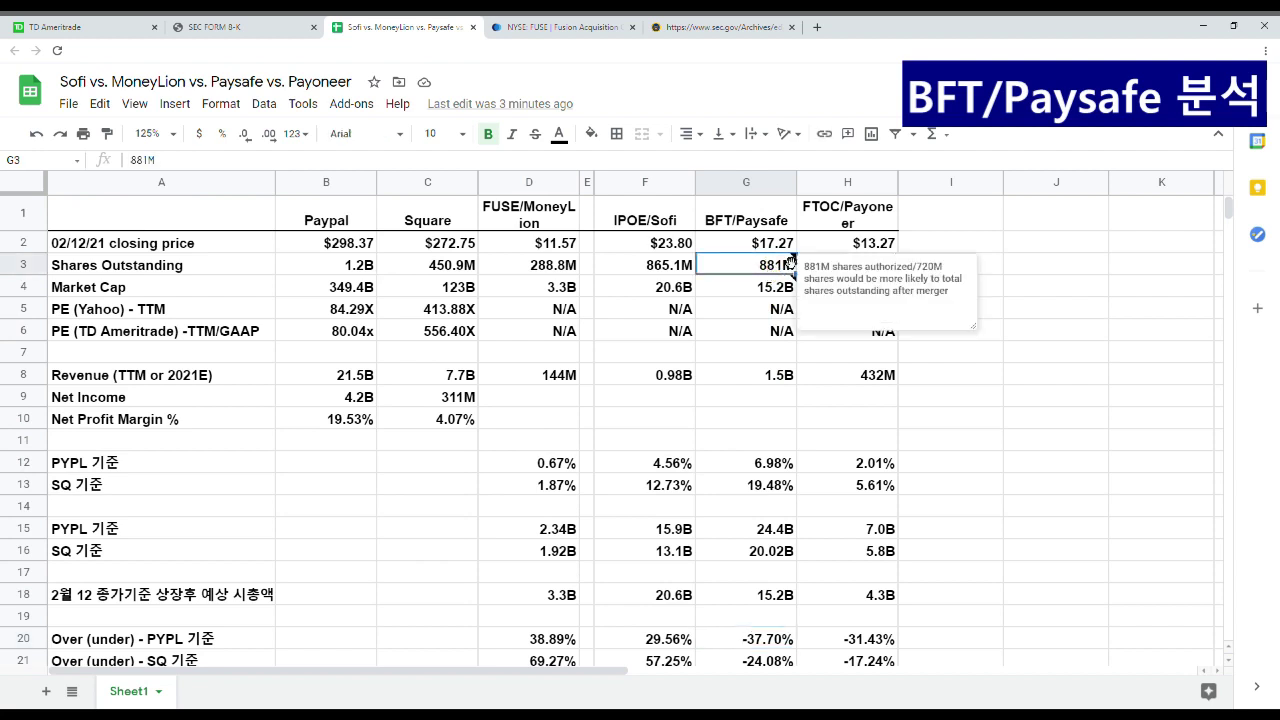
scroll(743, 366, down, 2)
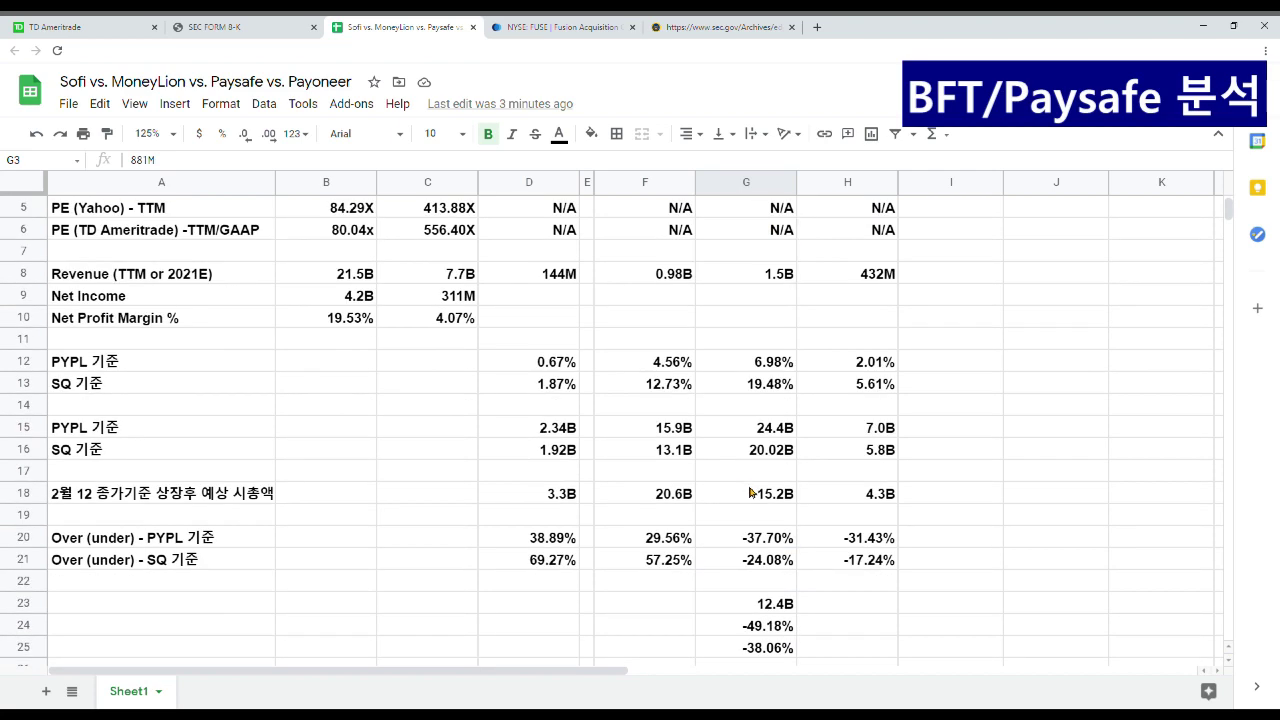
scroll(711, 329, up, 2)
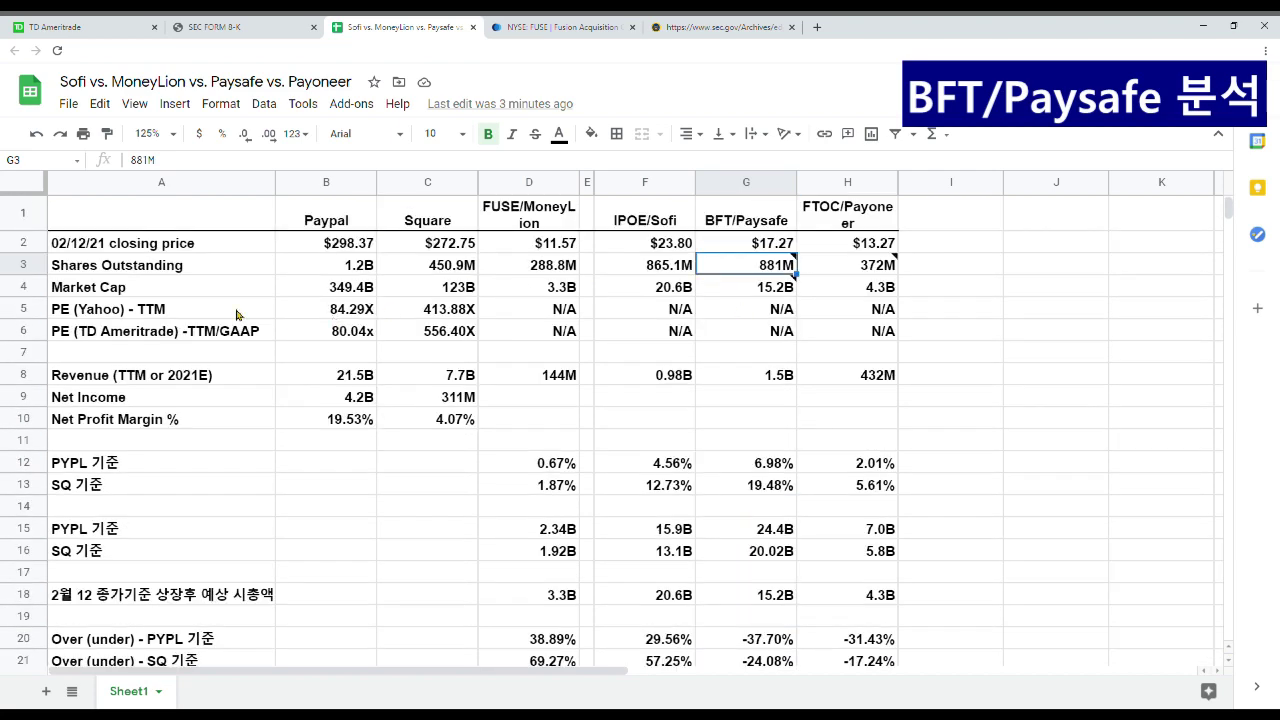
Inspect BFT/Paysafe's over/under figures in G20:G21, including the PayPal-based formula.
scroll(660, 485, down, 2)
drag(769, 568, 765, 545)
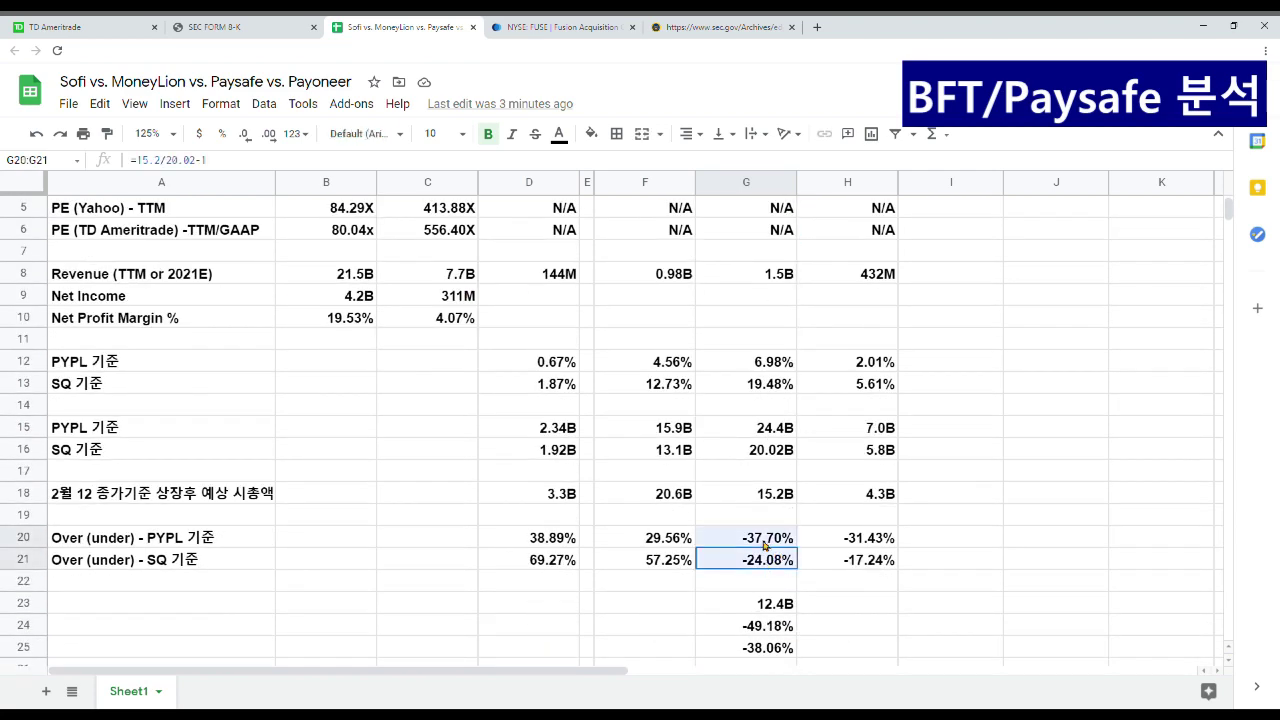
click(782, 540)
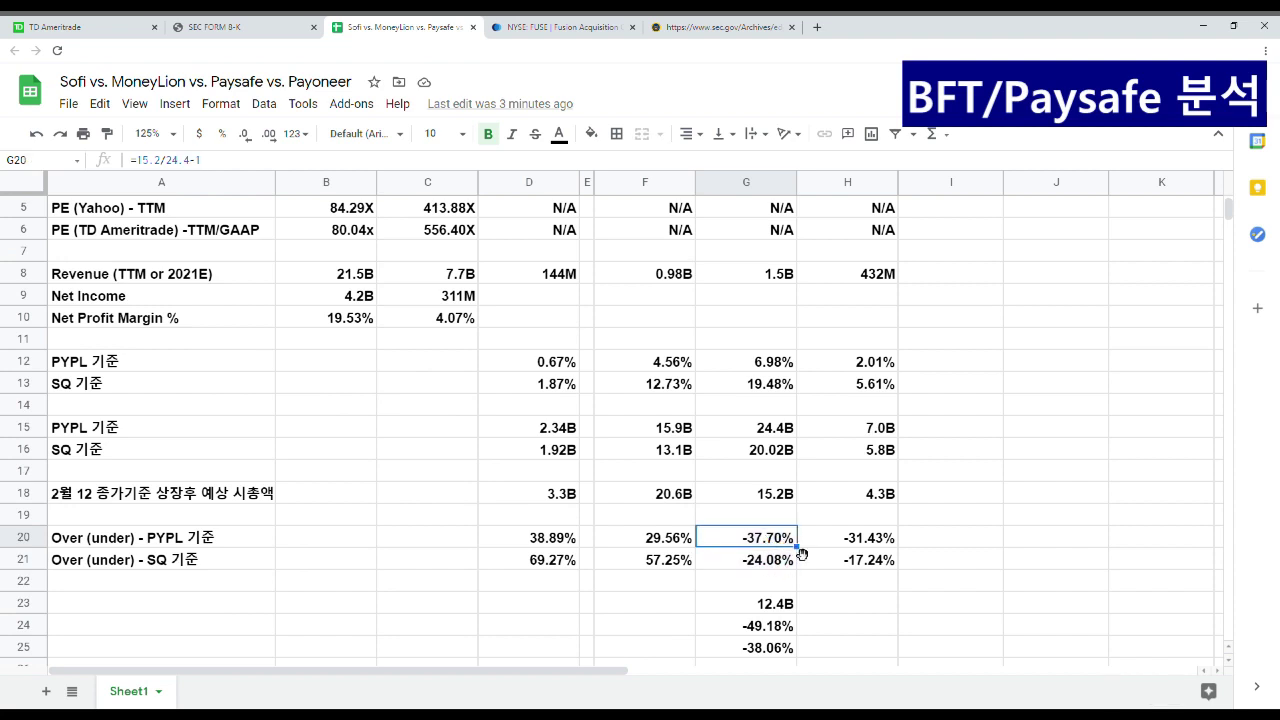
scroll(785, 420, up, 2)
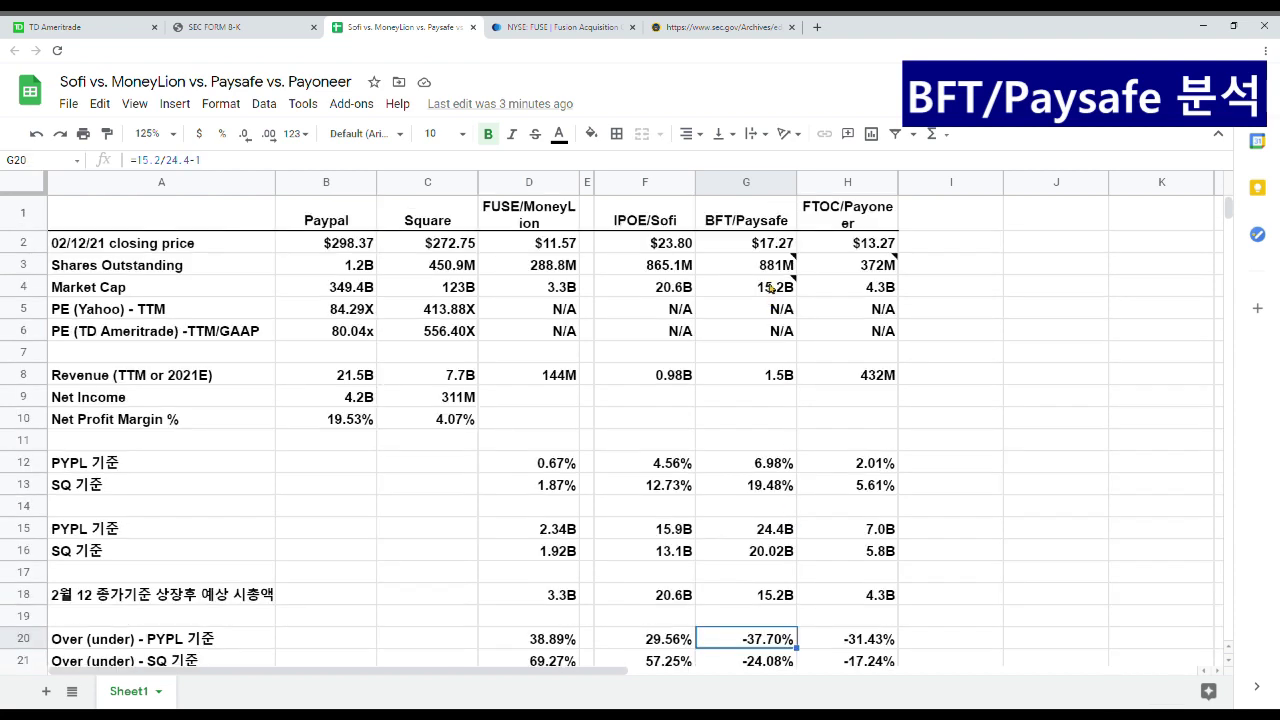
Compare BFT/Paysafe with Square, examining the PayPal and Square PE ratios in B5:C6 and Paysafe's shares note.
click(436, 226)
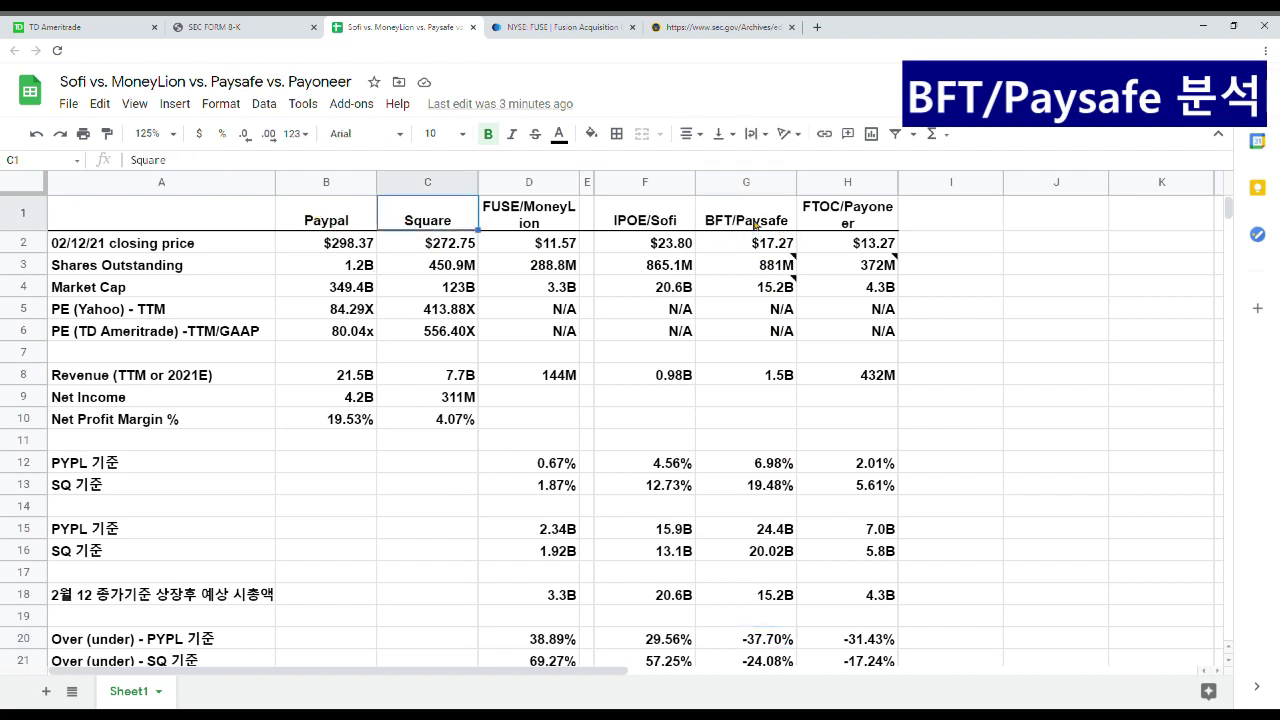
click(757, 226)
click(420, 216)
drag(340, 332, 455, 310)
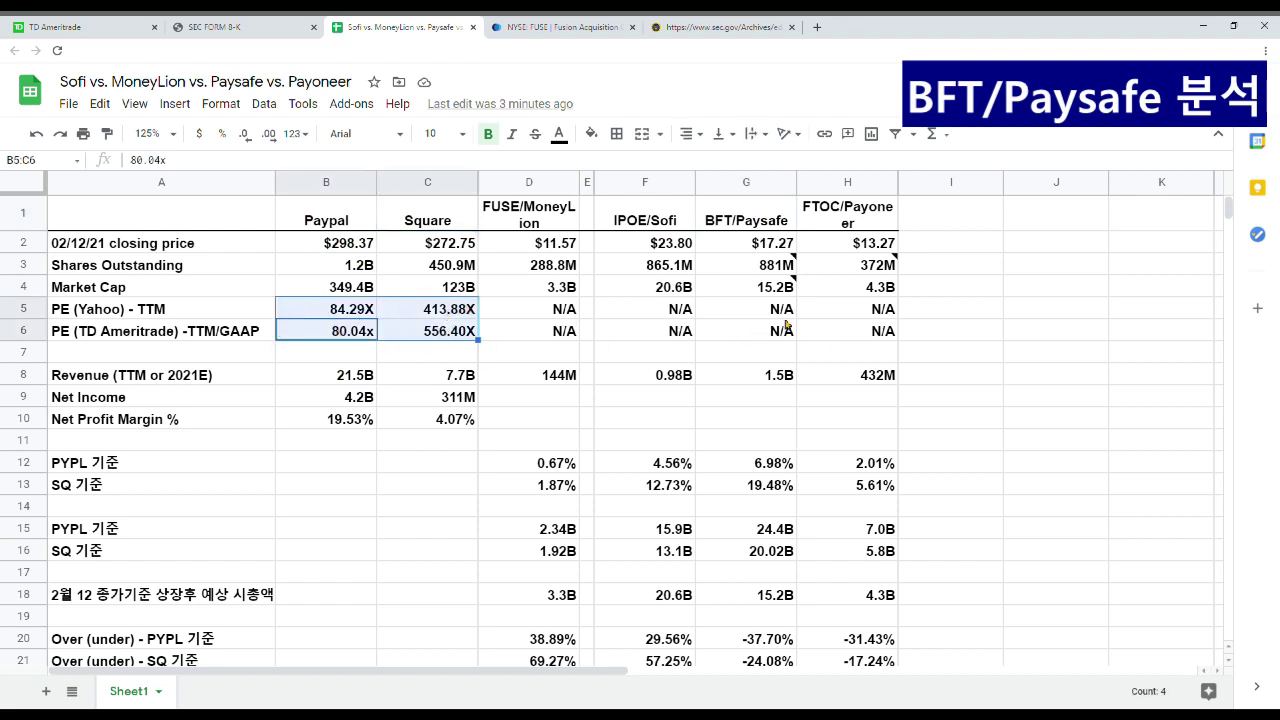
mouse_move(768, 289)
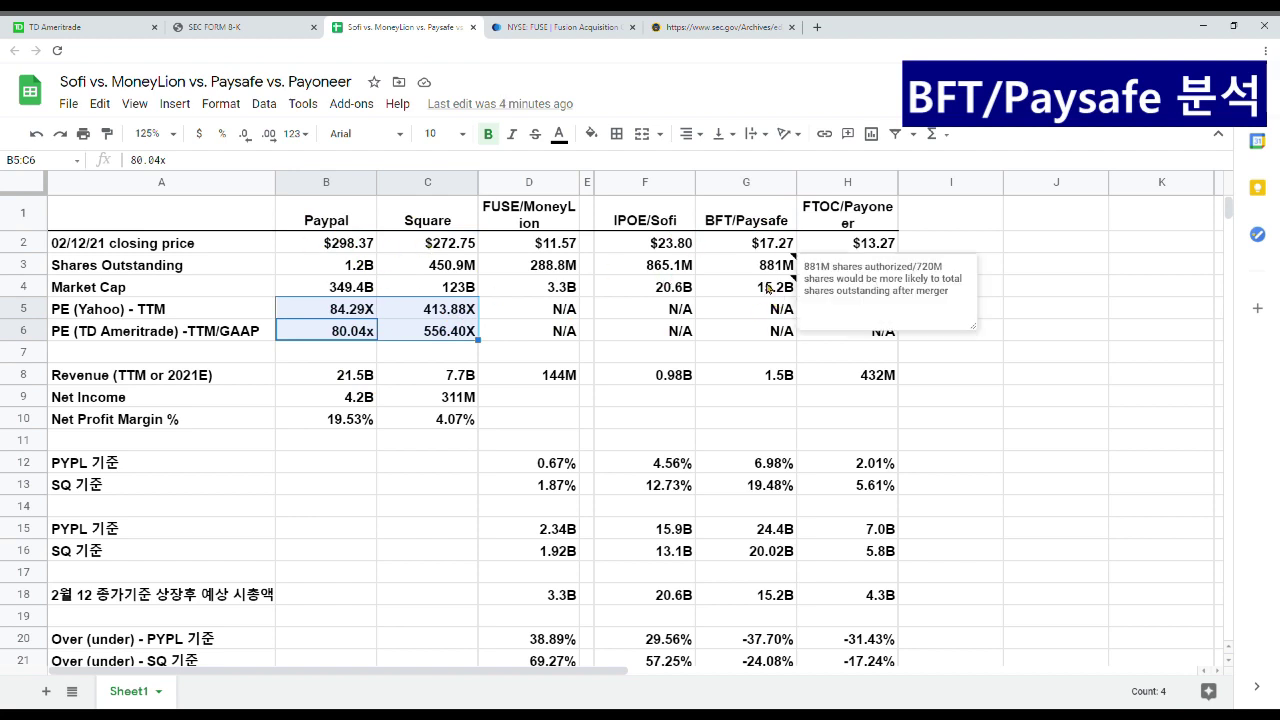
Check BFT/Paysafe's over/under figures in G20:G21 against the note on its shares outstanding in G3.
click(762, 212)
scroll(747, 446, down, 2)
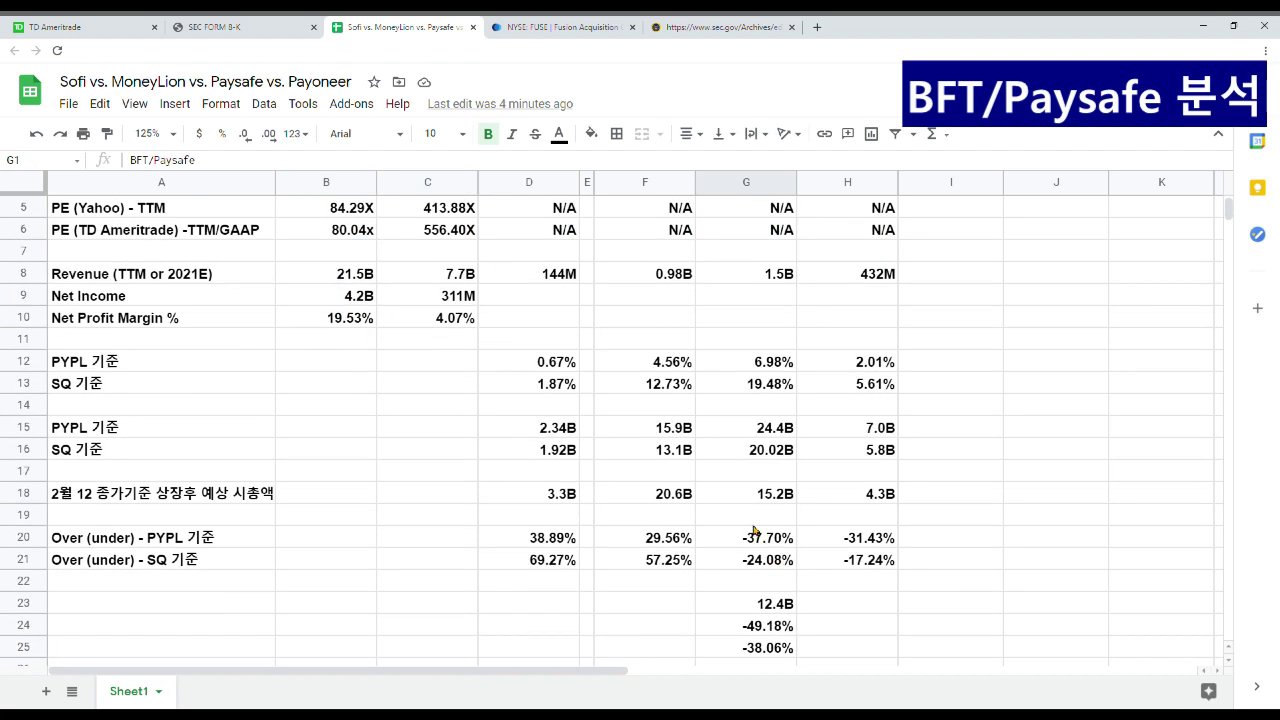
drag(755, 531, 757, 556)
scroll(757, 540, up, 2)
click(783, 267)
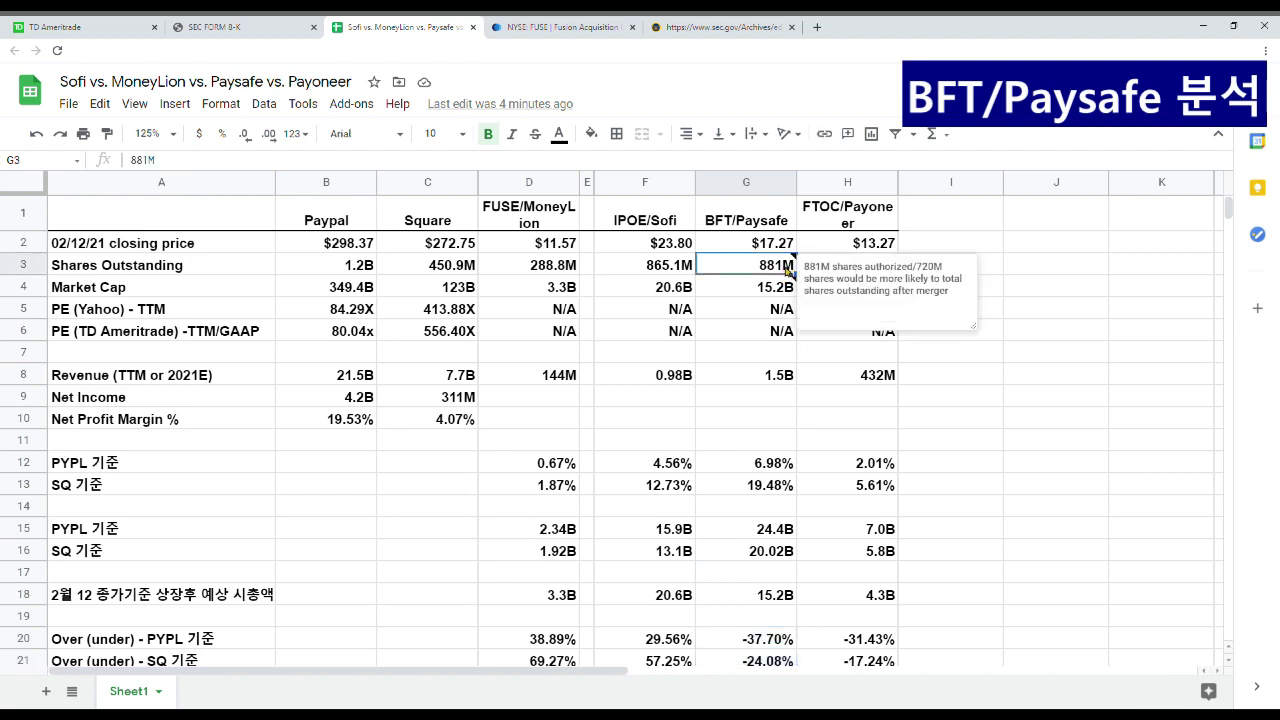
Inspect the alternative BFT/Paysafe over/under formulas in G24:G25, below the 12.4B market cap.
scroll(773, 340, down, 3)
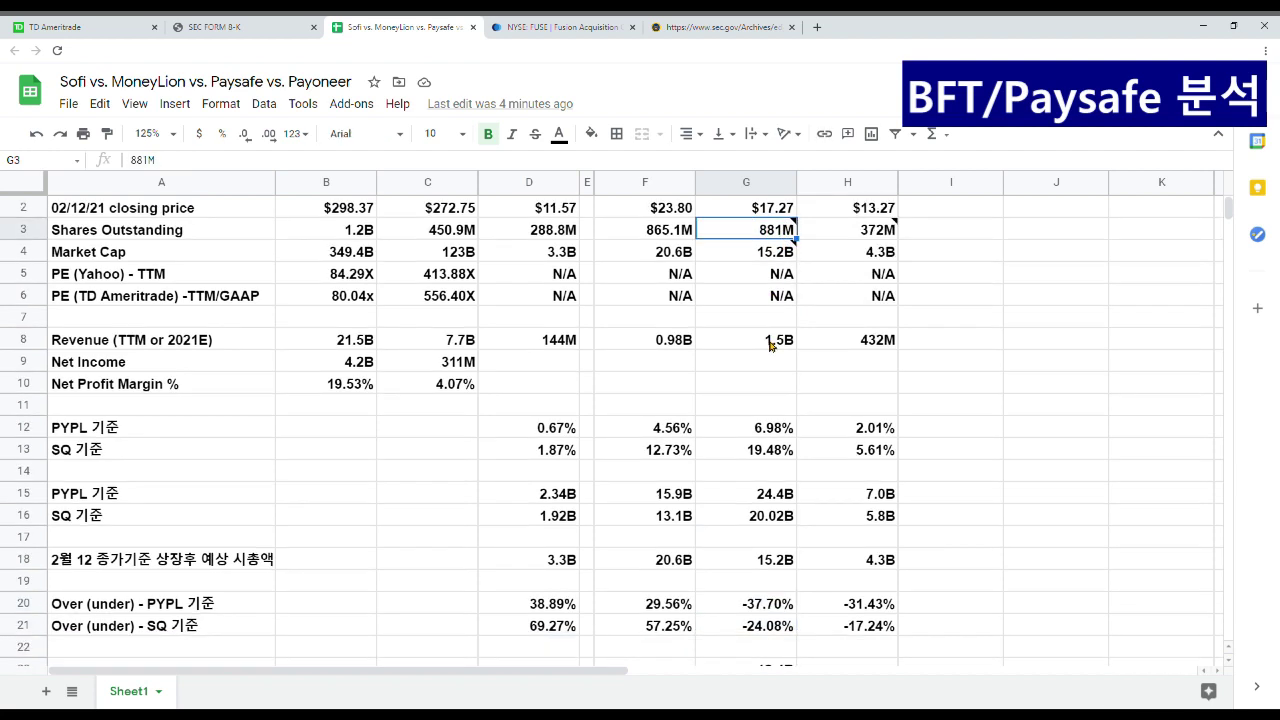
click(770, 607)
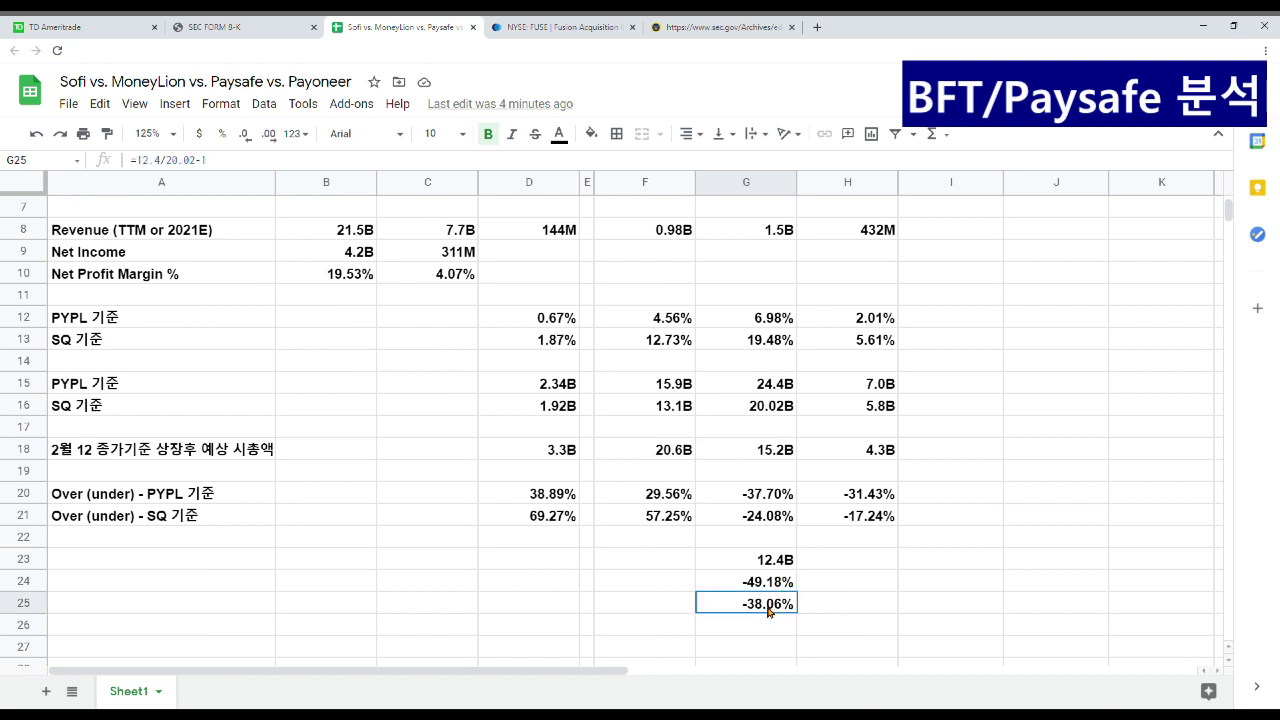
key(Up)
click(789, 610)
scroll(810, 609, up, 3)
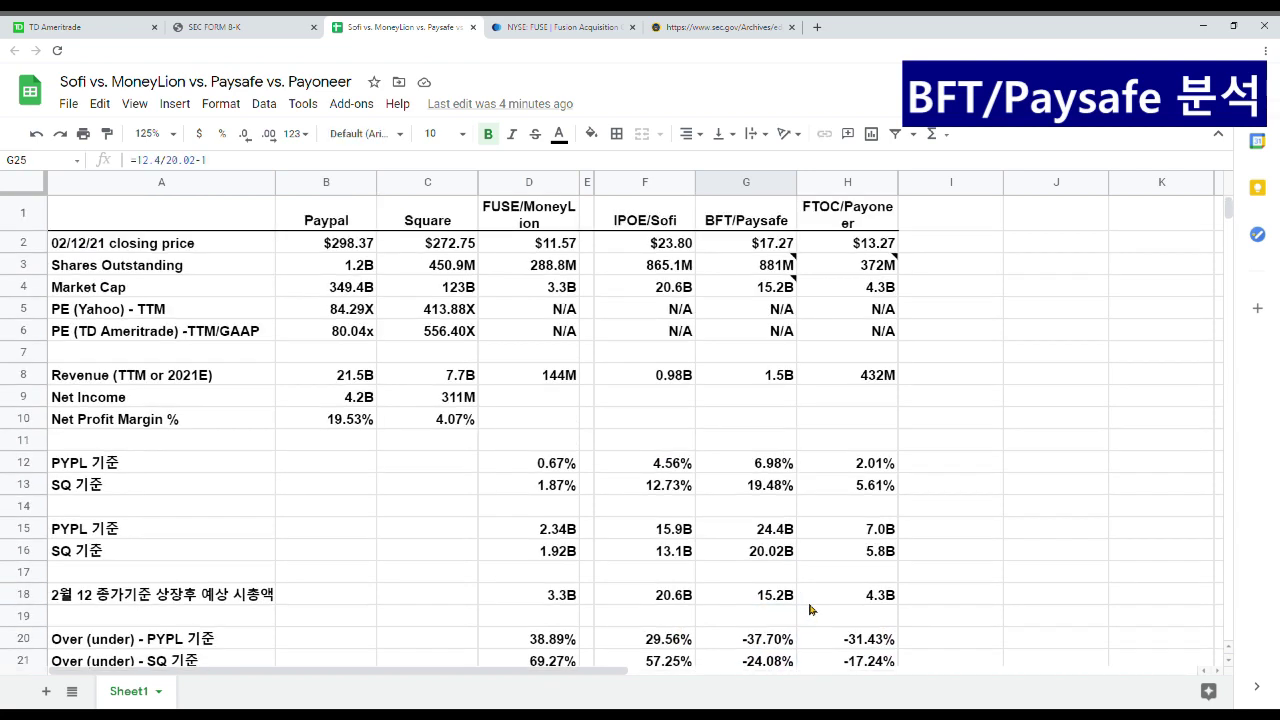
Compare FTOC/Payoneer with BFT/Paysafe by their column headings and 02/12/21 closing prices in G1:H2.
click(866, 220)
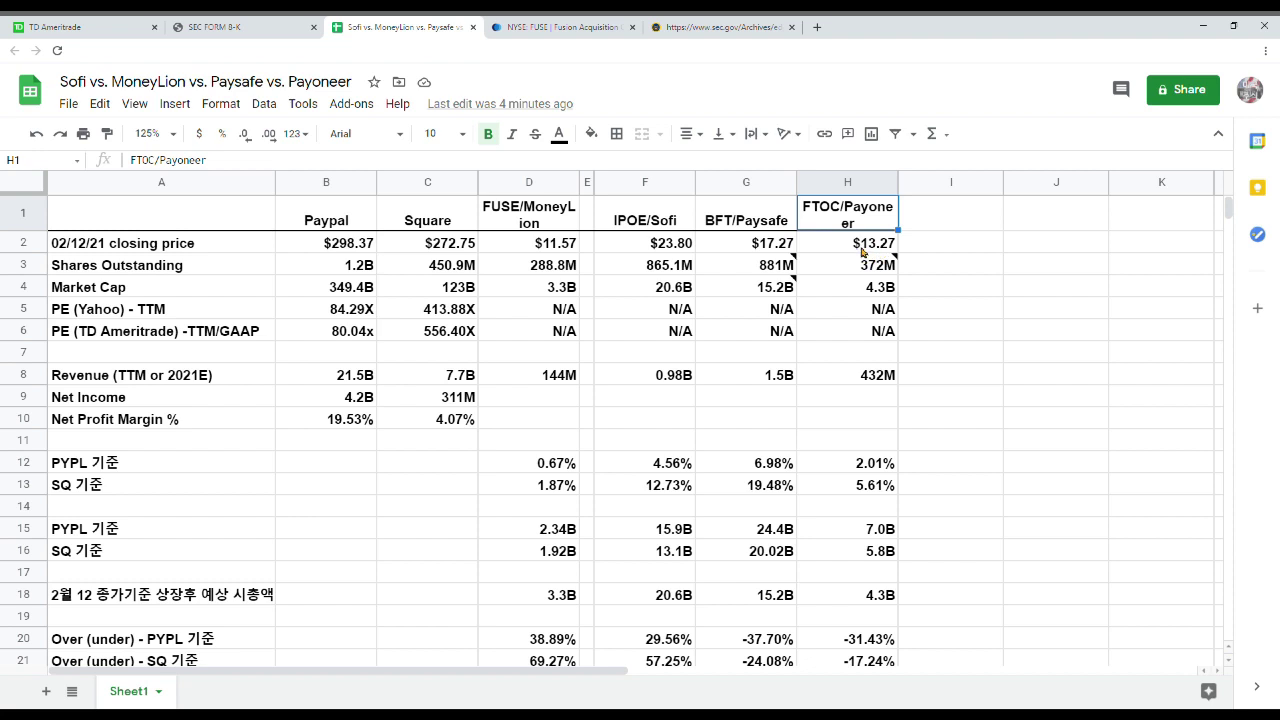
click(767, 227)
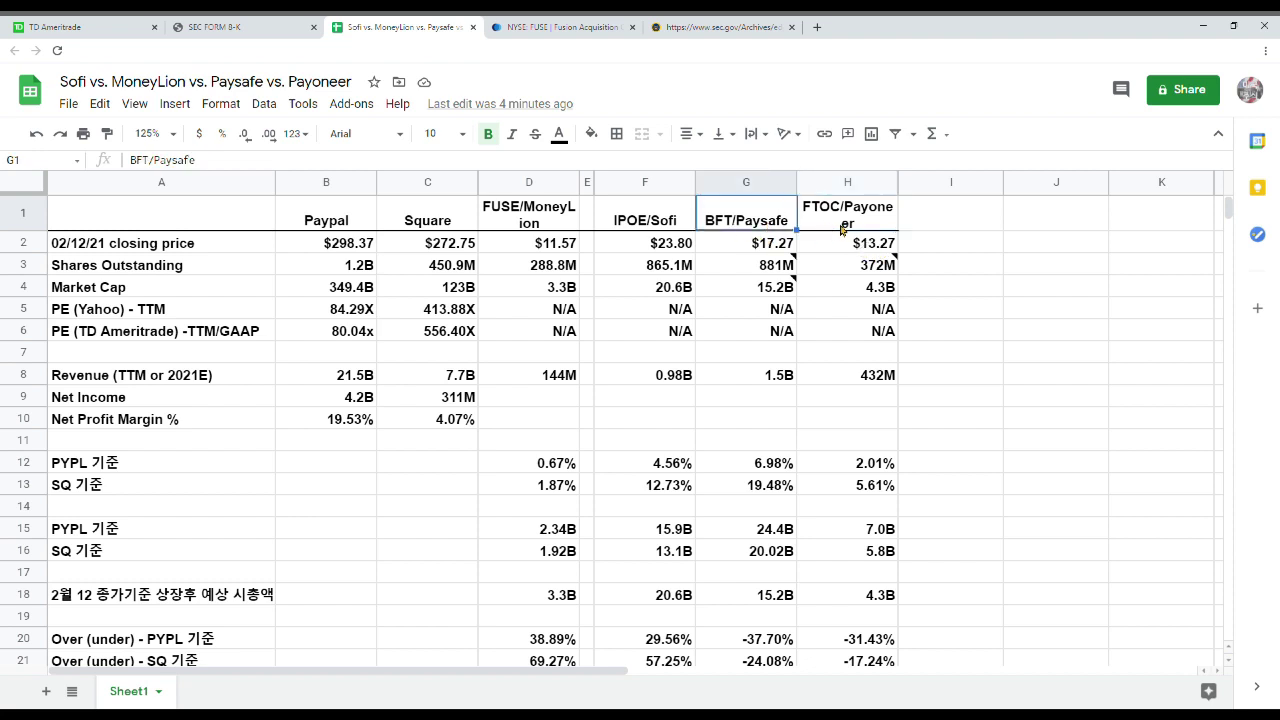
click(870, 223)
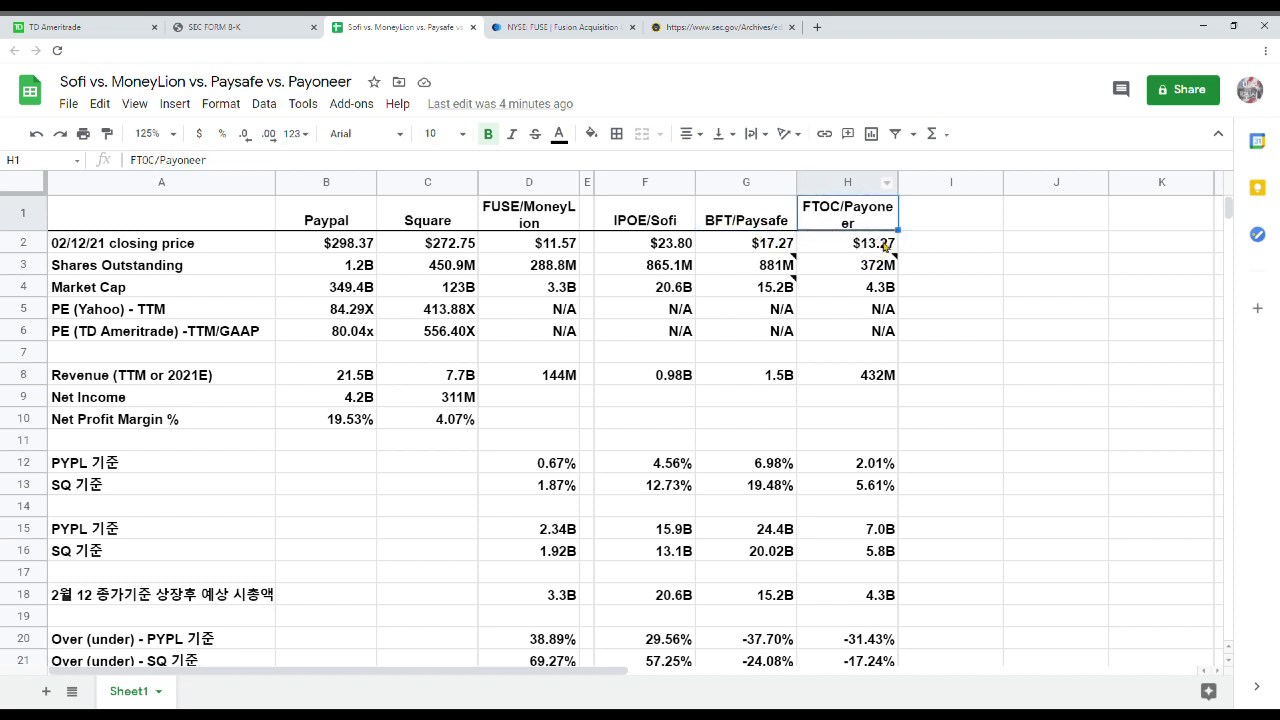
click(740, 220)
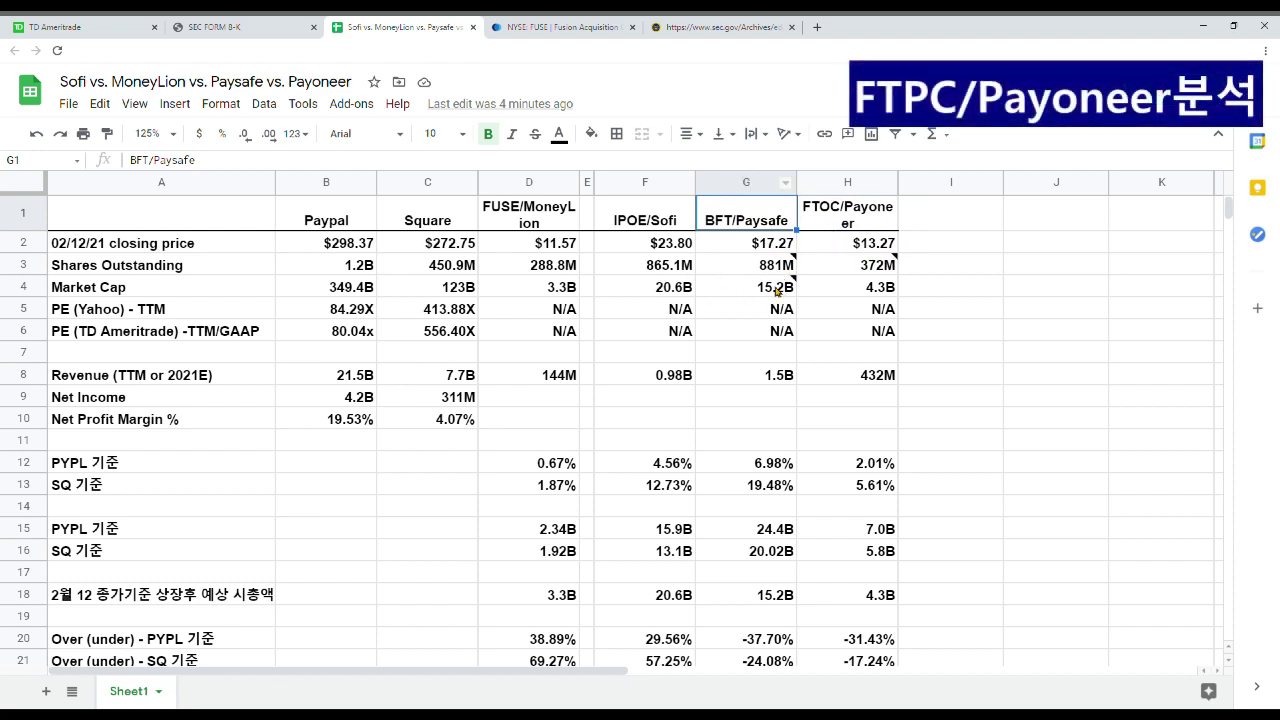
click(884, 222)
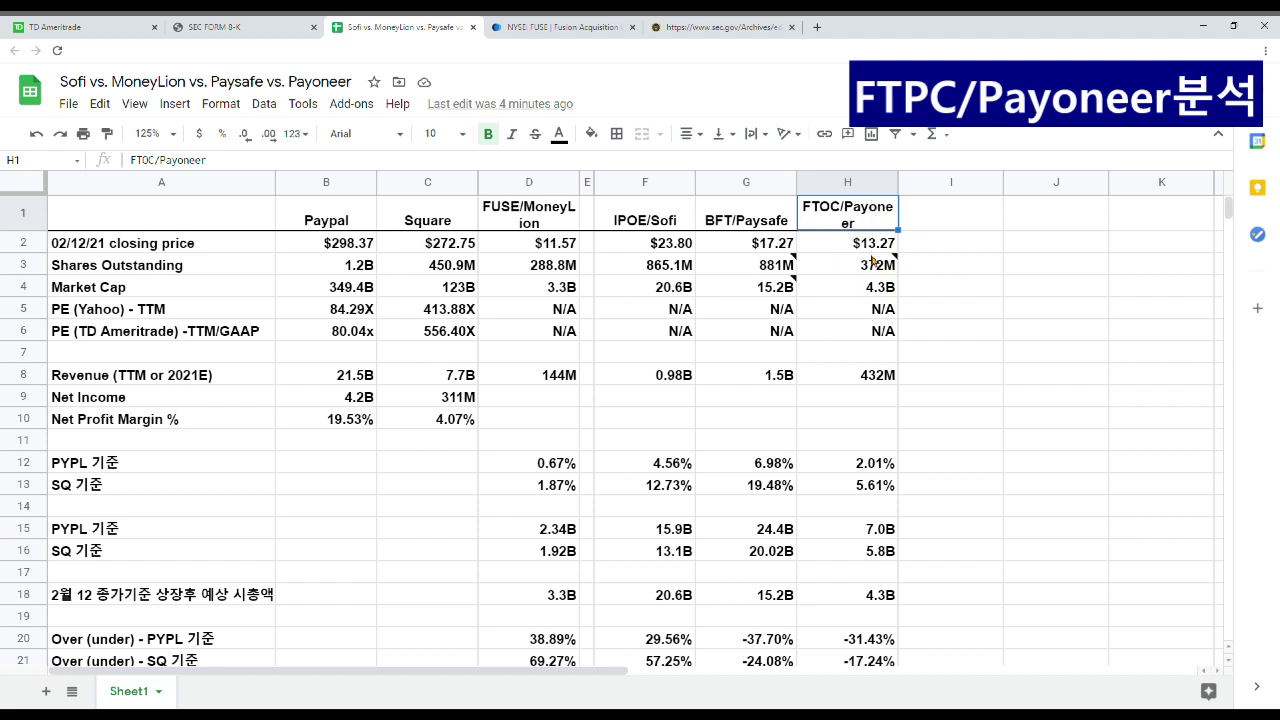
click(746, 246)
click(886, 242)
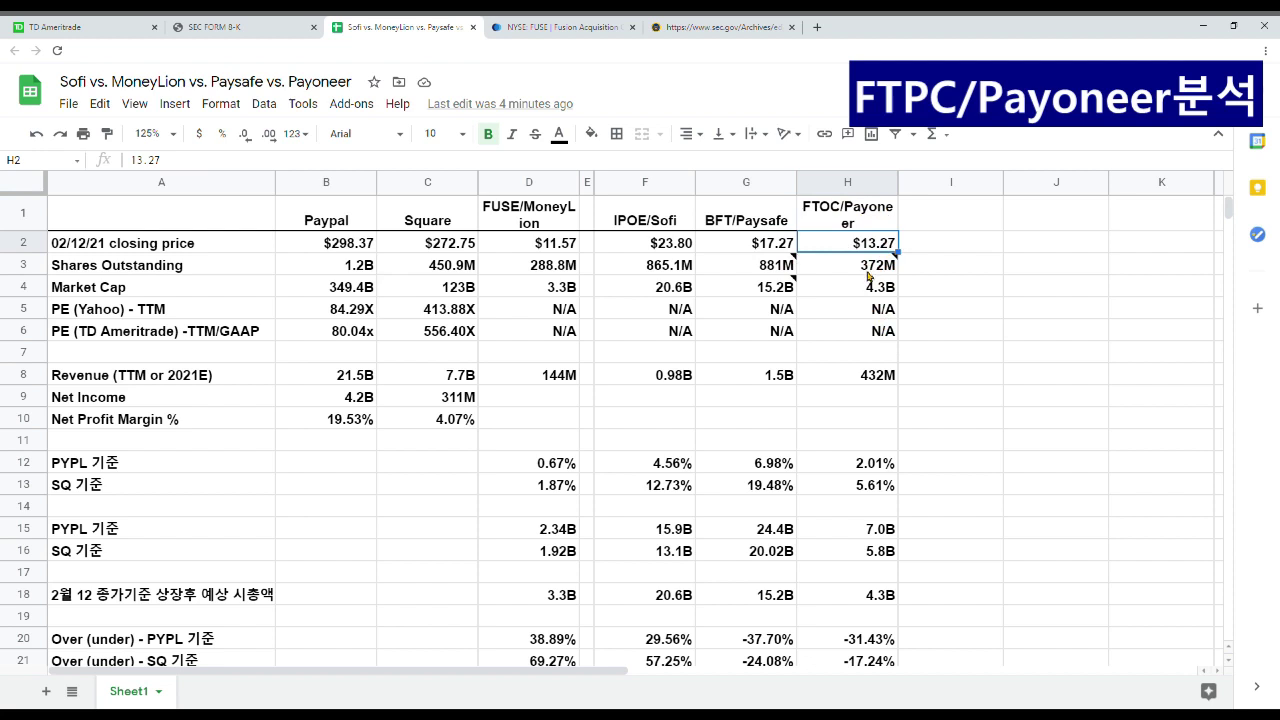
Read FTOC/Payoneer's shares outstanding note in H3 and inspect its PayPal- and Square-based over/under formulas in H20:H21.
click(866, 272)
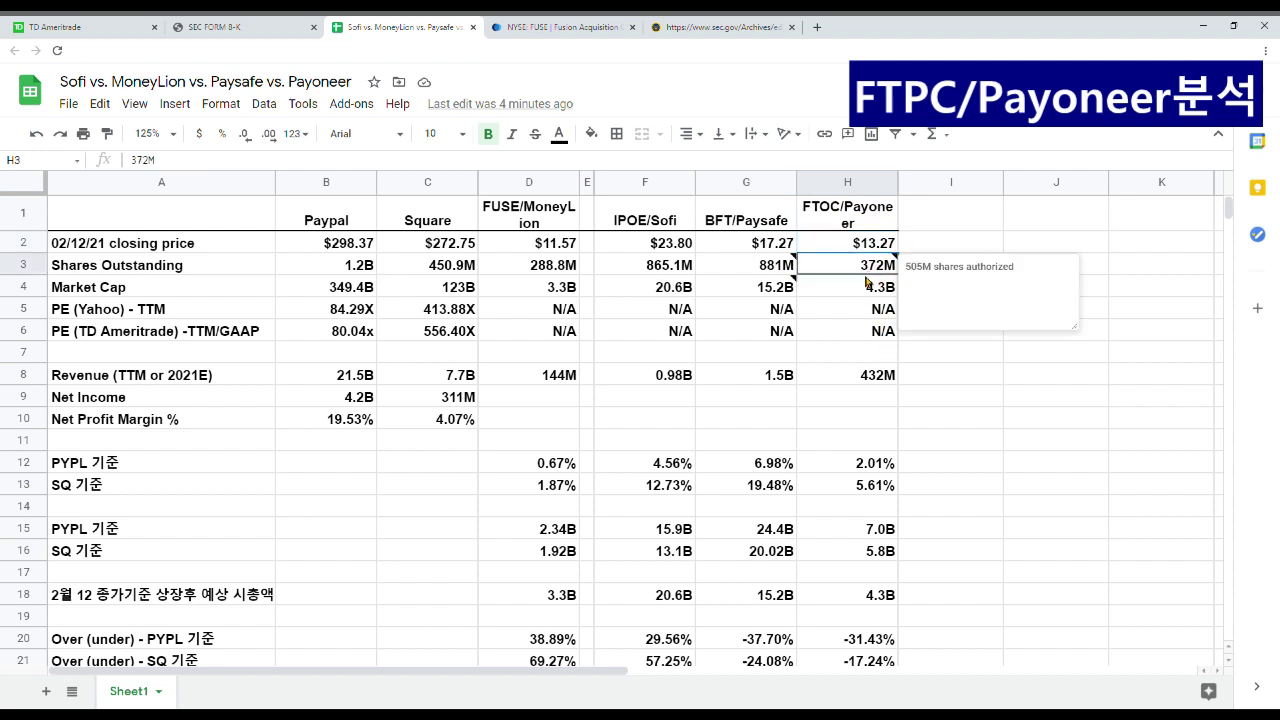
scroll(886, 426, down, 2)
click(866, 545)
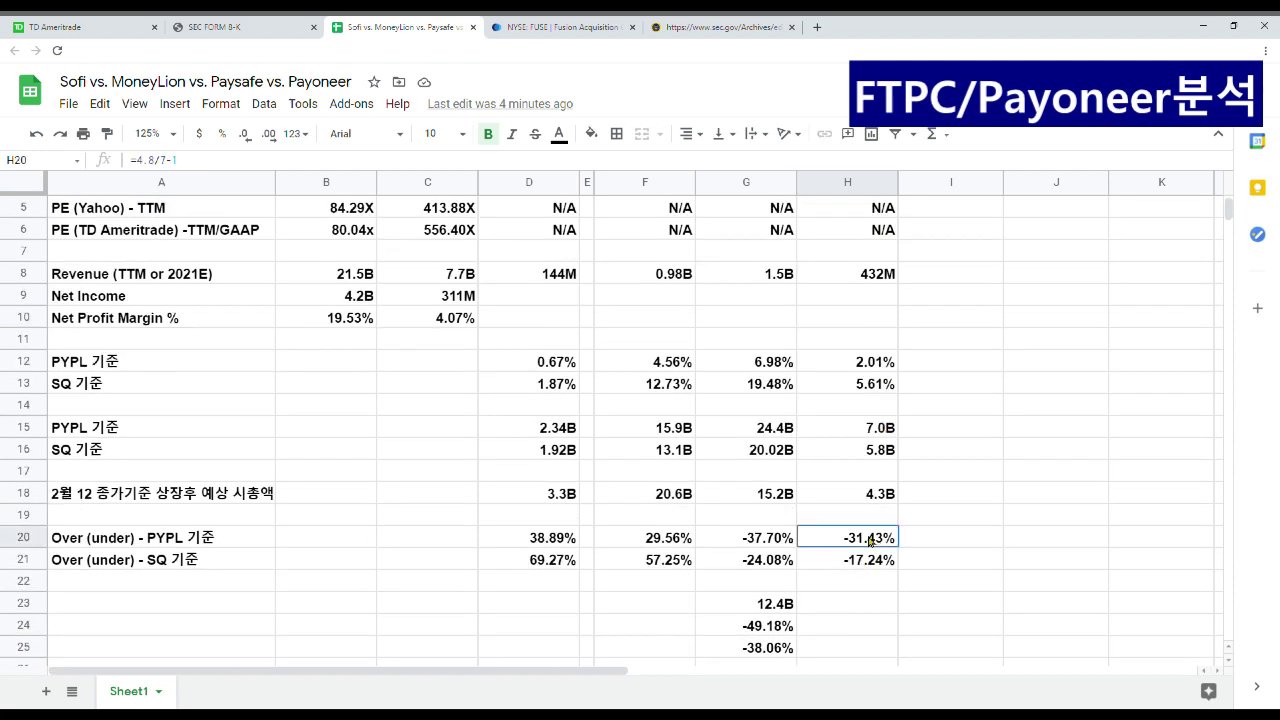
click(870, 560)
click(889, 545)
click(886, 562)
scroll(918, 542, up, 2)
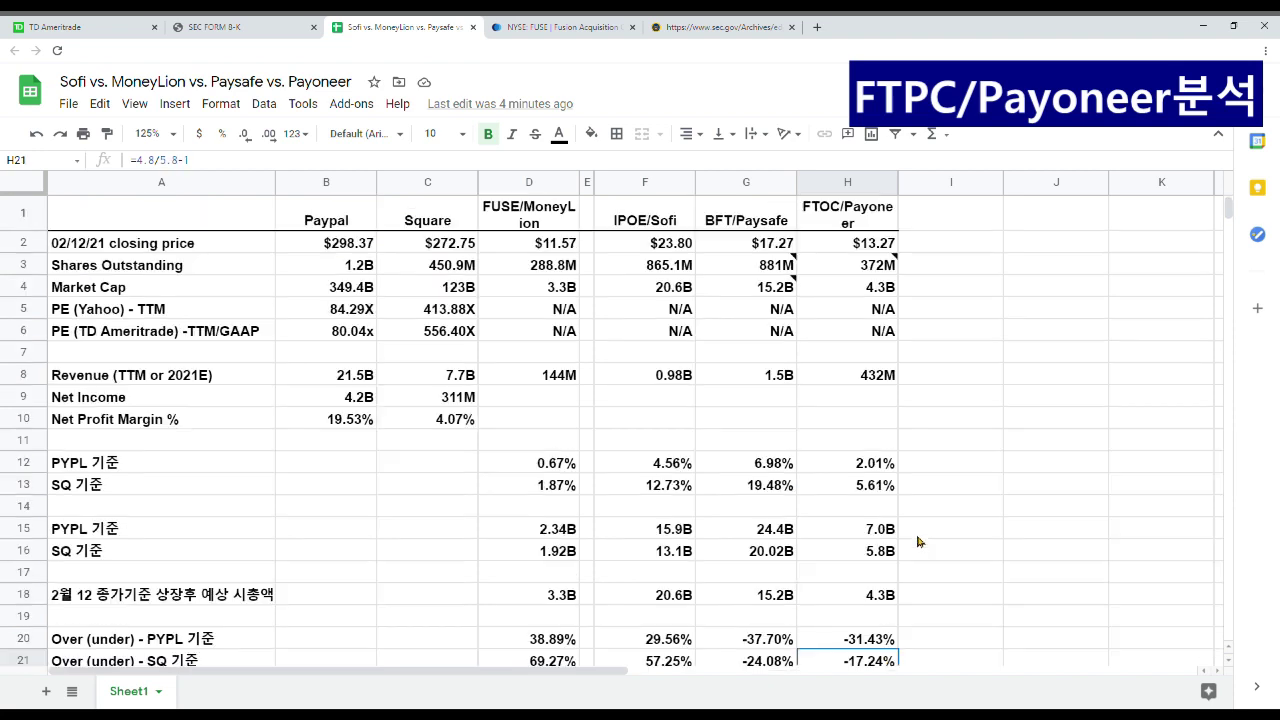
Review FTOC/Payoneer's closing price and revenue, setting it and BFT/Paysafe beside FUSE/MoneyLion and IPOE/Sofi.
click(886, 254)
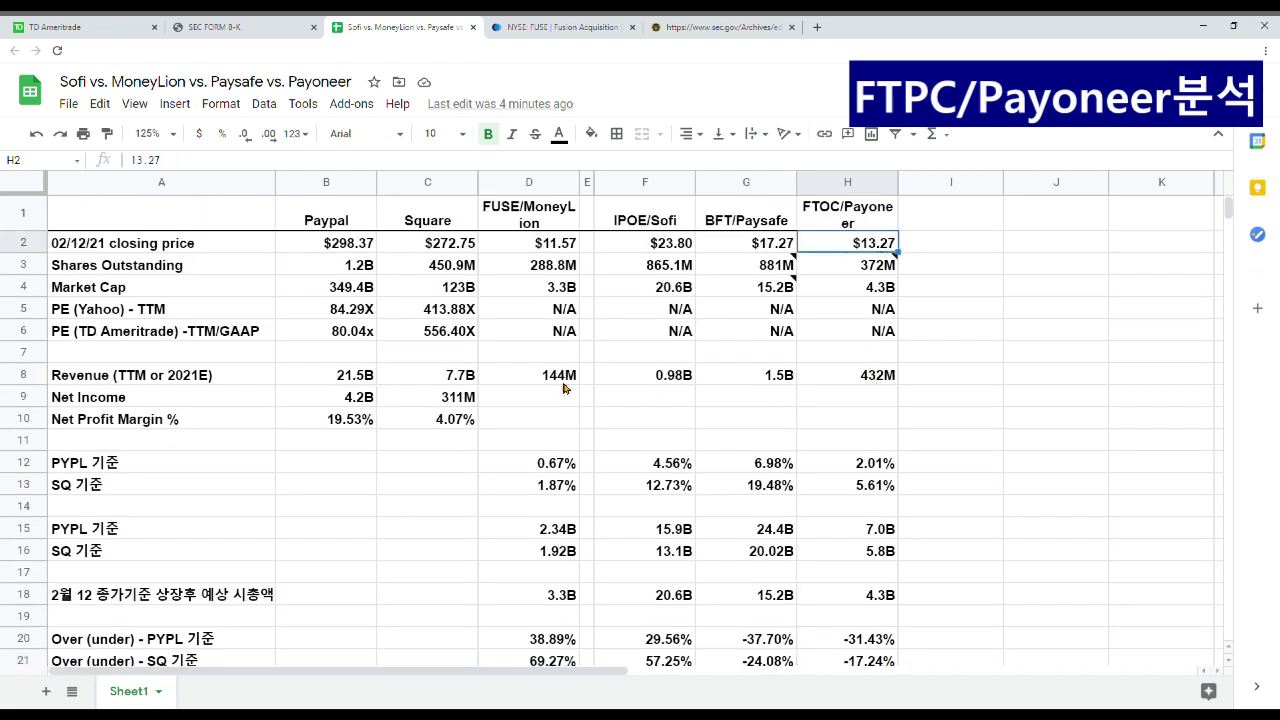
click(862, 379)
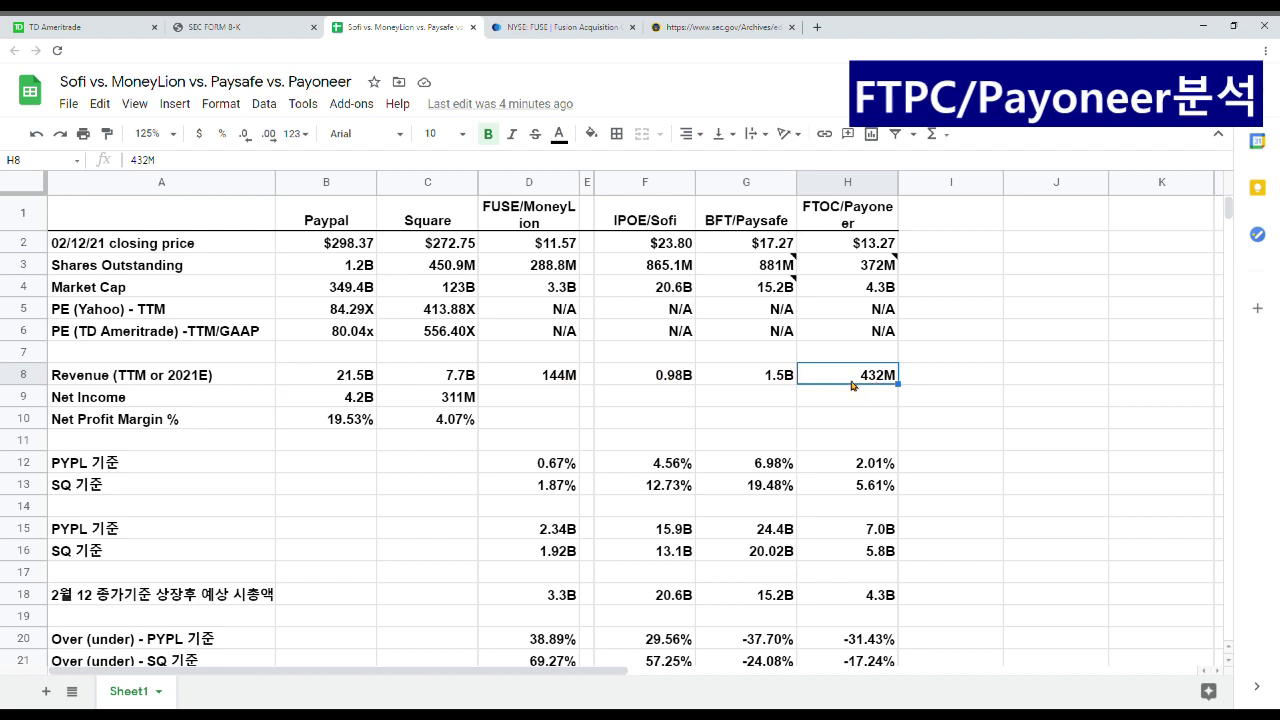
drag(746, 214, 857, 214)
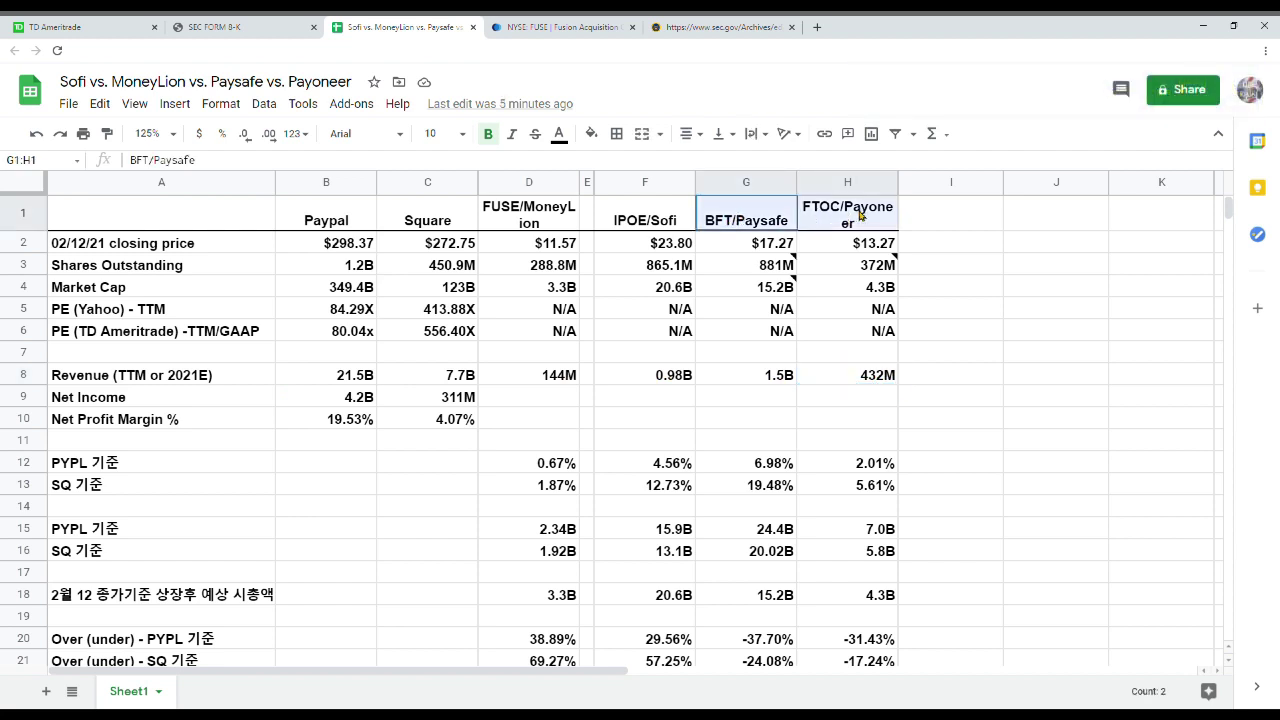
click(670, 222)
click(514, 222)
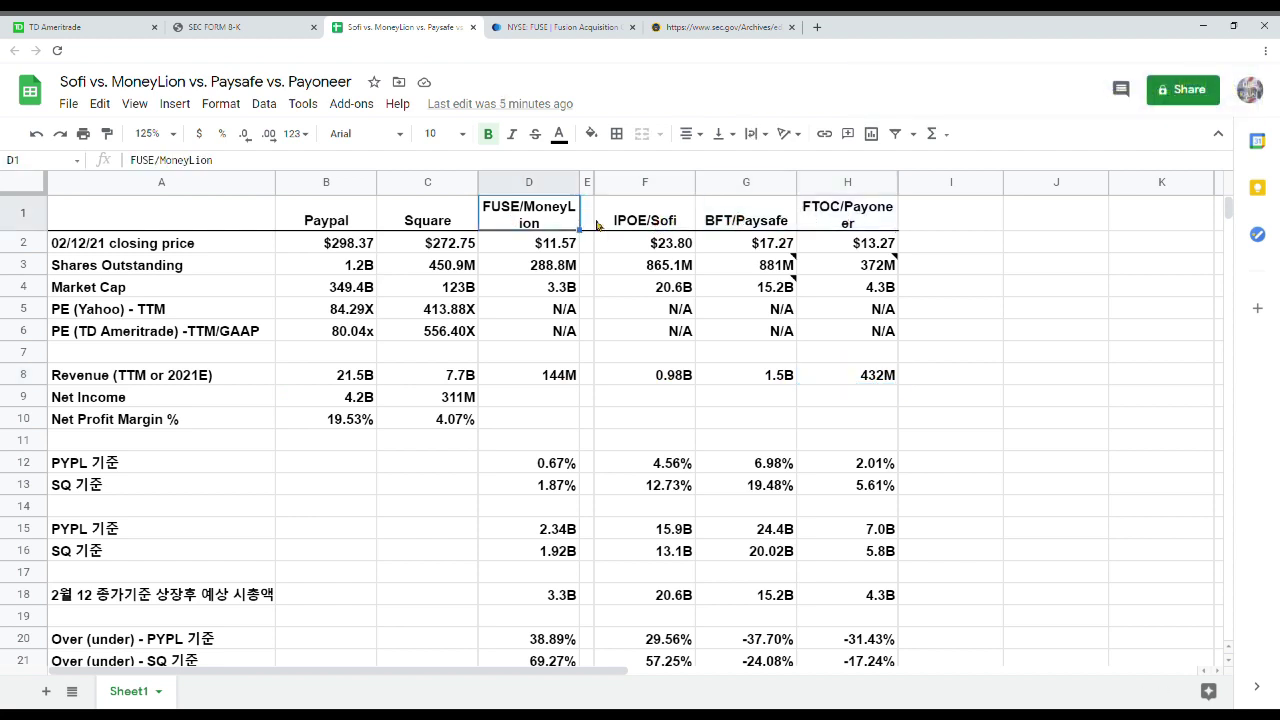
click(657, 220)
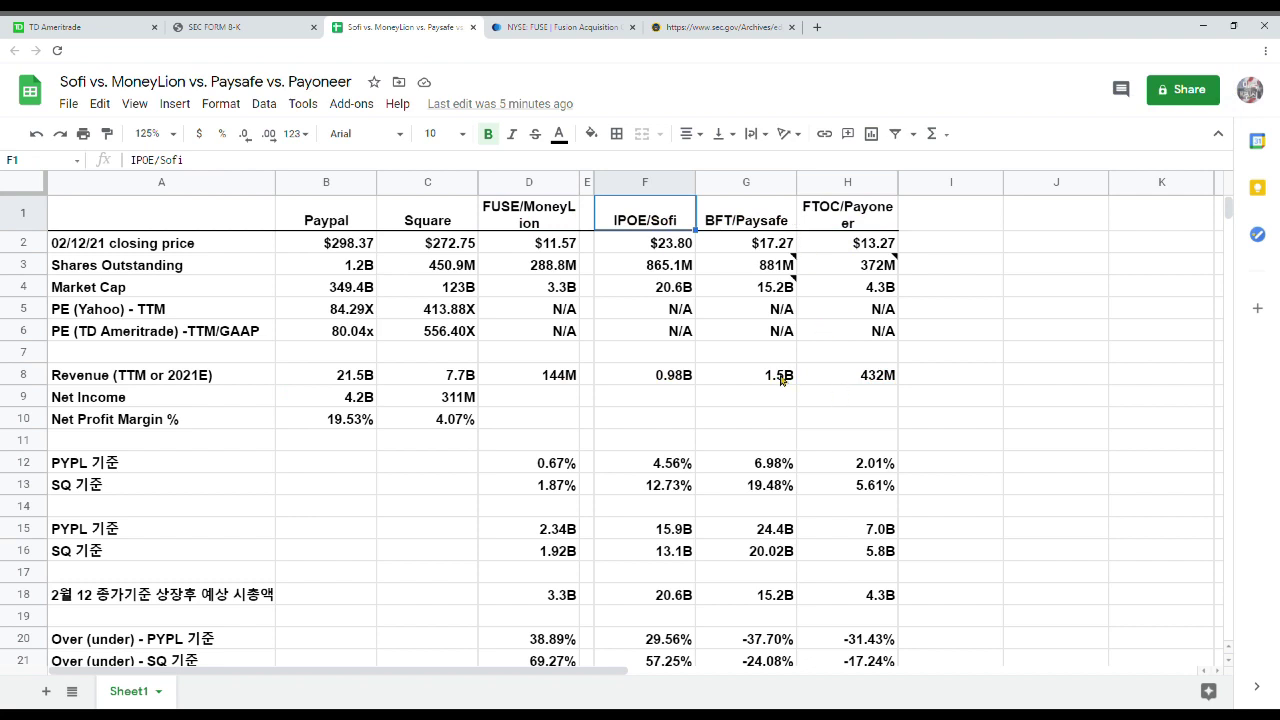
Compare BFT/Paysafe and FTOC/Payoneer revenue in G8:H8 along with their over/under figures.
drag(780, 388, 862, 382)
scroll(827, 397, down, 2)
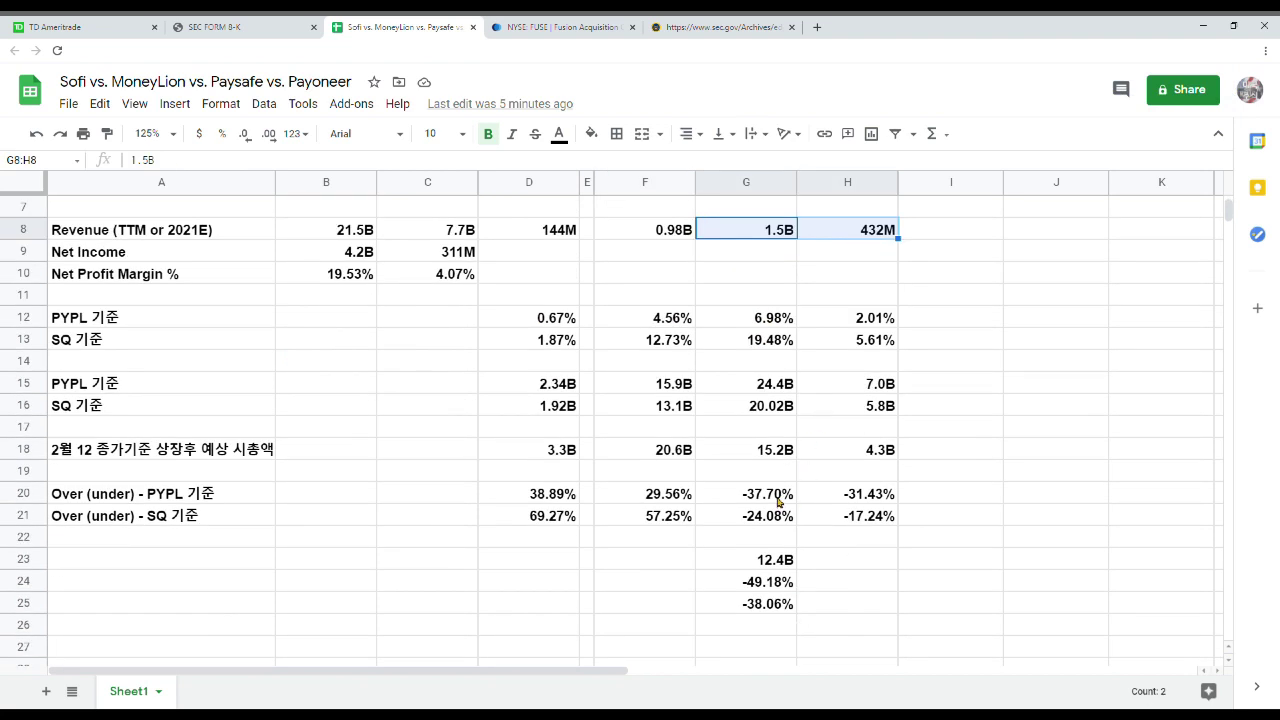
scroll(828, 298, up, 2)
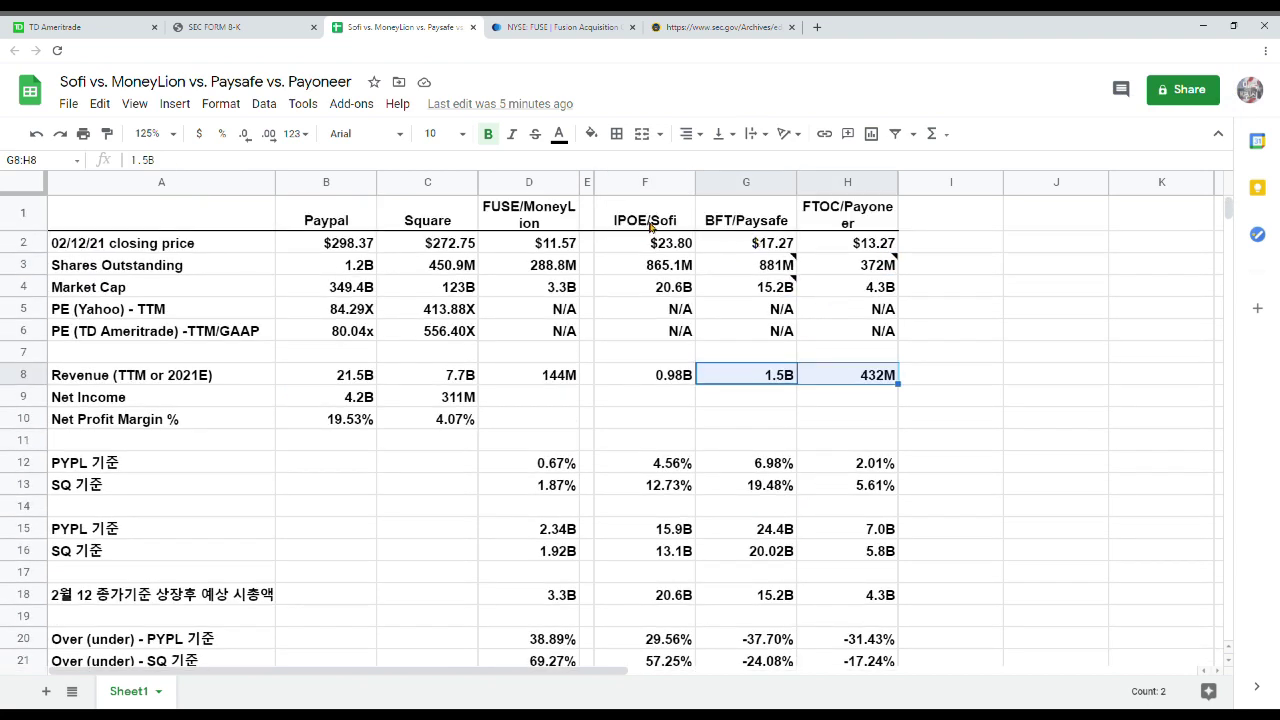
Compare the FUSE/MoneyLion, IPOE/Sofi and BFT/Paysafe columns in turn with the PayPal and Square columns.
drag(663, 220, 560, 212)
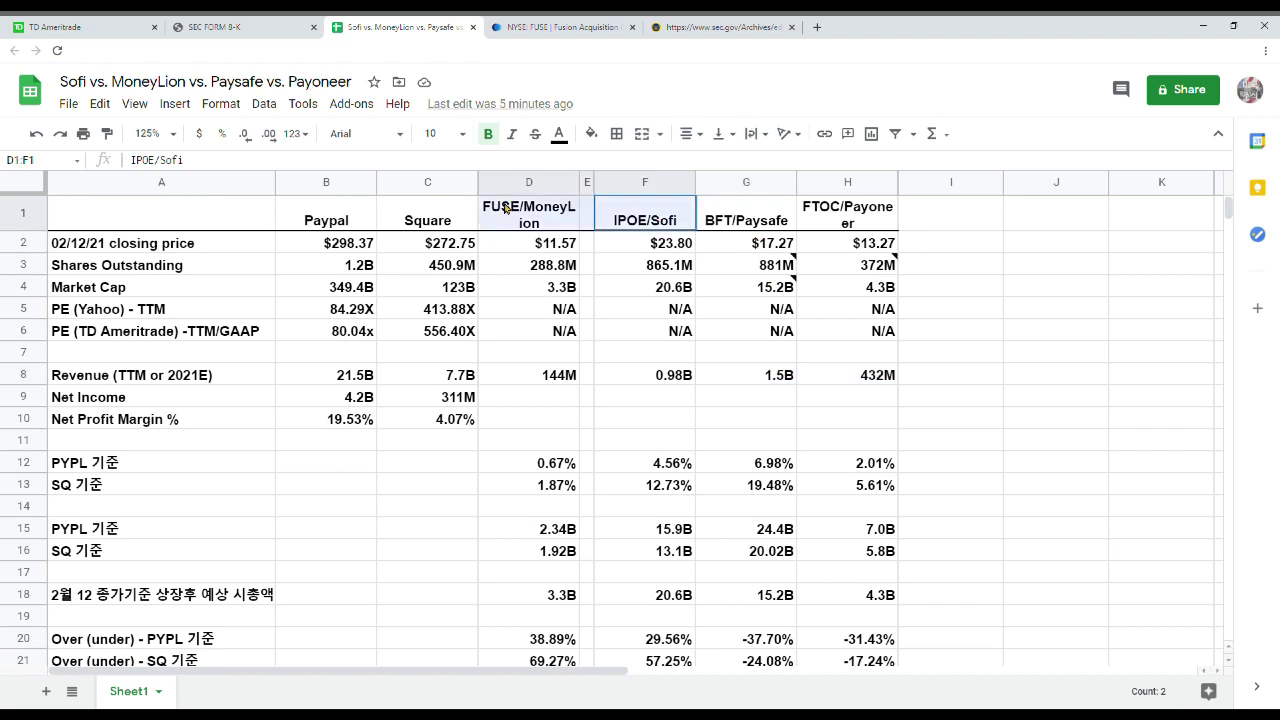
click(745, 213)
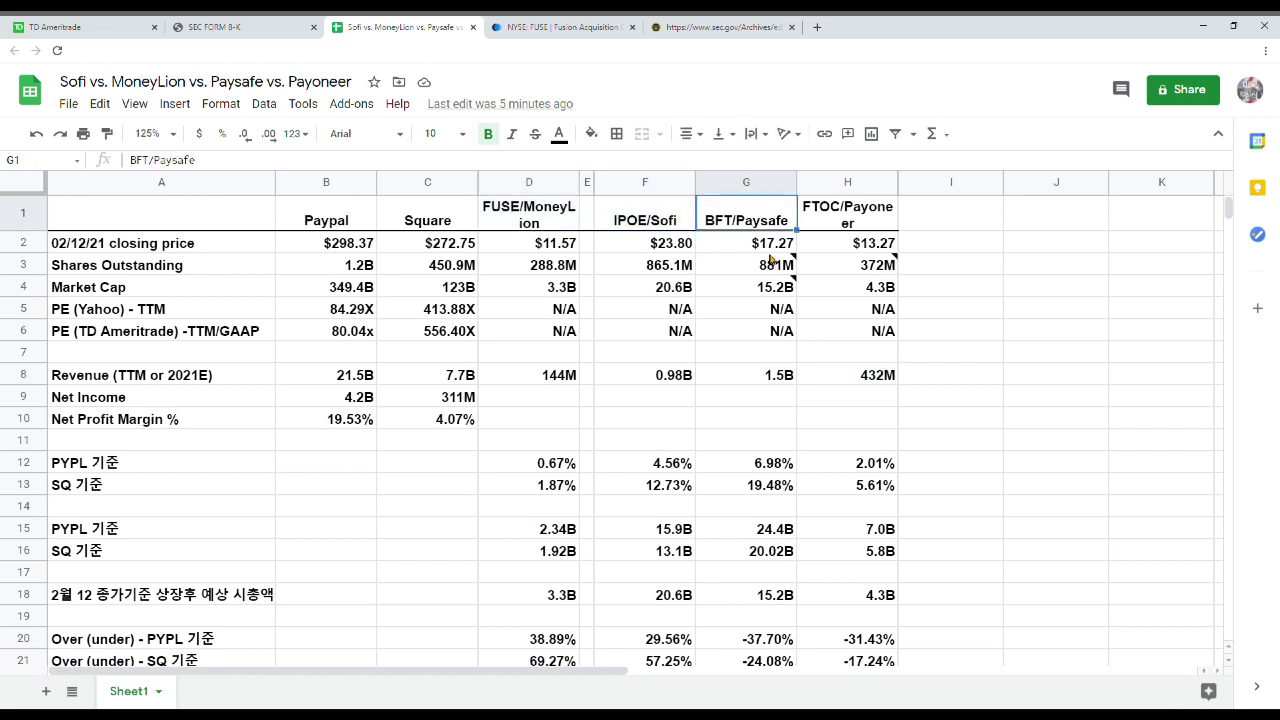
click(335, 222)
click(440, 218)
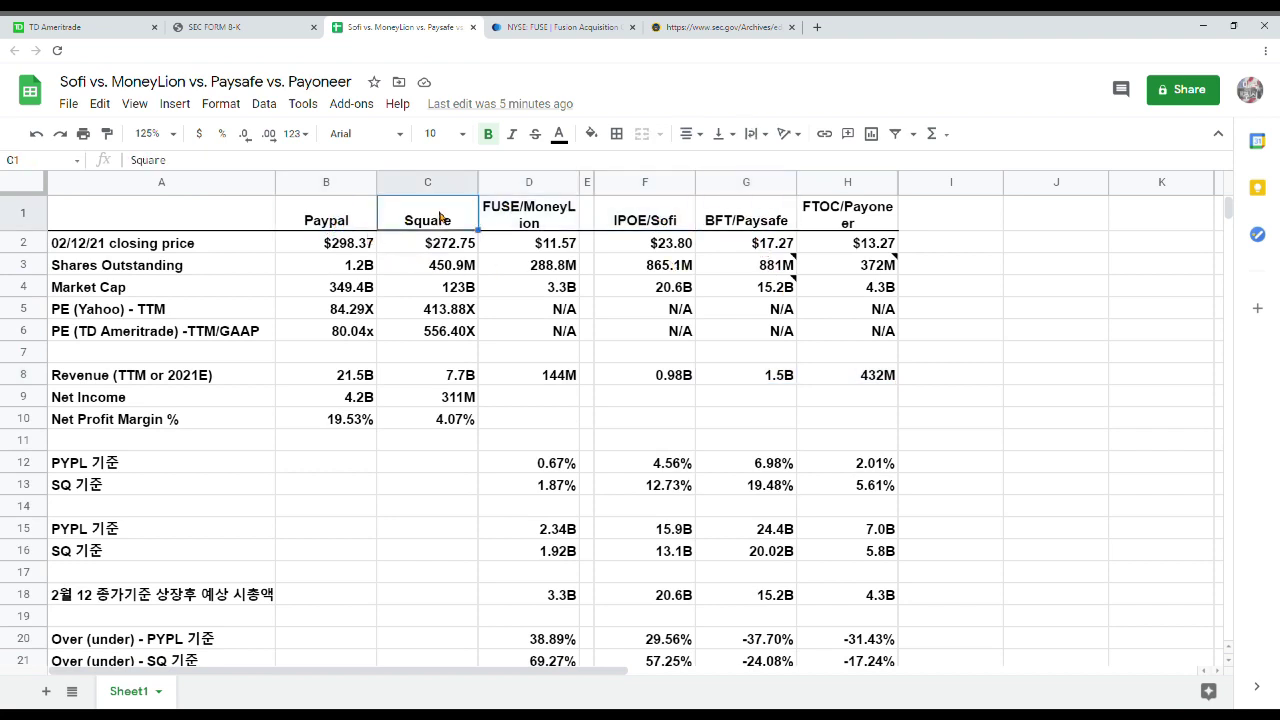
click(762, 220)
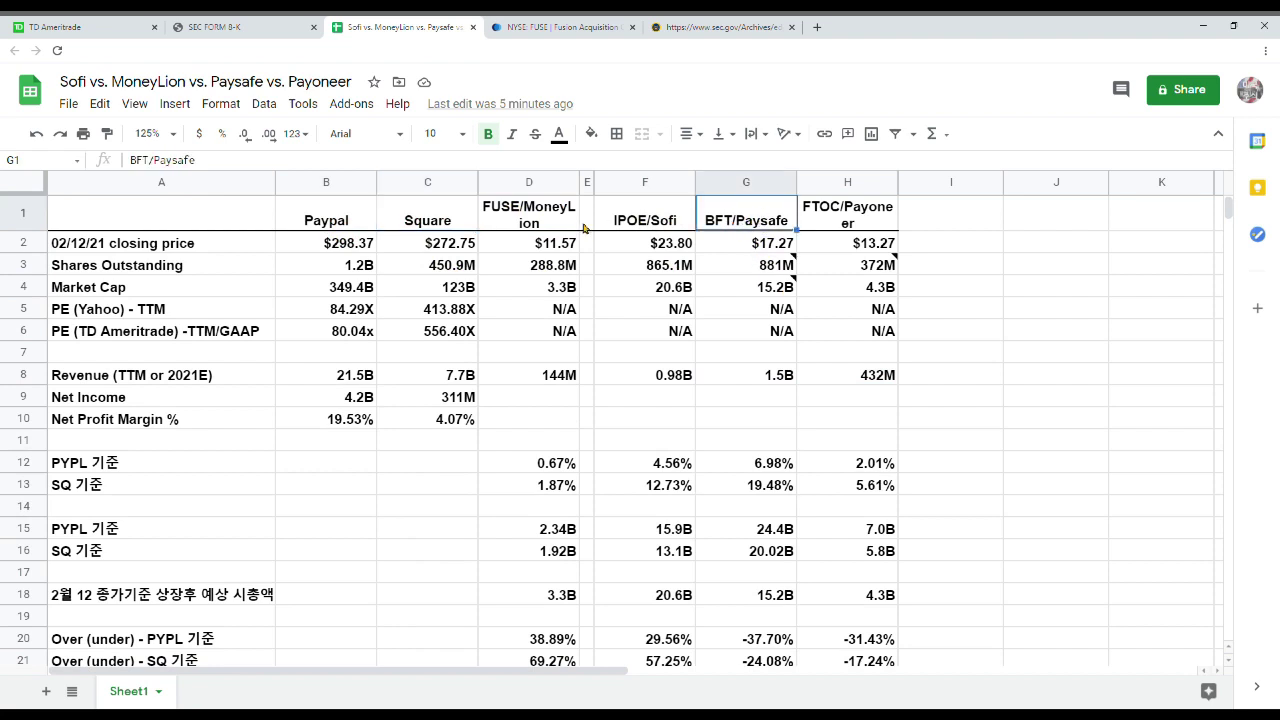
click(533, 222)
click(641, 215)
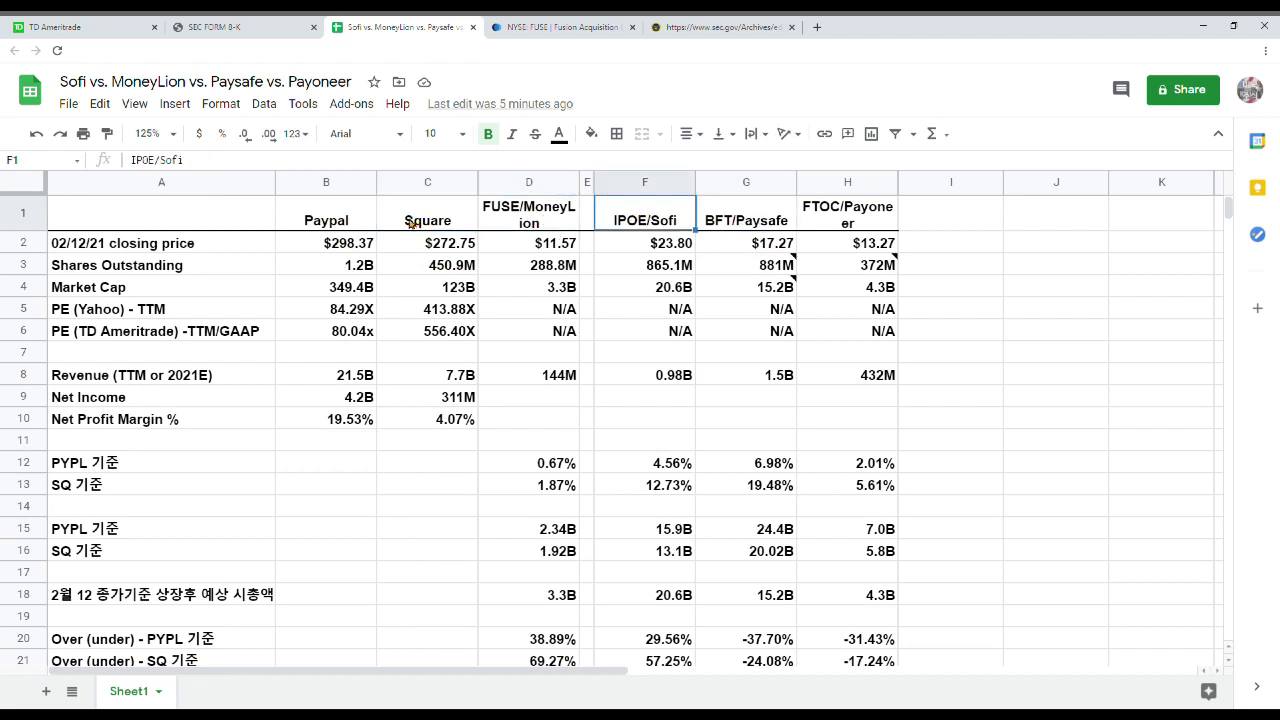
click(329, 226)
click(433, 222)
click(743, 219)
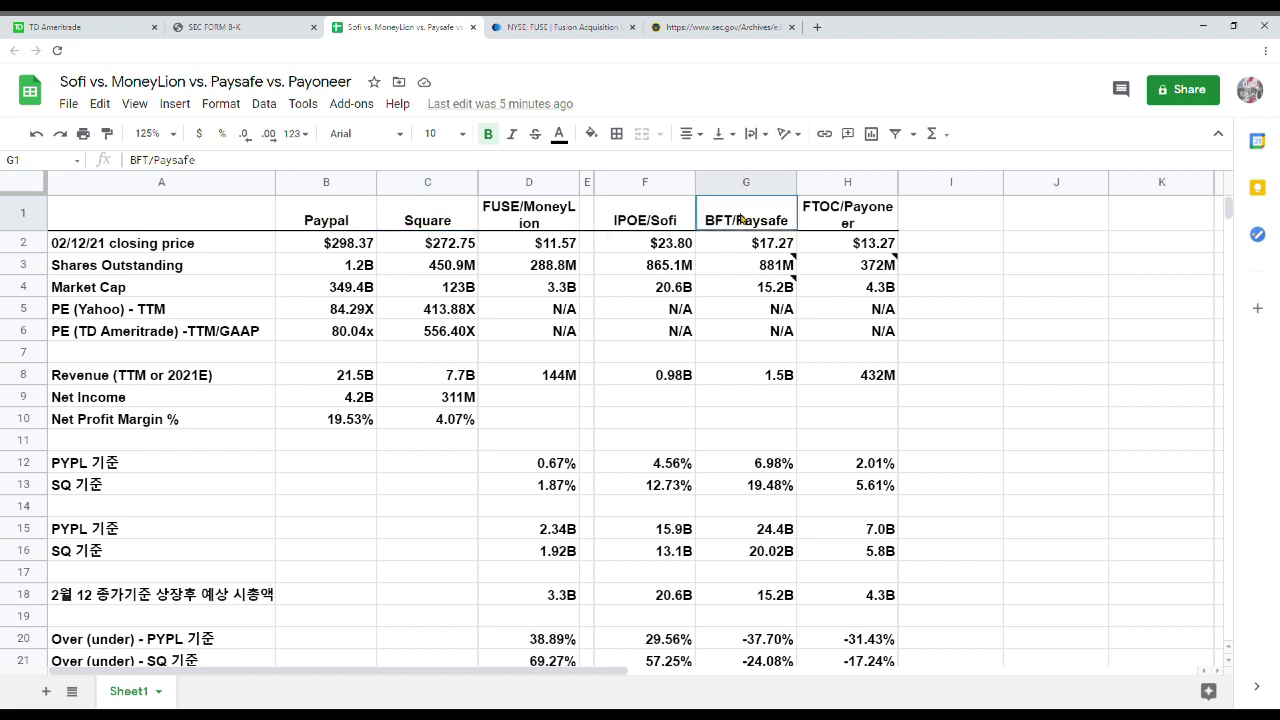
Highlight the FUSE/MoneyLion through BFT/Paysafe headings in D1:G1 and contrast them with PayPal and Square in B1:C1.
drag(738, 219, 535, 226)
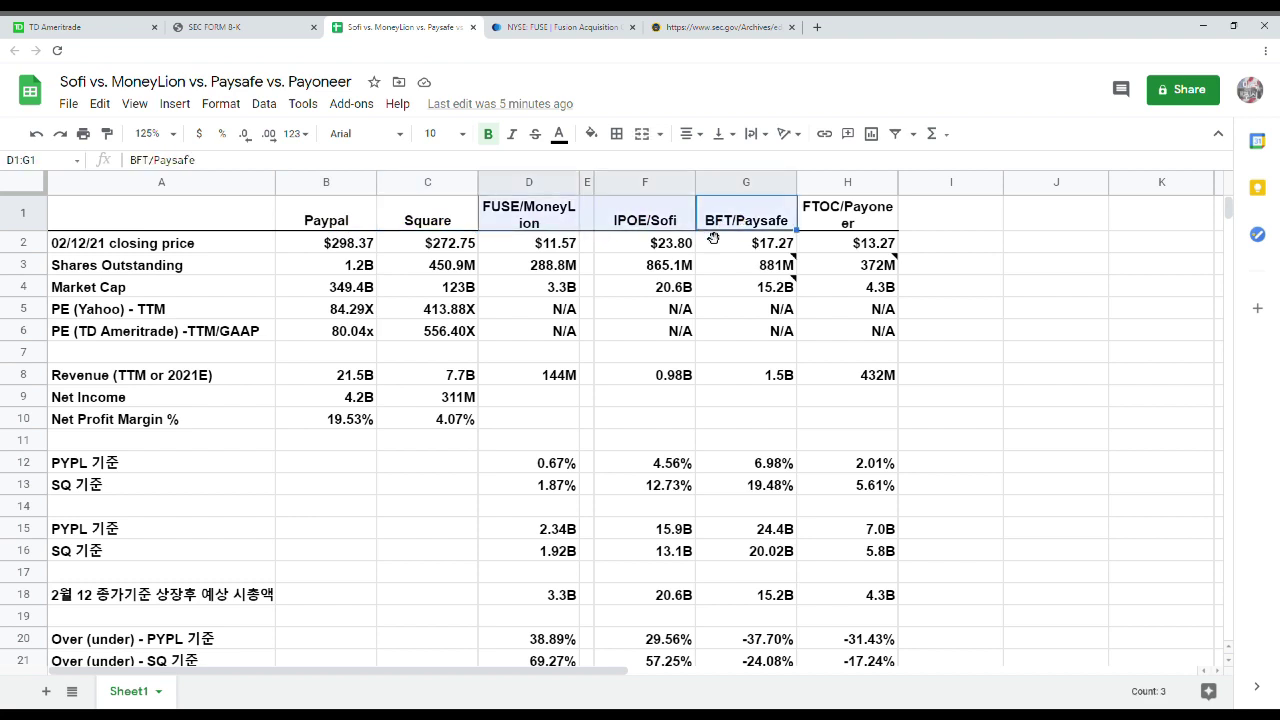
click(612, 226)
shift+click(519, 231)
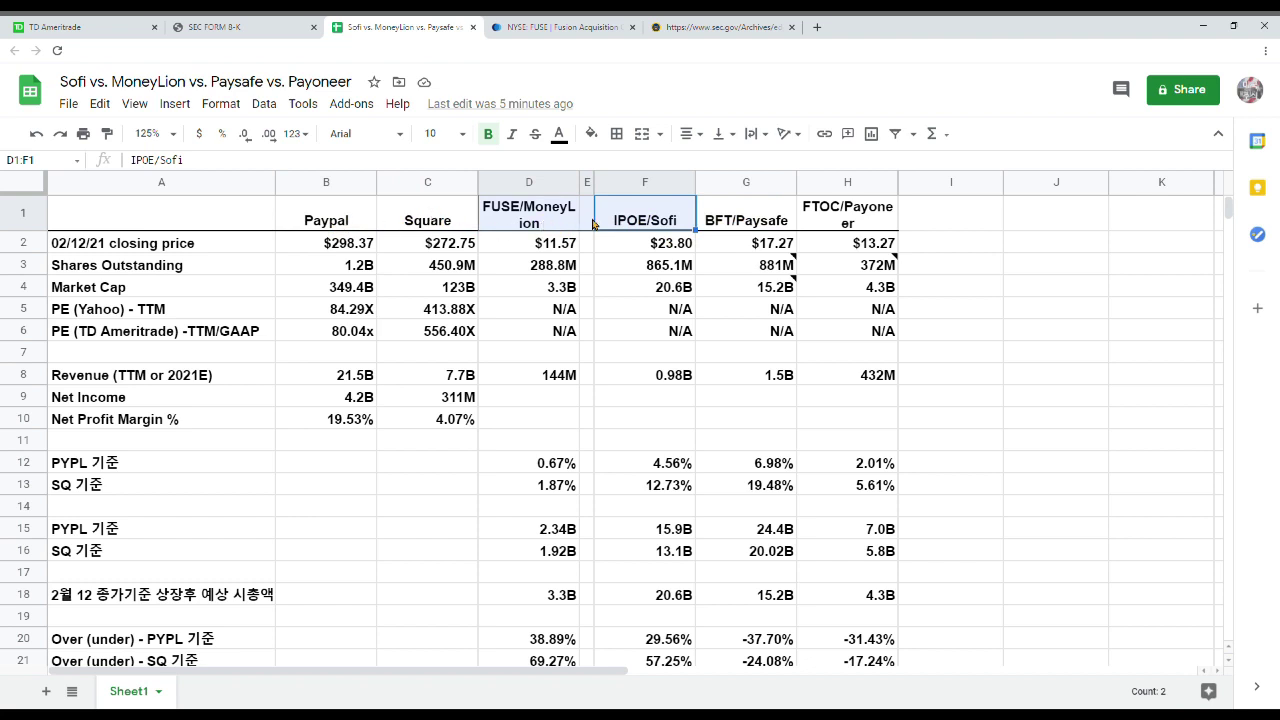
click(770, 215)
drag(521, 224, 640, 227)
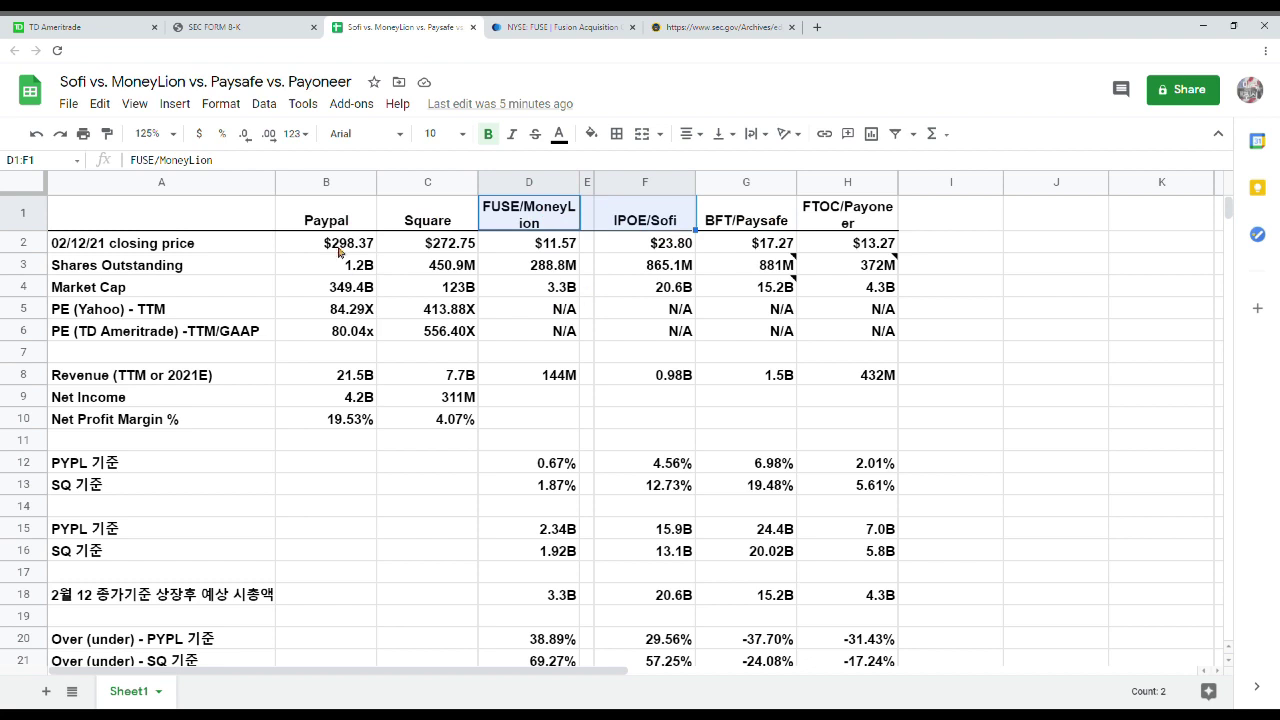
drag(326, 220, 440, 218)
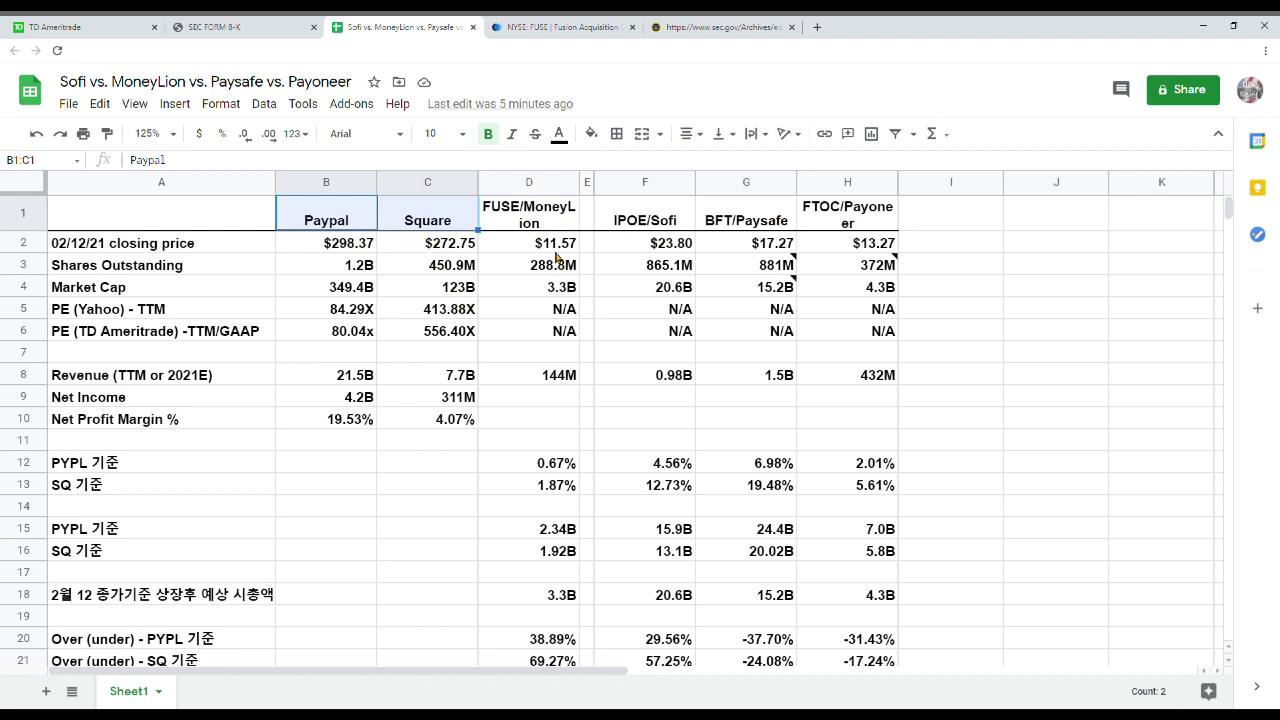
Review FTOC/Payoneer's closing price in H2 and its over/under figures after highlighting the BFT/Paysafe heading.
click(763, 219)
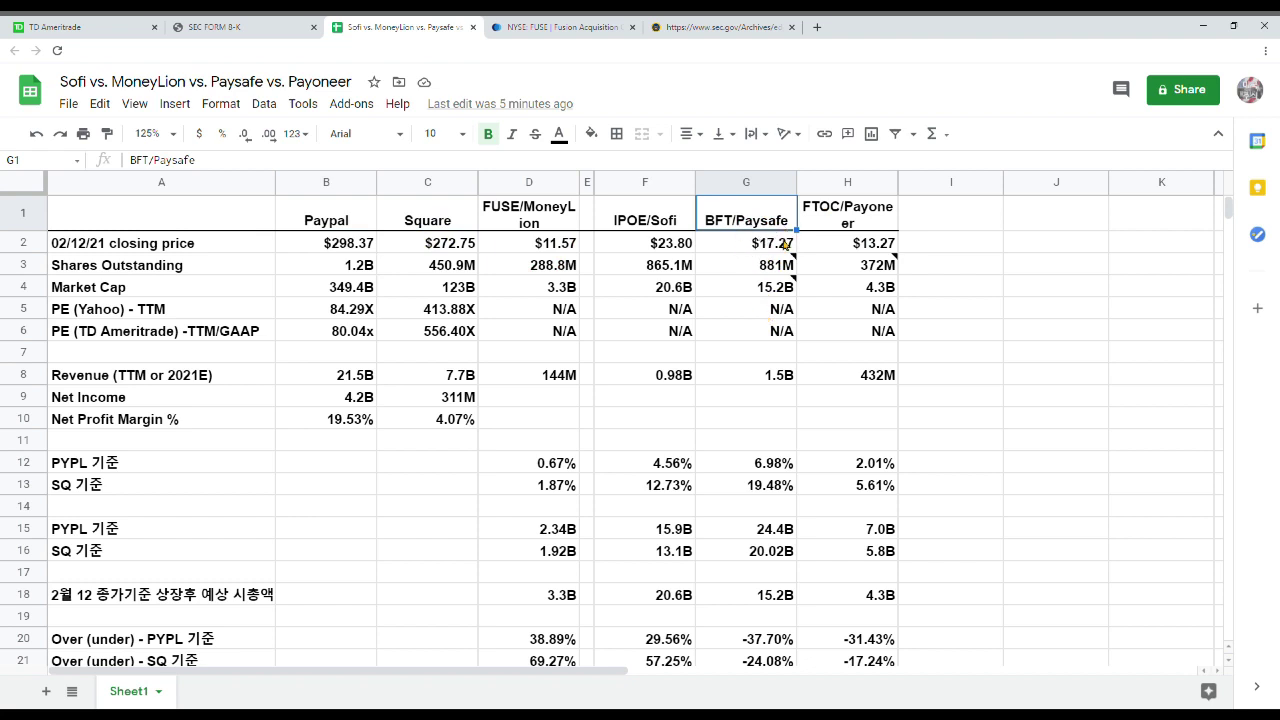
click(870, 218)
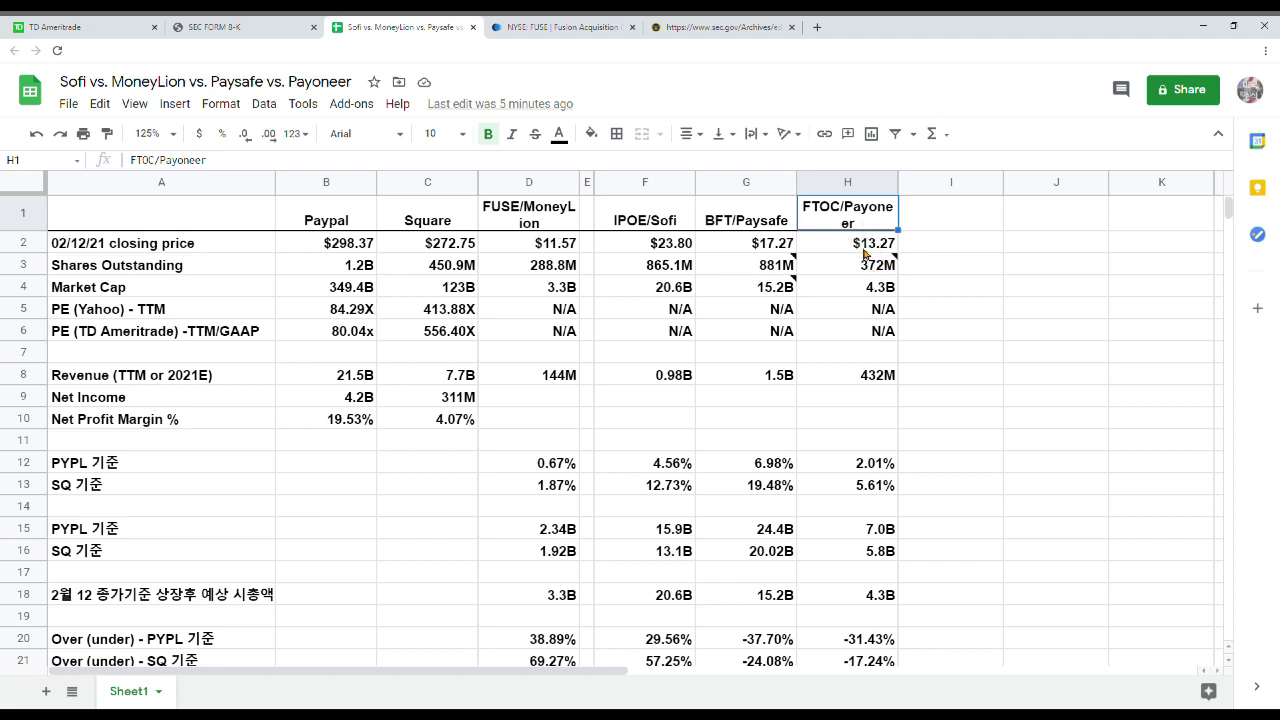
click(862, 248)
click(852, 216)
click(860, 245)
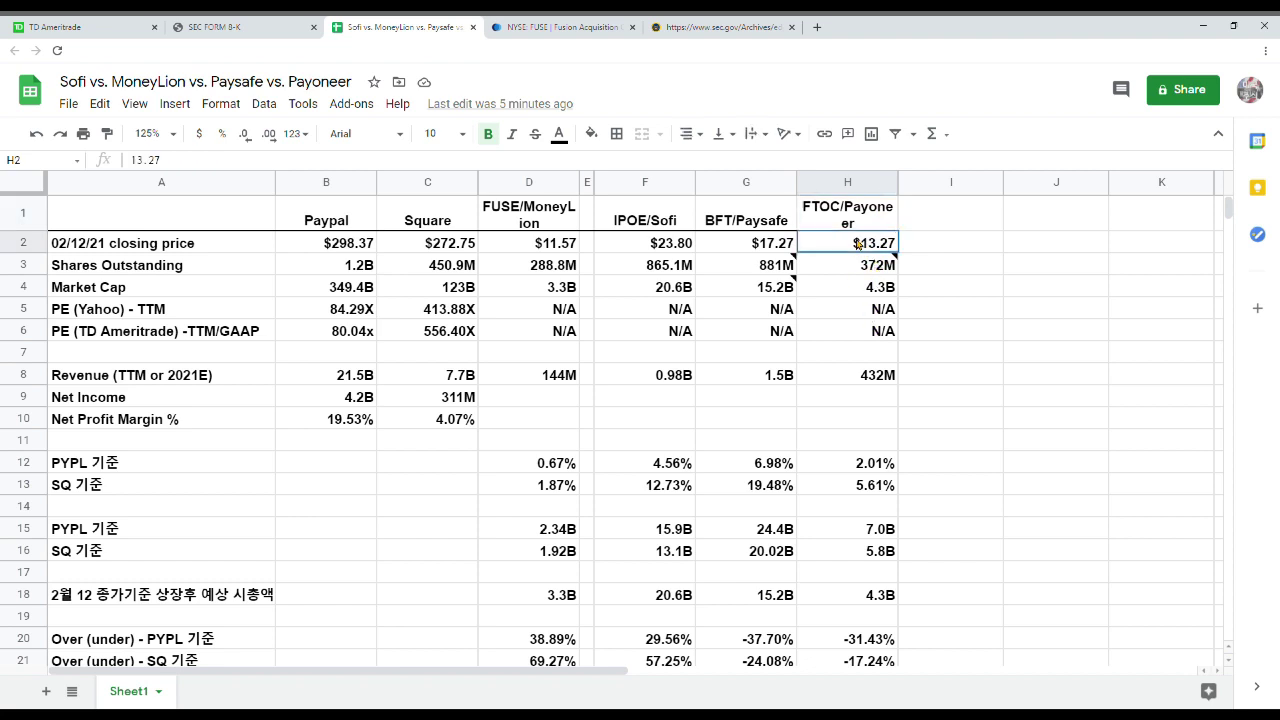
scroll(870, 365, down, 3)
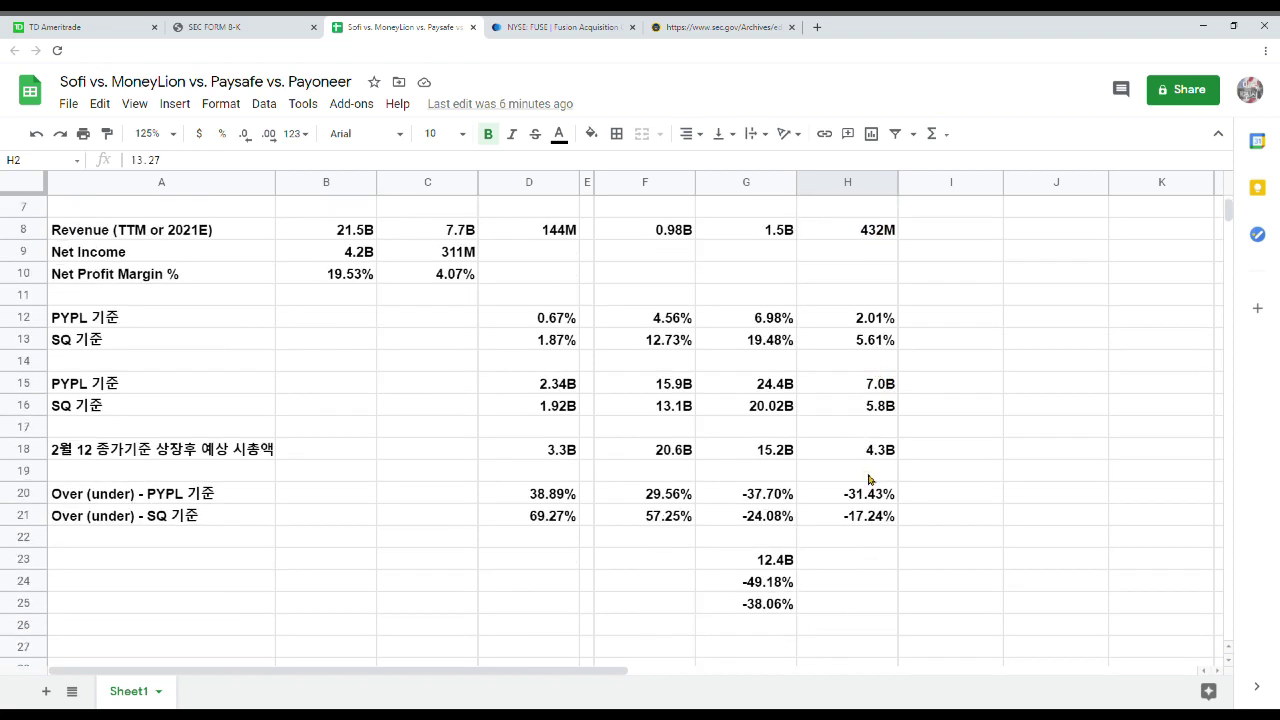
Highlight the BFT/Paysafe and FTOC/Payoneer over/under figures in G20:H21 and review them against the price, share and market cap rows.
drag(884, 518, 775, 493)
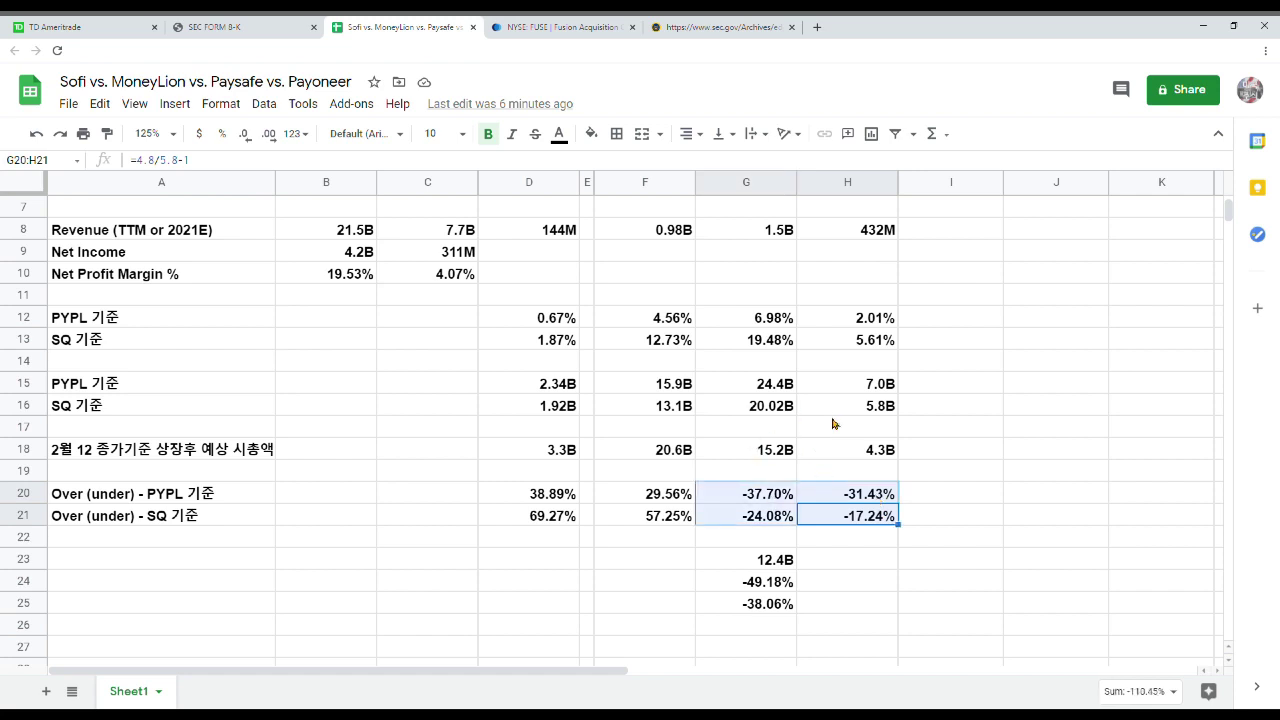
scroll(848, 450, up, 1)
scroll(633, 490, up, 2)
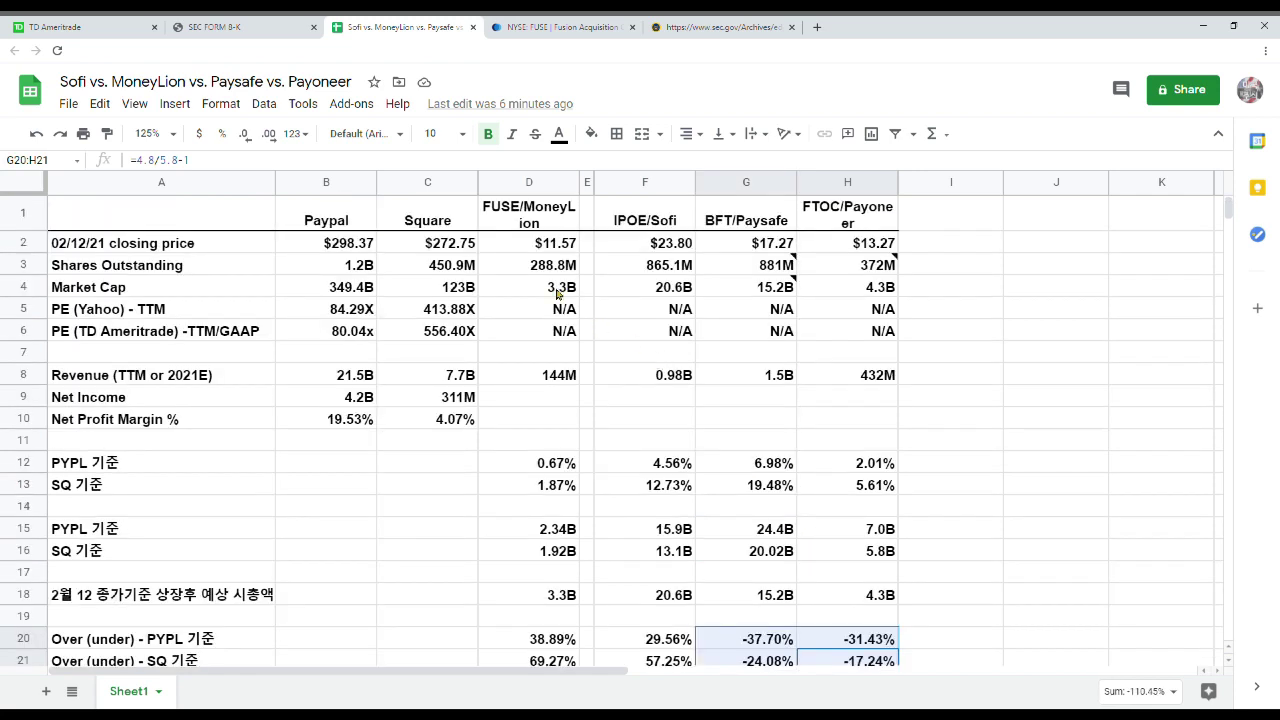
scroll(600, 565, down, 3)
scroll(597, 447, up, 2)
scroll(565, 592, down, 2)
scroll(566, 570, up, 2)
Compare FUSE/MoneyLion and IPOE/Sofi revenue in D8:F8 with their over/under figures.
click(634, 373)
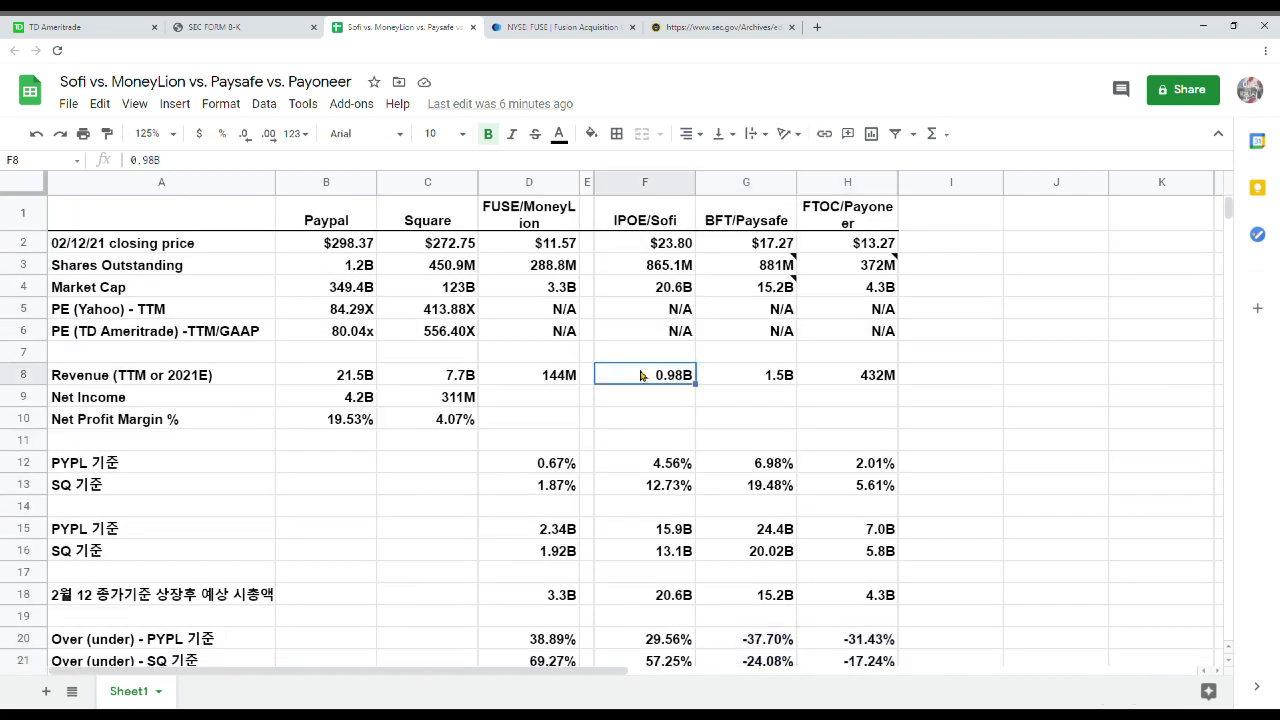
scroll(612, 440, down, 2)
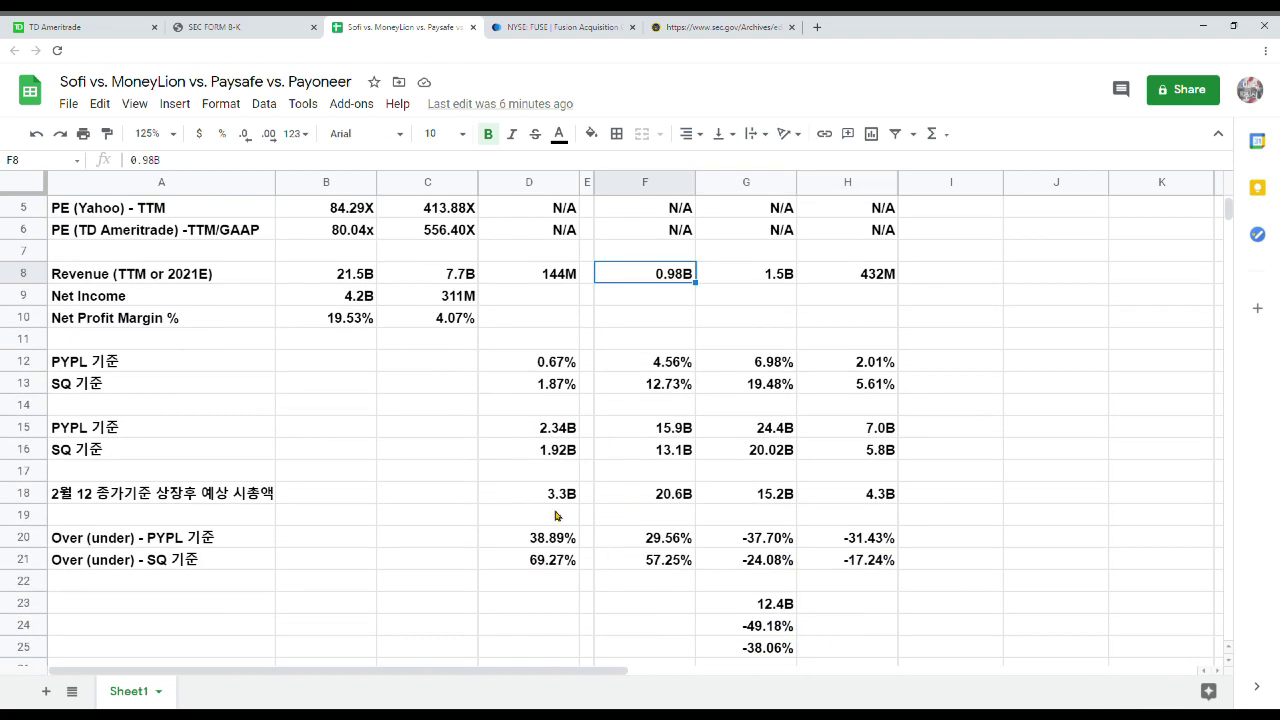
scroll(557, 515, up, 2)
drag(545, 380, 610, 377)
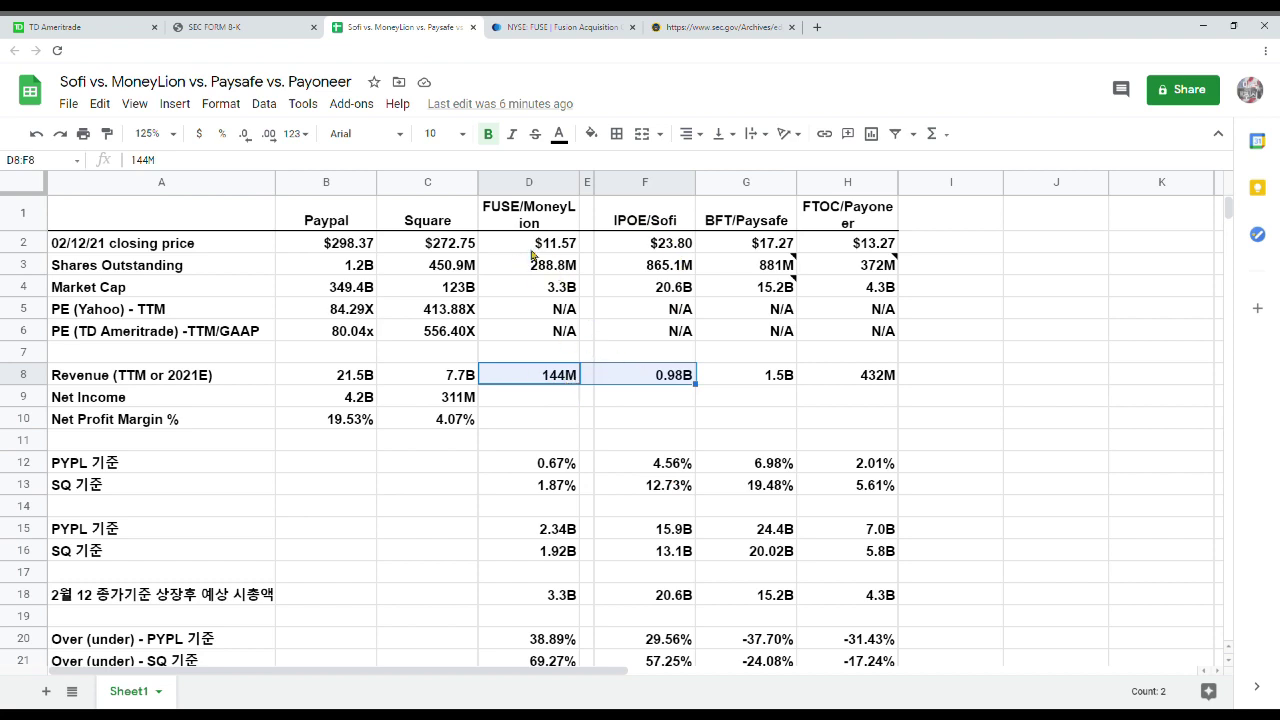
Review the PayPal and Square closing prices, market caps and PE ratios in B2:C6.
click(333, 224)
click(439, 221)
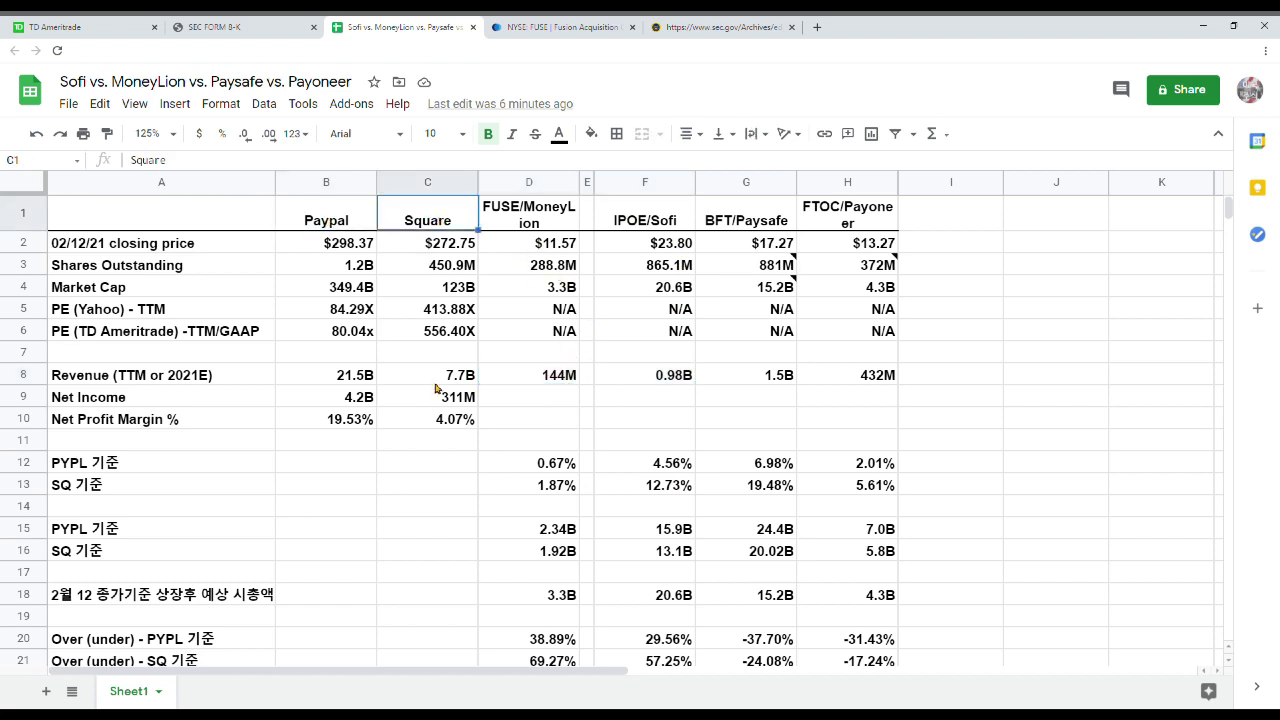
drag(340, 246, 428, 246)
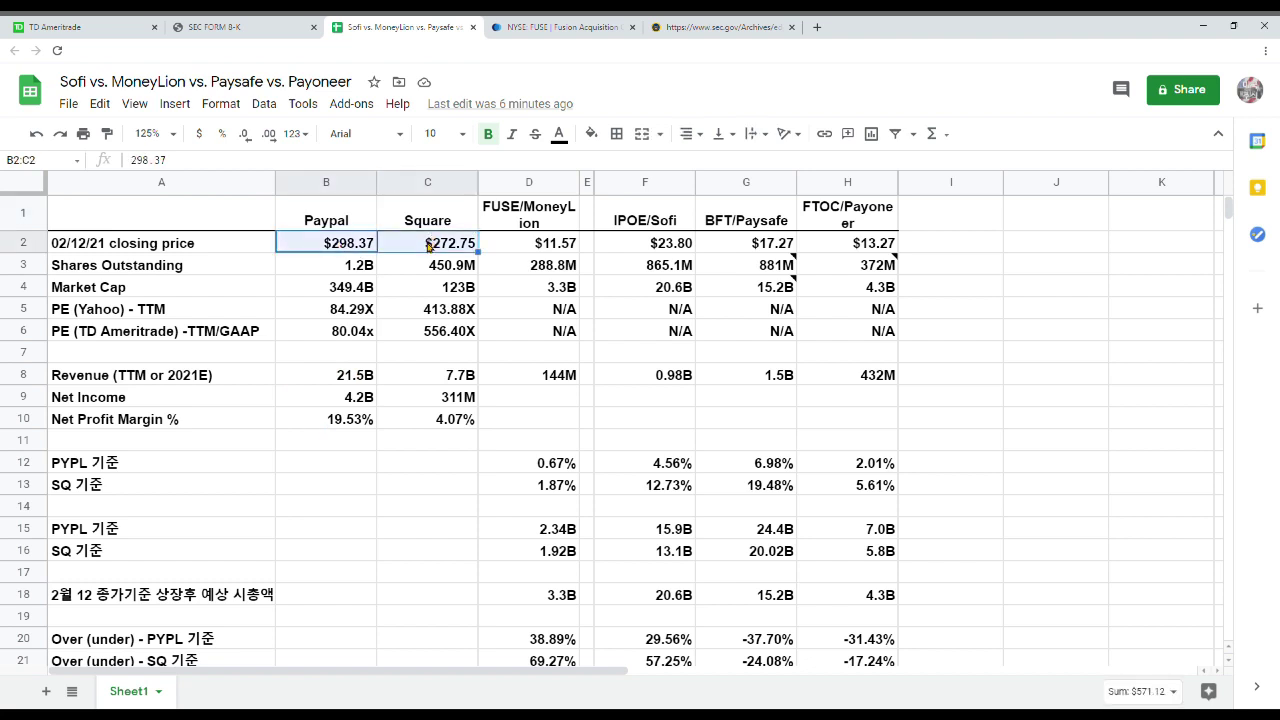
drag(357, 288, 430, 288)
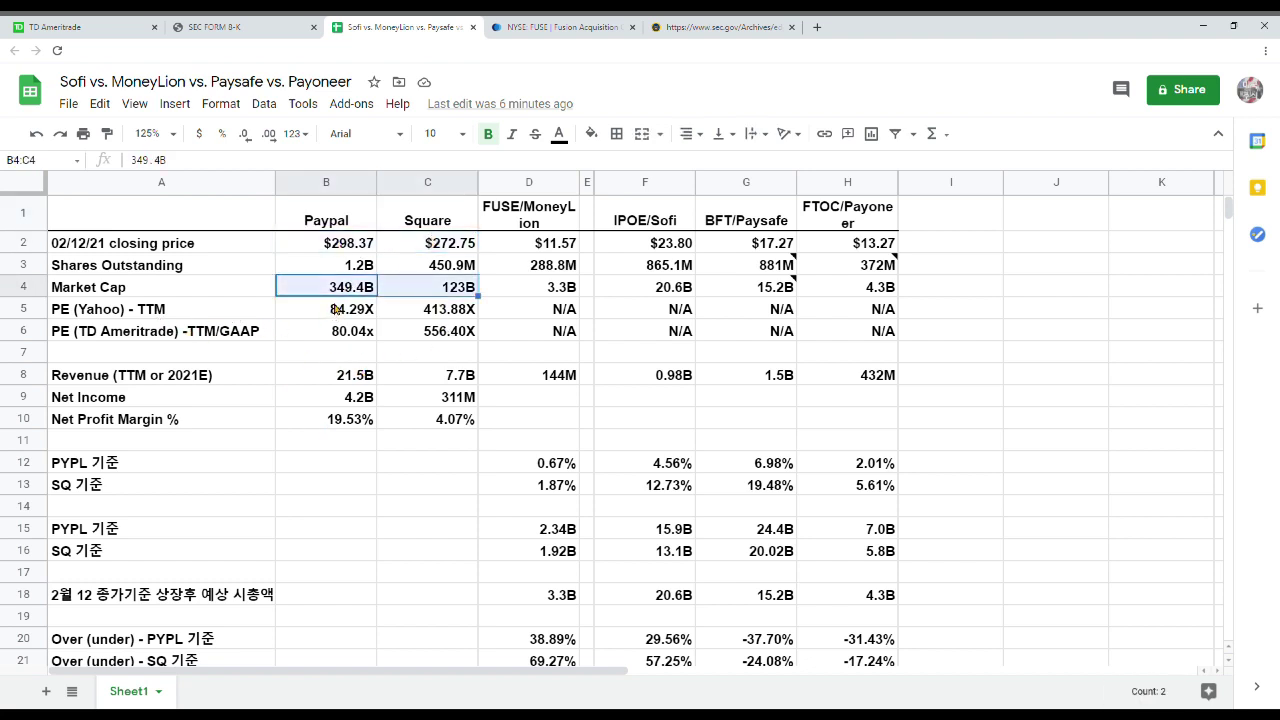
drag(337, 310, 445, 338)
drag(338, 244, 413, 246)
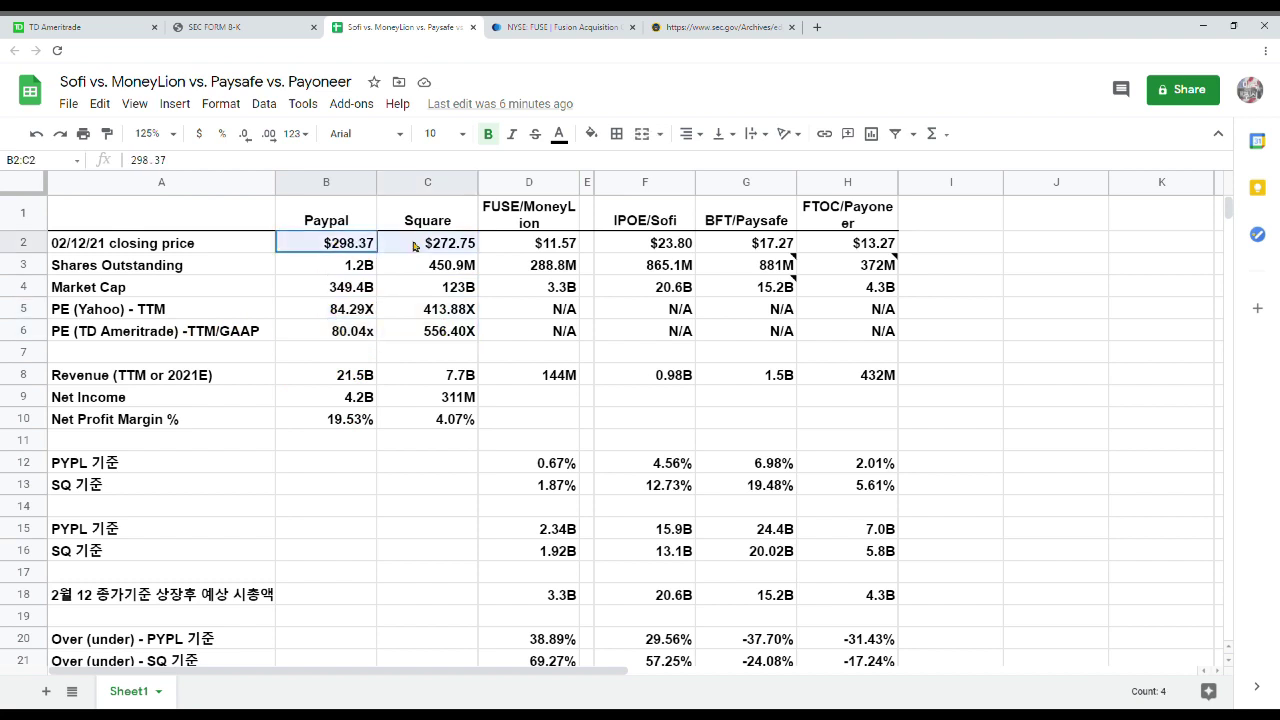
drag(350, 311, 450, 334)
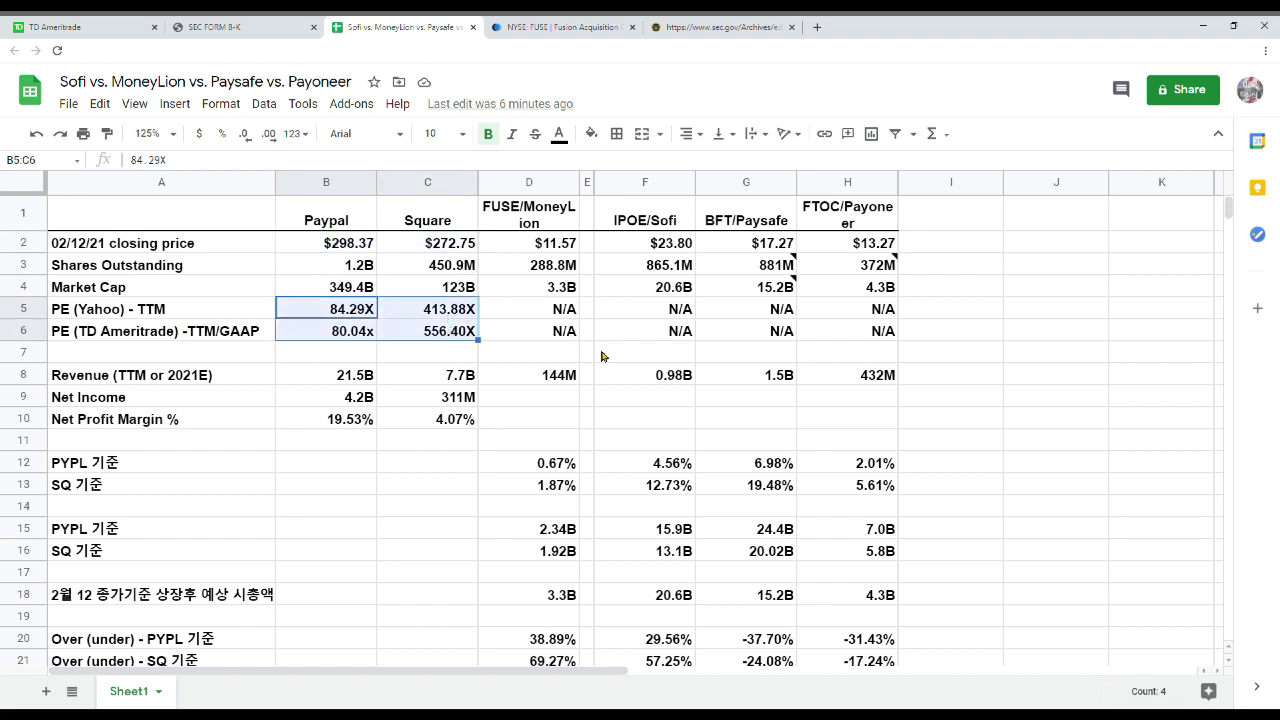
Contrast the PayPal and Square closing prices with the over/under figures of the four SPAC companies, highlighting D19:H21.
click(335, 242)
click(434, 246)
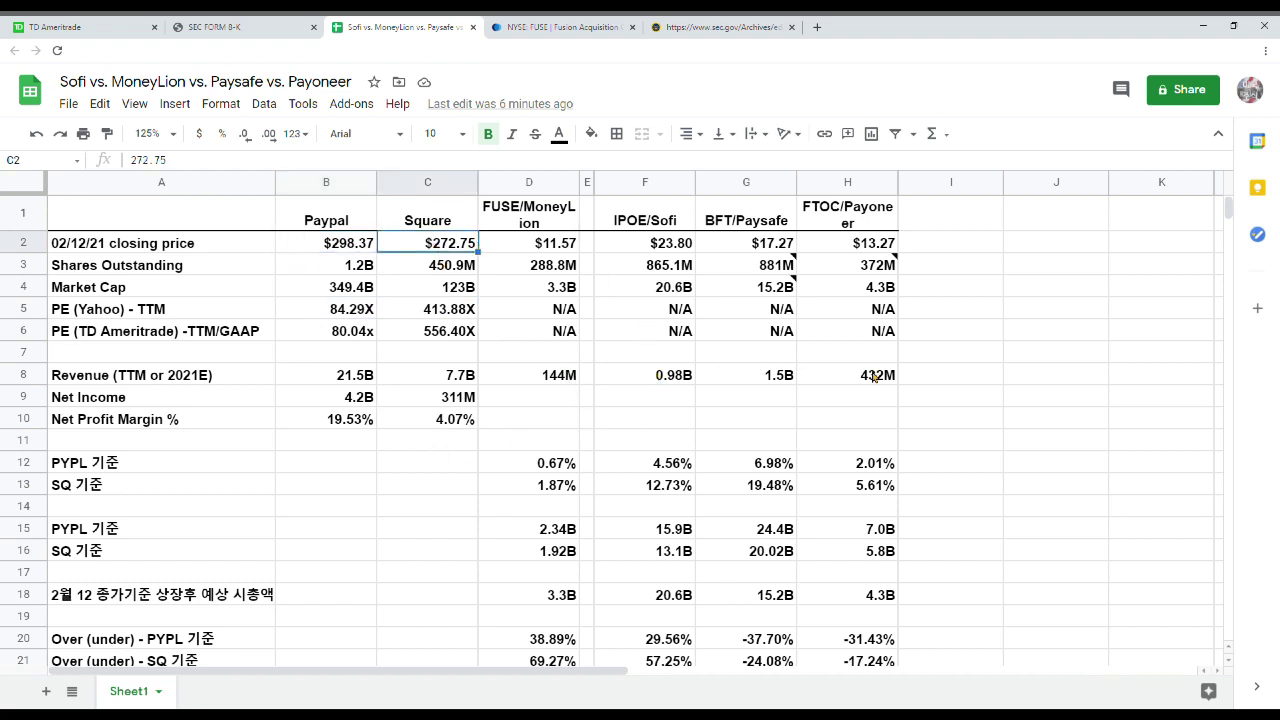
scroll(695, 576, down, 1)
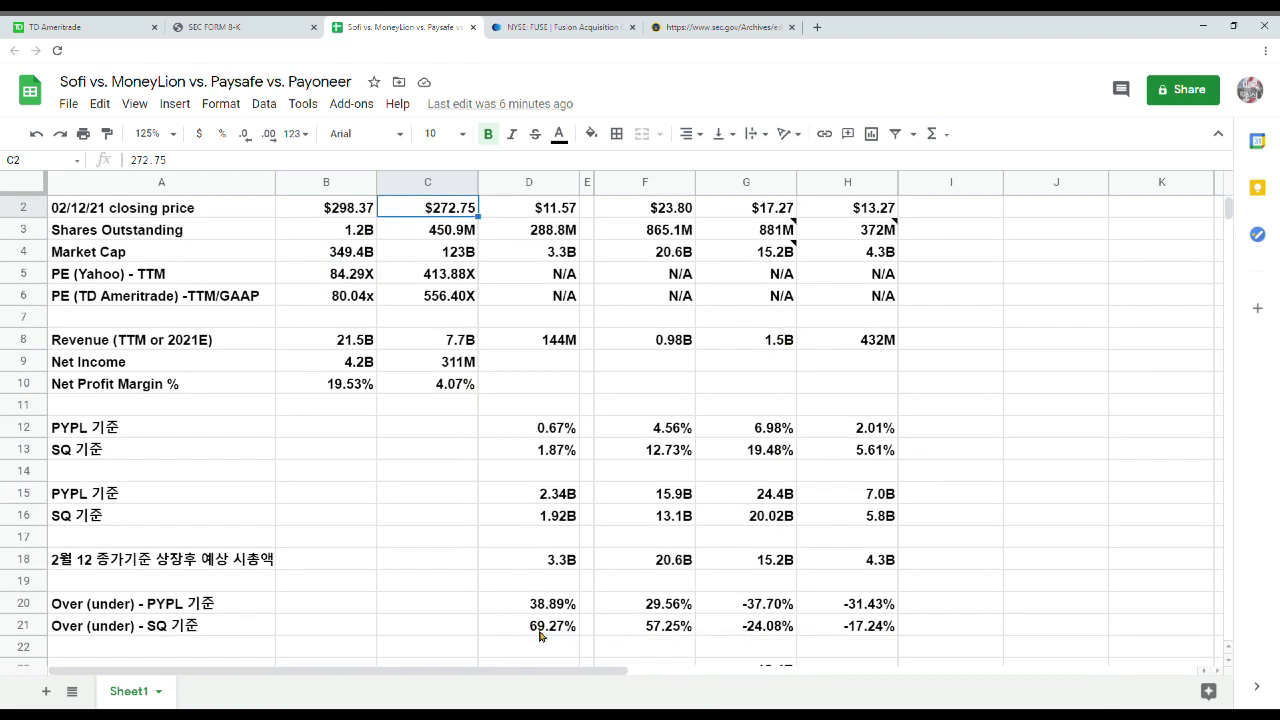
drag(540, 636, 870, 585)
scroll(870, 585, up, 1)
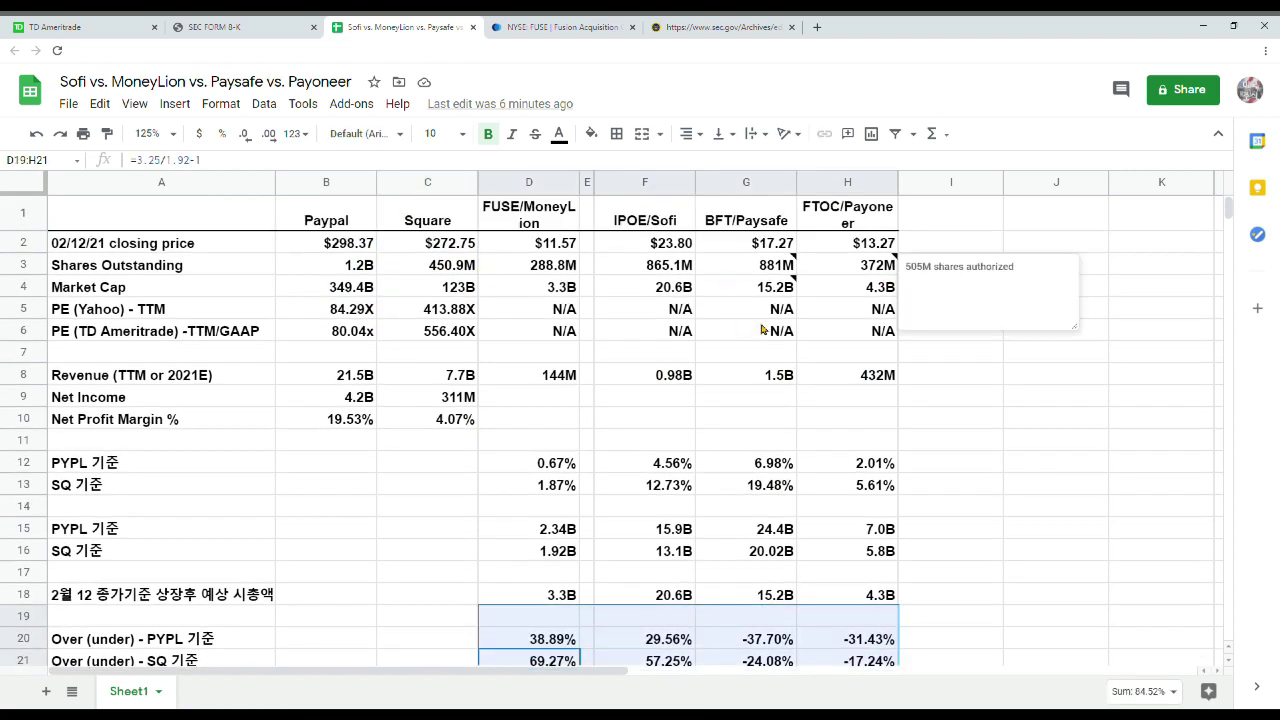
Compare the closing prices of FUSE/MoneyLion in D2 and IPOE/Sofi in F2, viewing the note on BFT/Paysafe's shares outstanding.
click(540, 248)
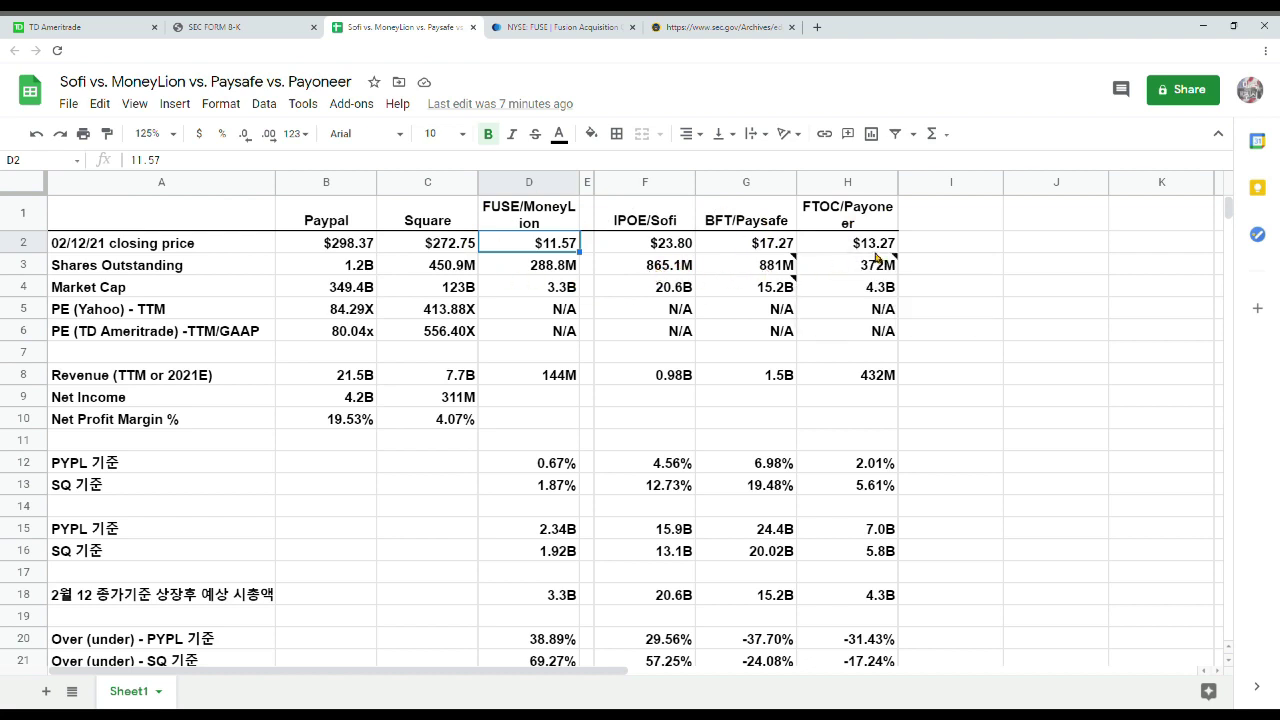
mouse_move(789, 272)
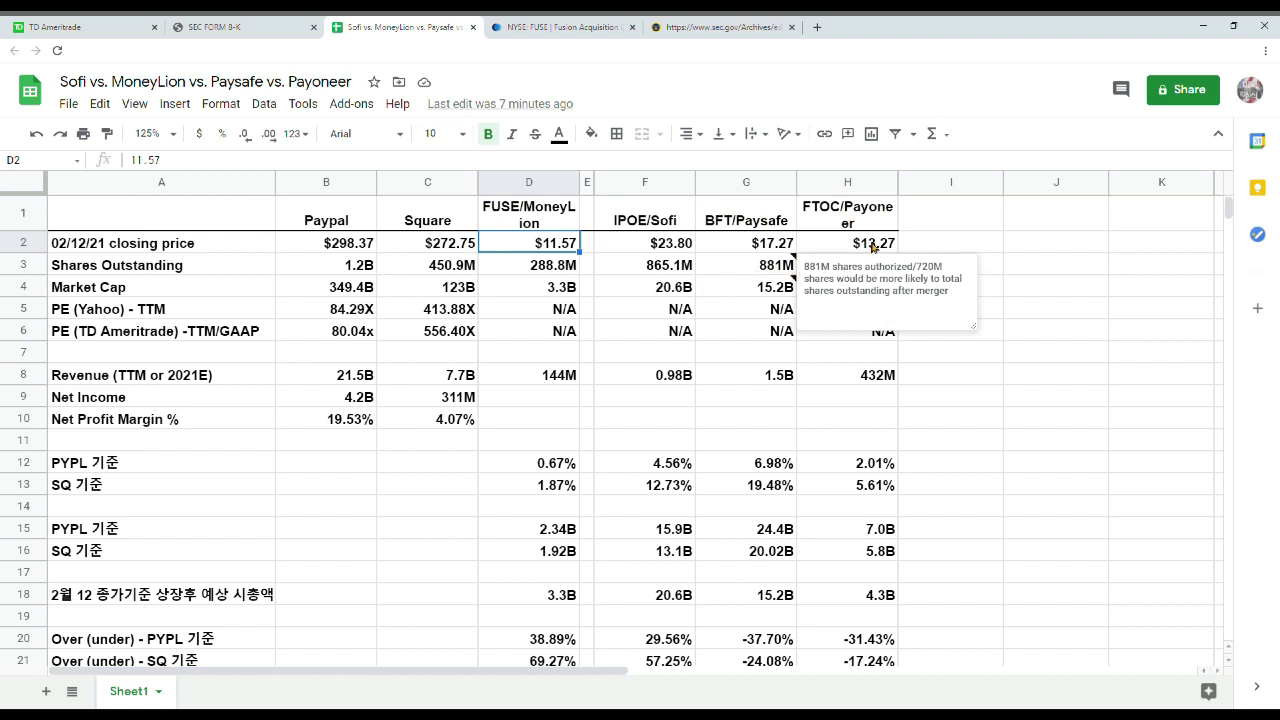
click(683, 252)
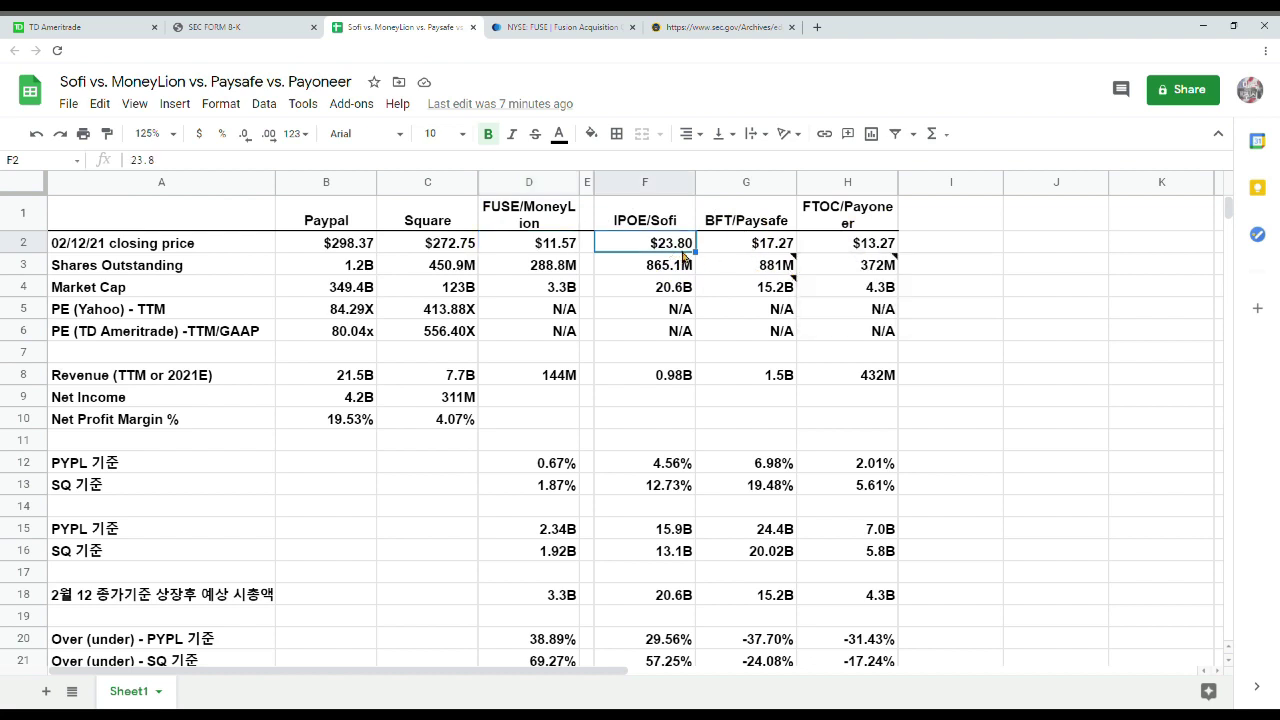
click(540, 251)
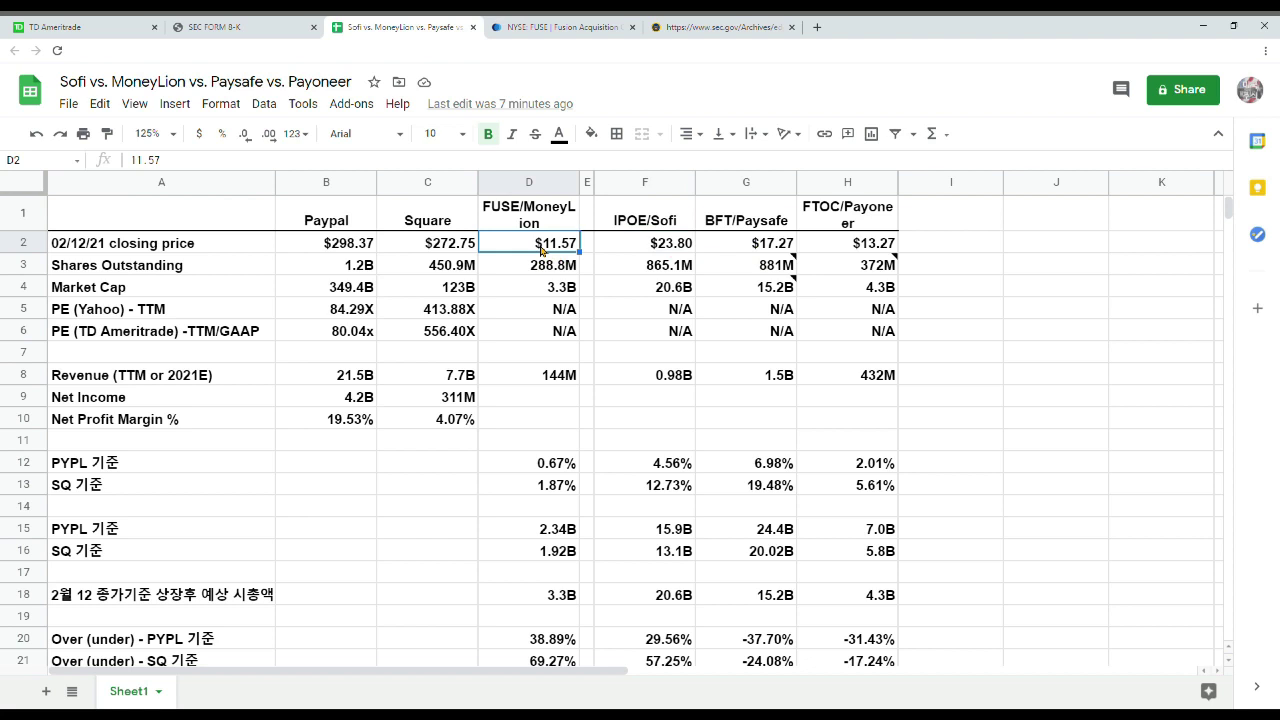
click(655, 250)
click(529, 251)
click(681, 250)
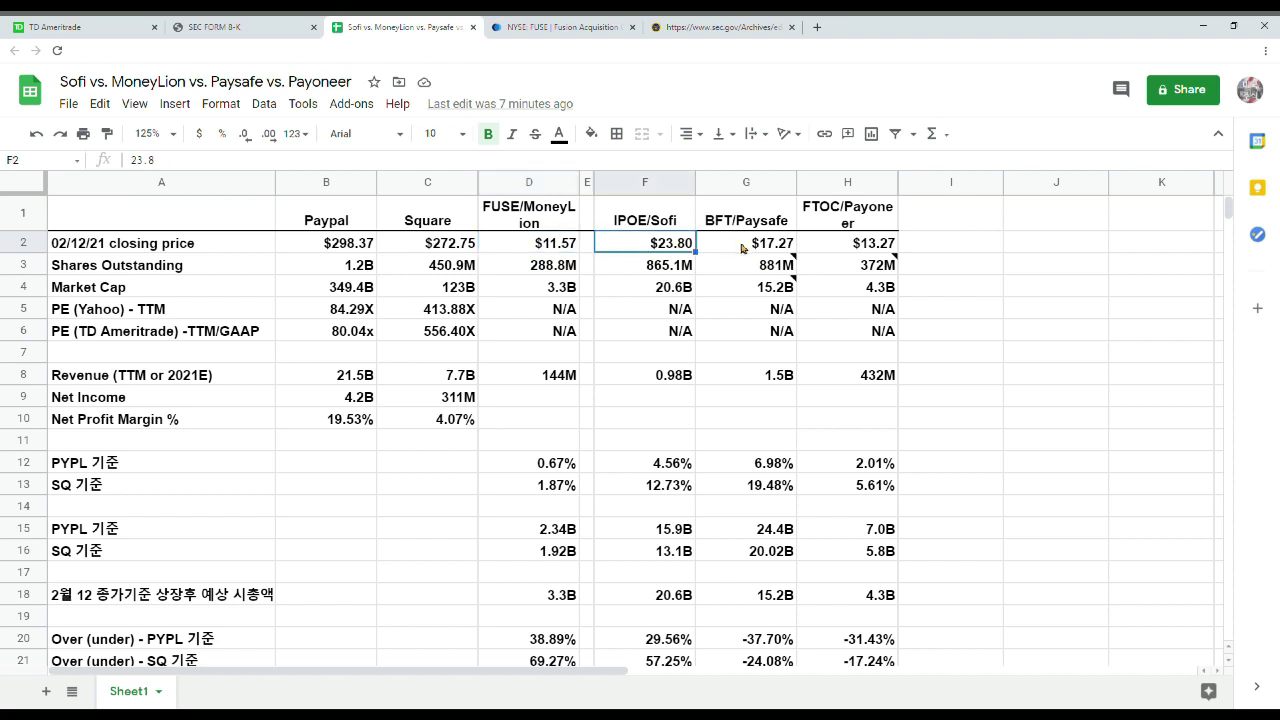
Check BFT/Paysafe's closing price in G2, then weigh IPOE/Sofi's price against FUSE/MoneyLion's and the over/under rows.
click(745, 250)
click(672, 255)
click(537, 222)
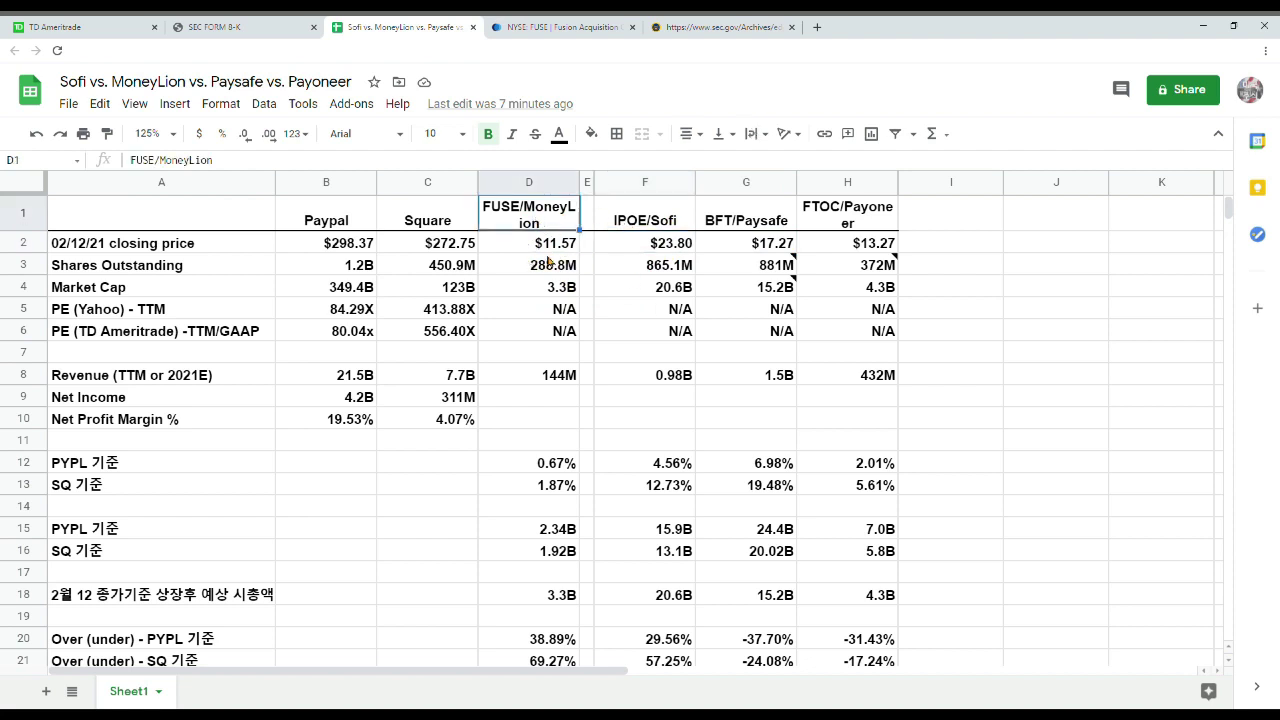
click(679, 240)
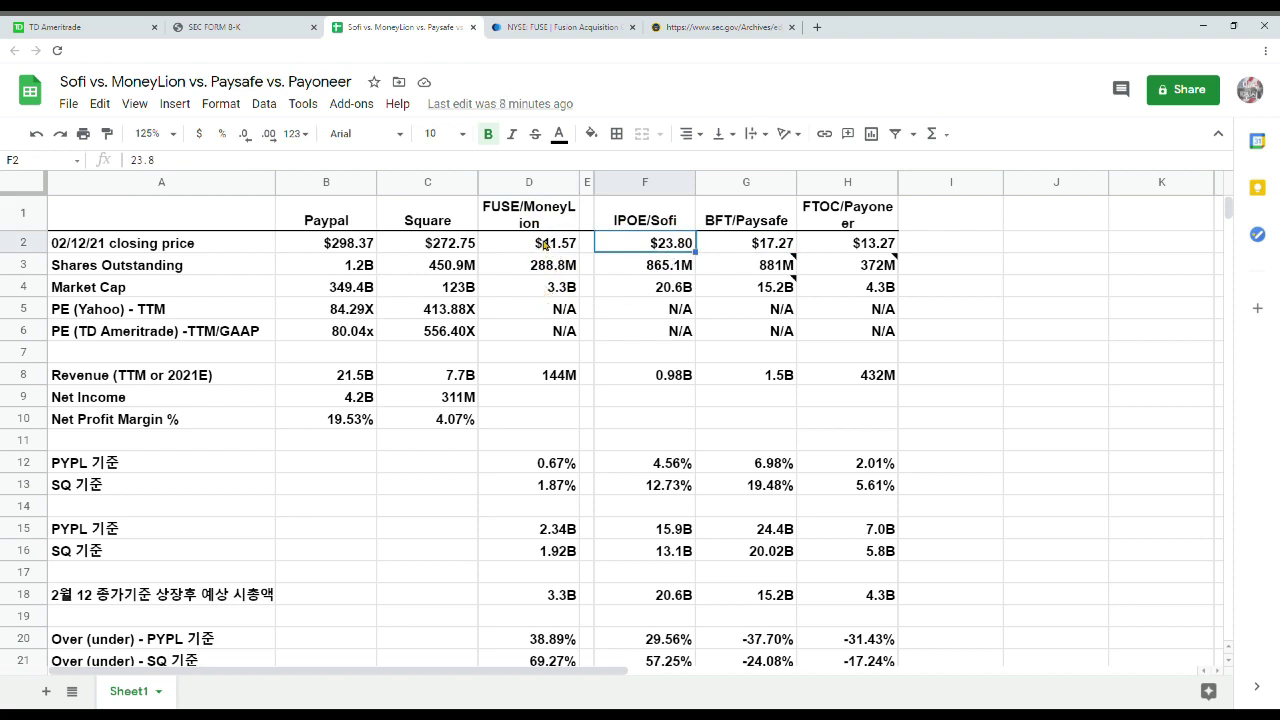
click(552, 250)
click(677, 250)
scroll(637, 380, down, 1)
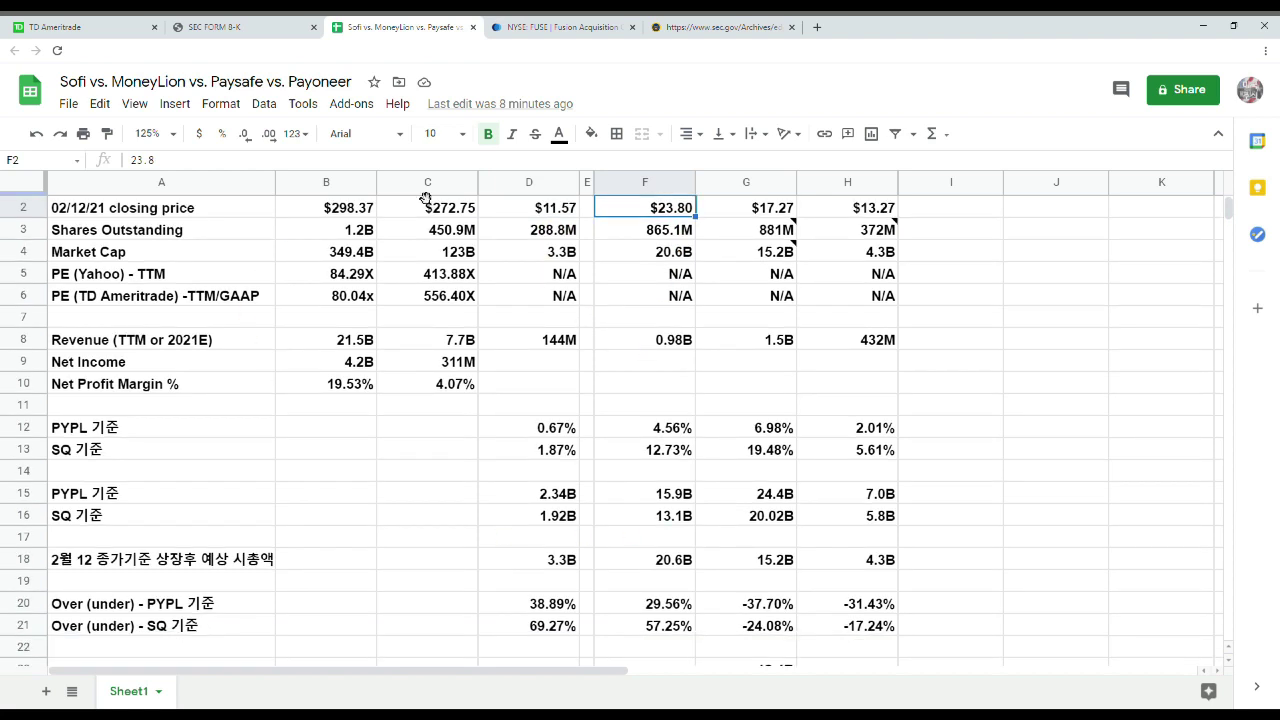
scroll(555, 522, up, 1)
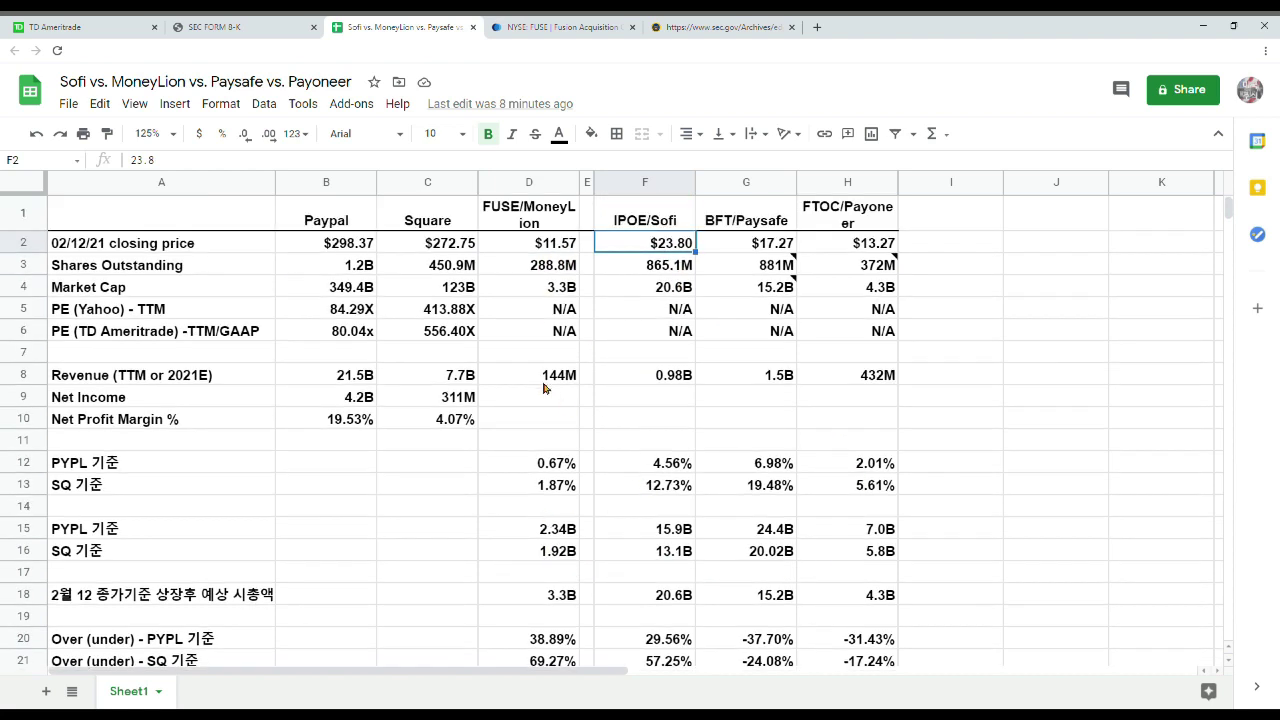